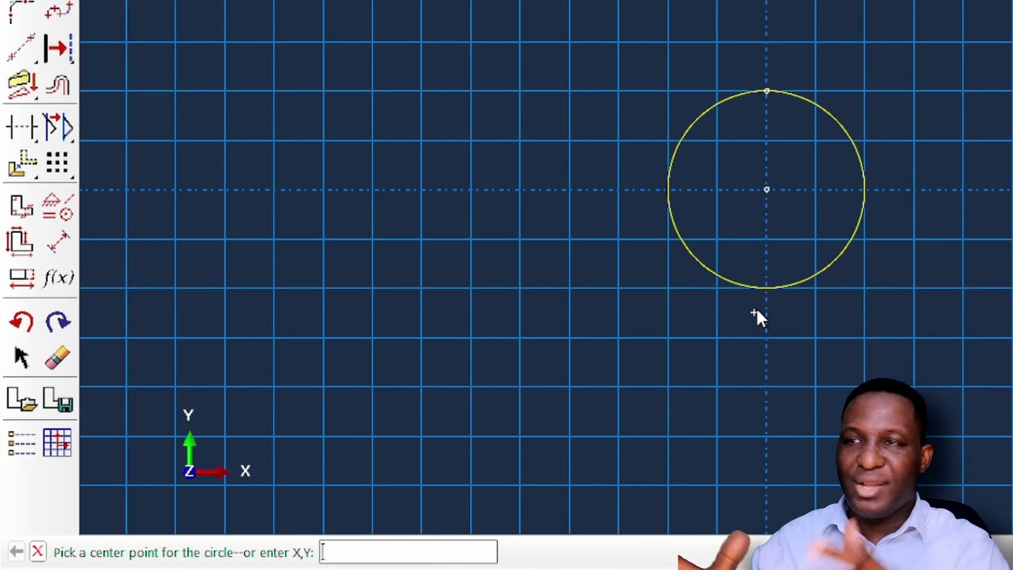
Finish the circle sketch and extrude it as a shell to a depth of 60
right_click(885, 245)
left_click(944, 342)
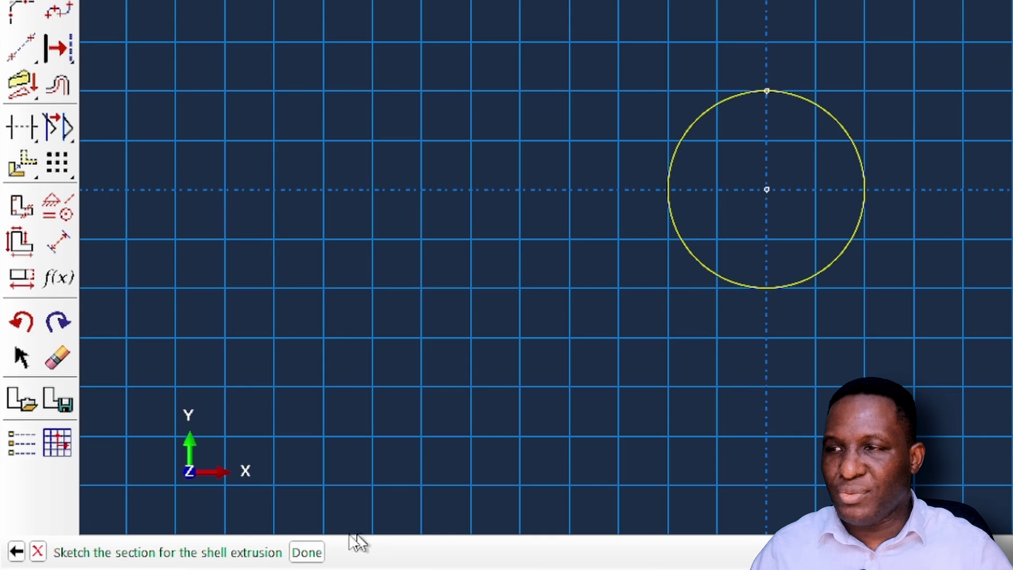
left_click(307, 552)
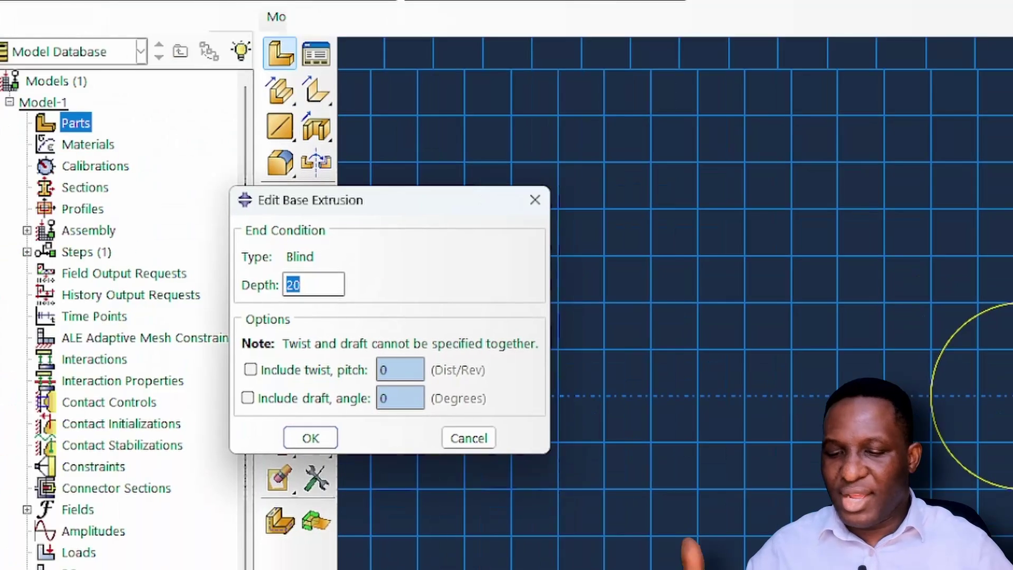
type("60")
key("Return")
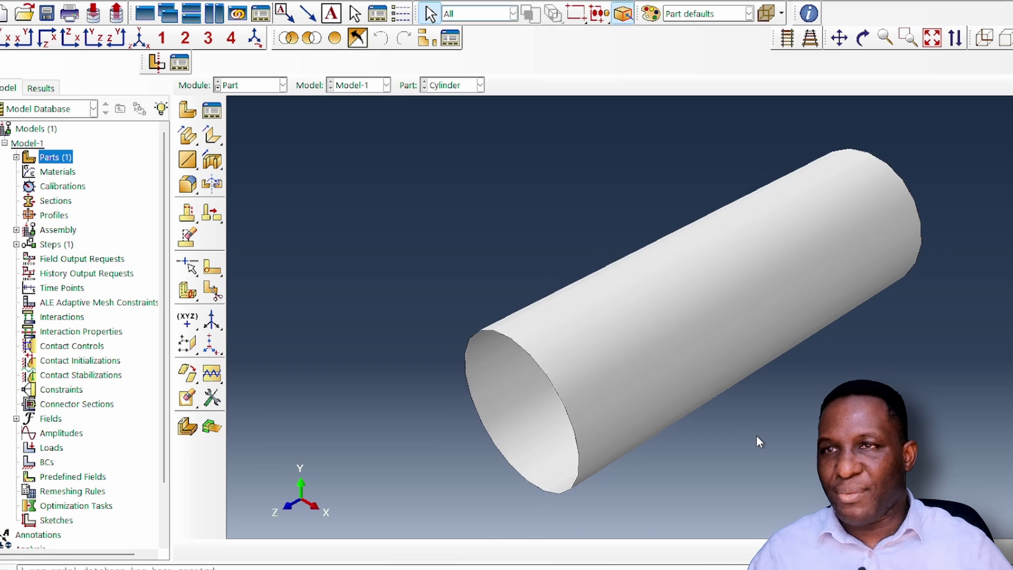
Create a material named Steel with isotropic elasticity, Young's modulus 210e3 and Poisson's ratio 0.33
left_click(862, 37)
left_click_drag(744, 273, 679, 309)
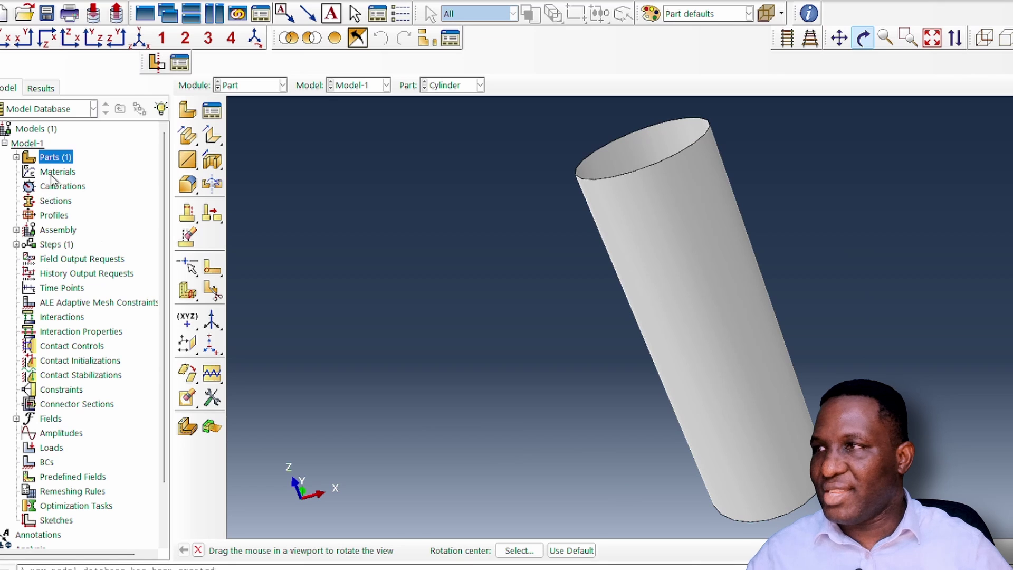
double_click(57, 172)
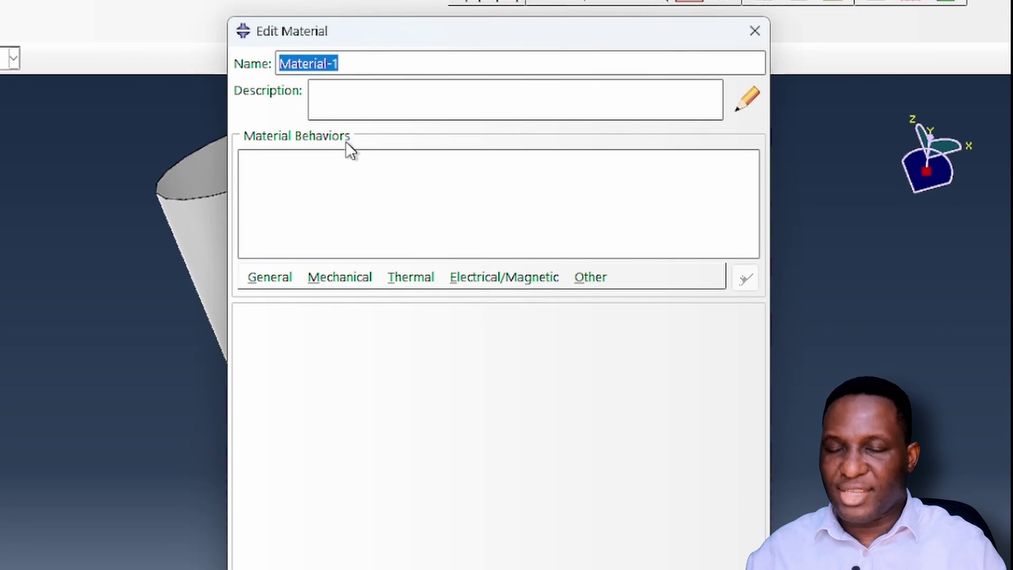
type("Steel")
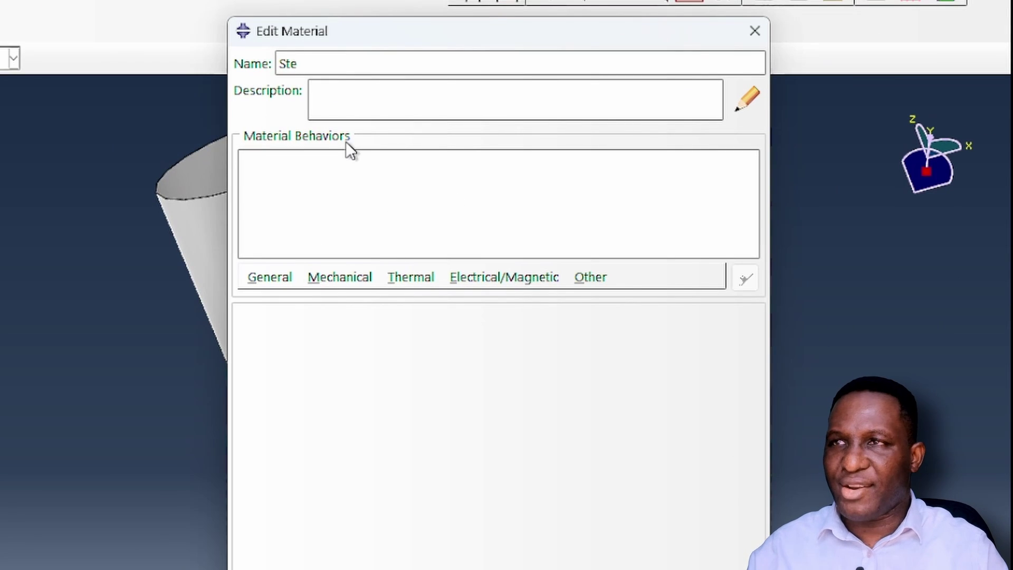
left_click(338, 277)
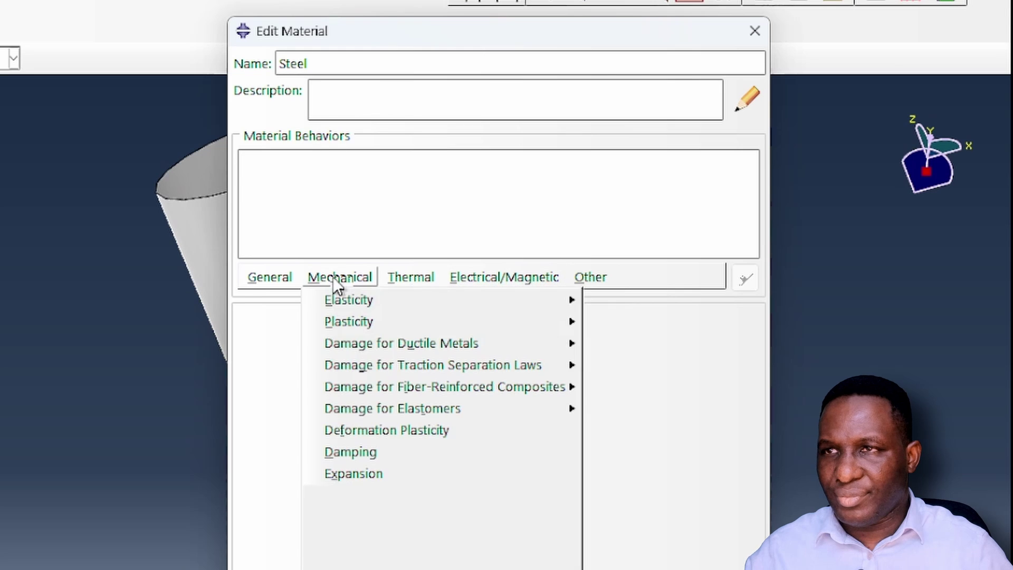
mouse_move(348, 297)
left_click(635, 299)
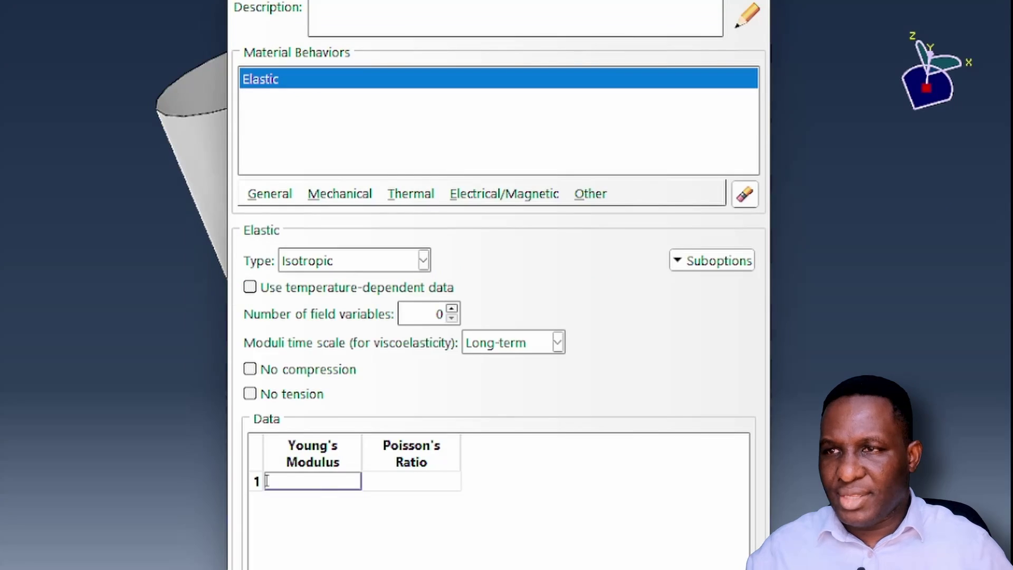
type("210e3")
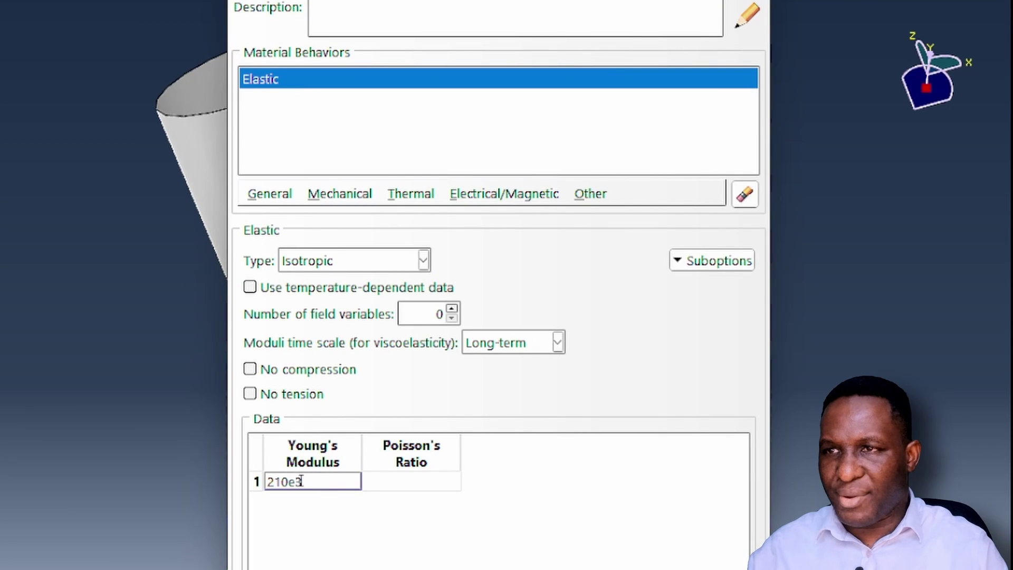
key("Tab")
type("0.33")
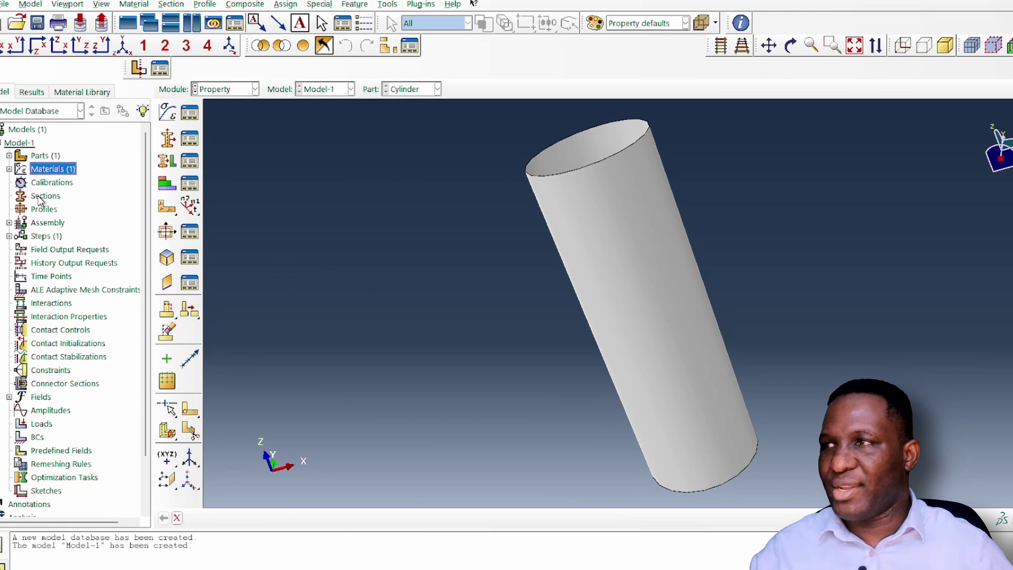
Create a homogeneous shell section named steelSection with a shell thickness of 1 and the Steel material
double_click(40, 197)
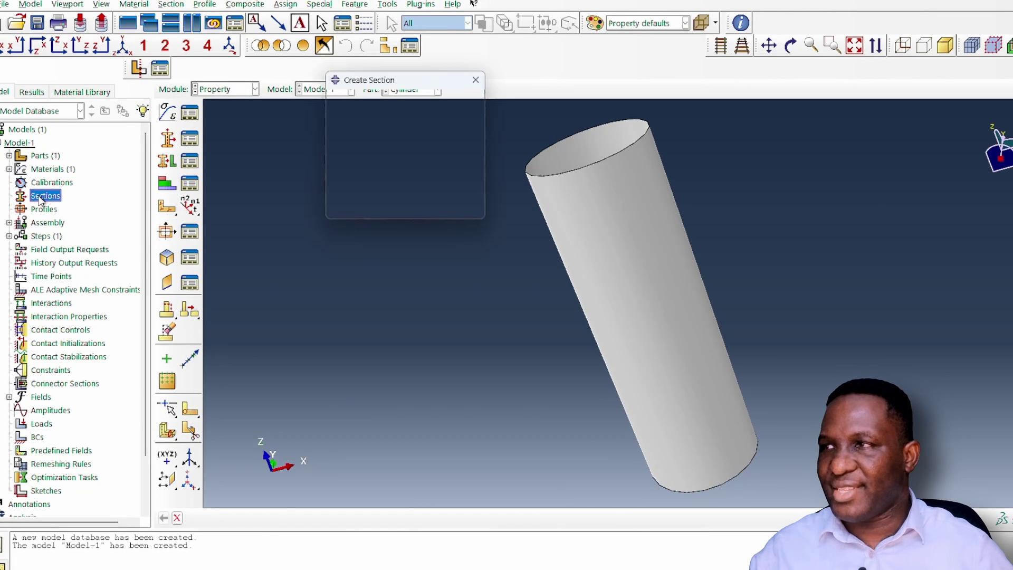
type("steelSe")
type("cti")
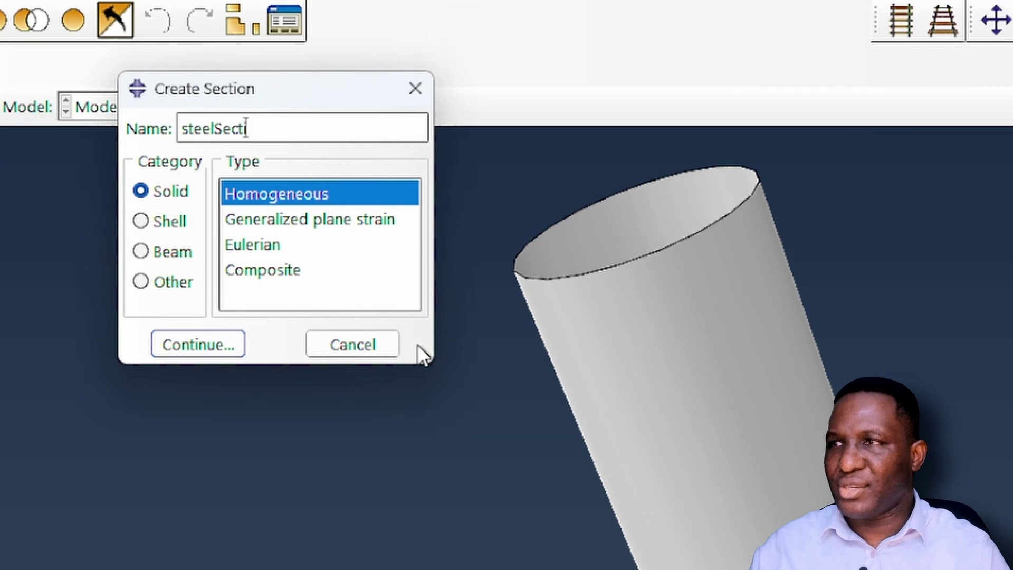
type("on")
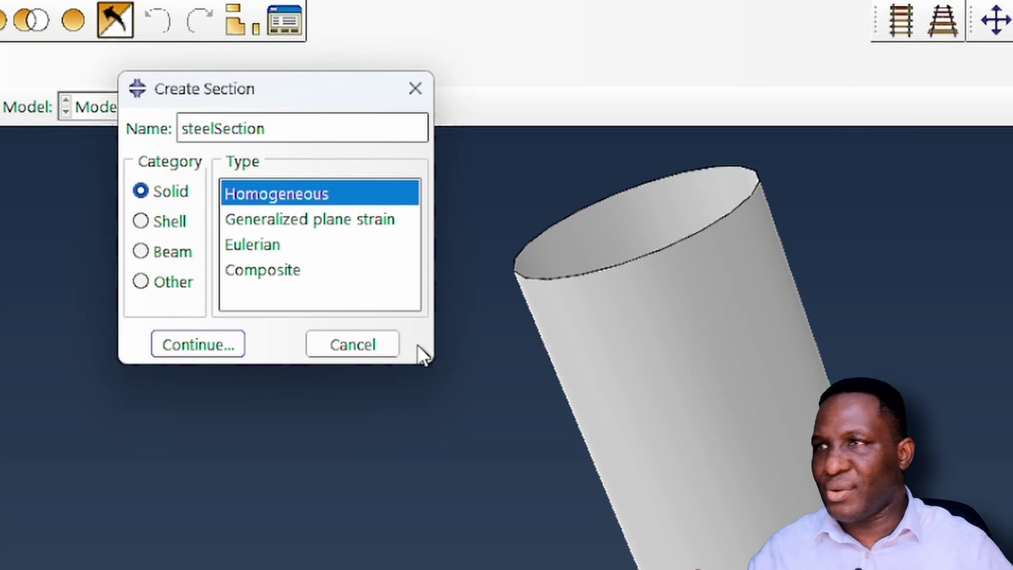
left_click(163, 219)
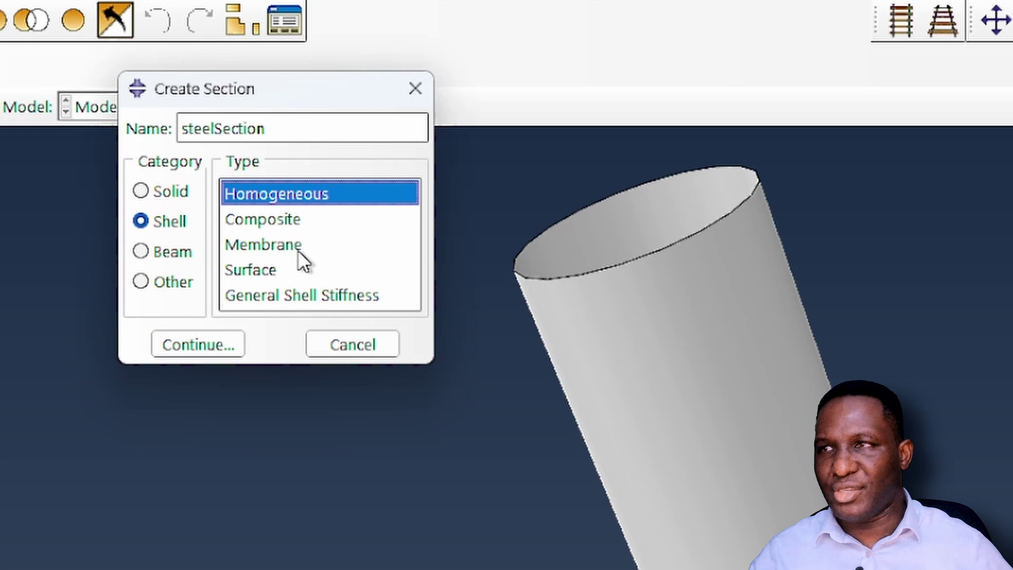
left_click(205, 352)
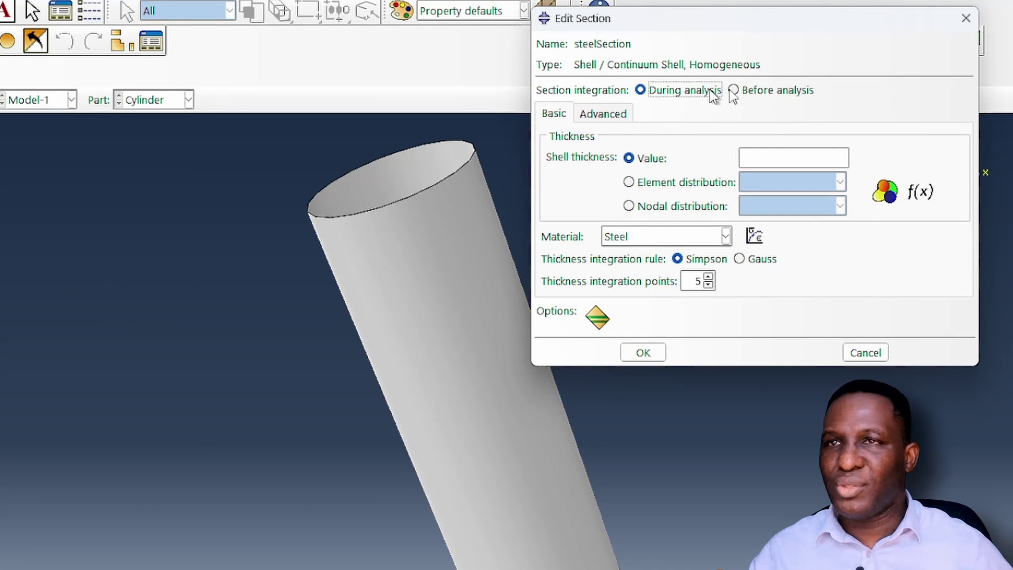
left_click(742, 157)
type("1")
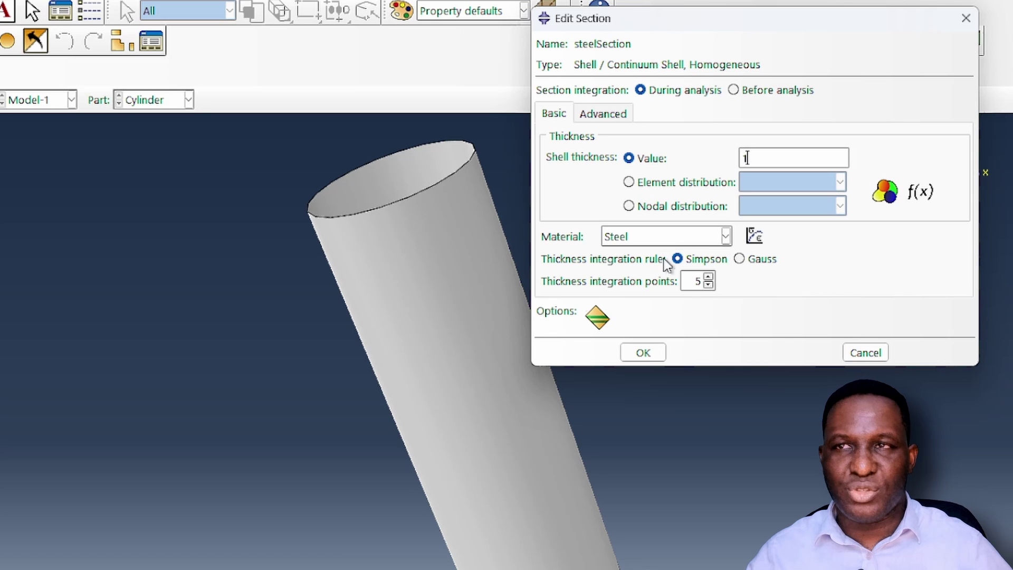
left_click(646, 354)
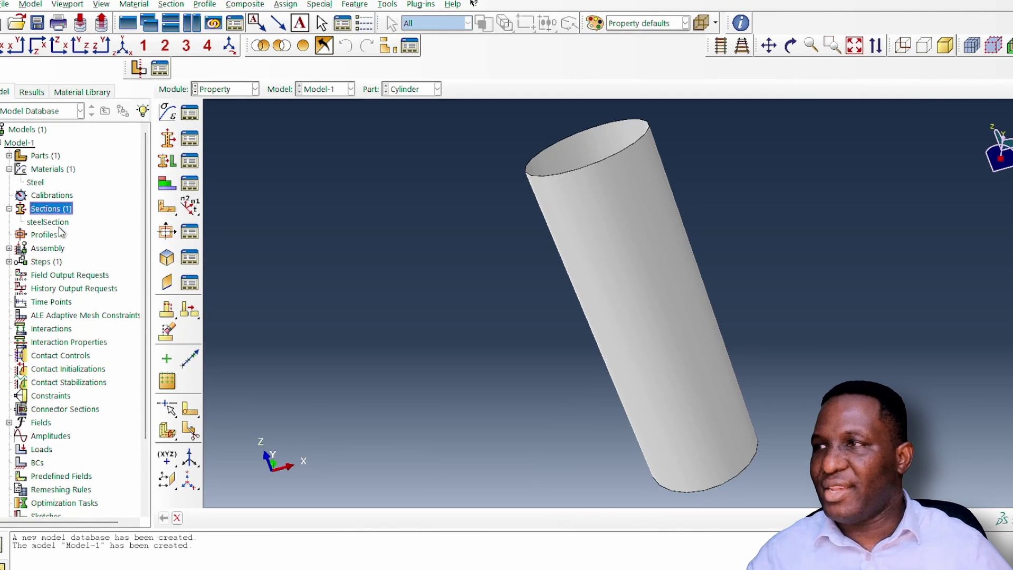
Add an instance of the Cylinder part to the assembly
left_click(9, 248)
double_click(47, 263)
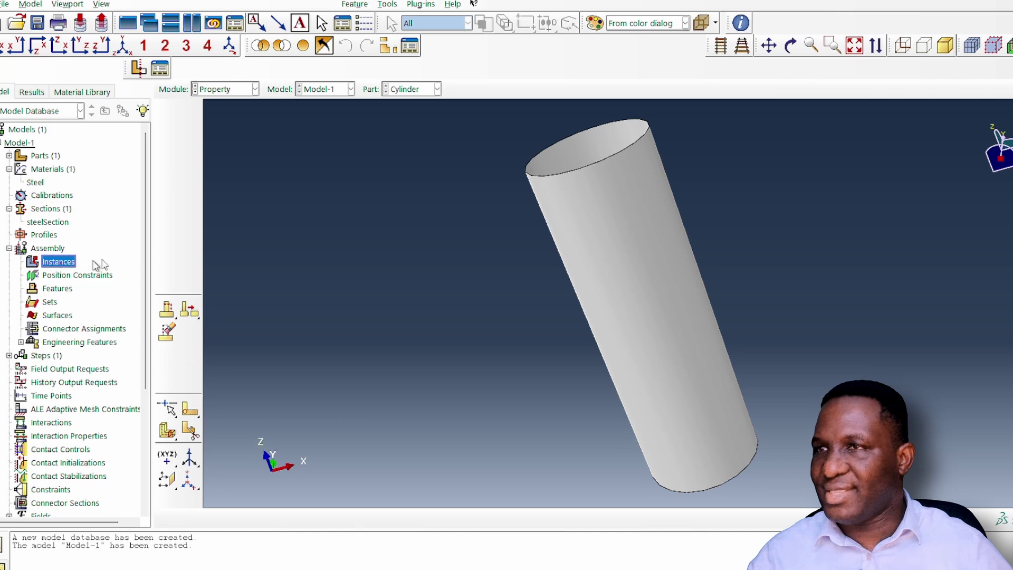
left_click(778, 374)
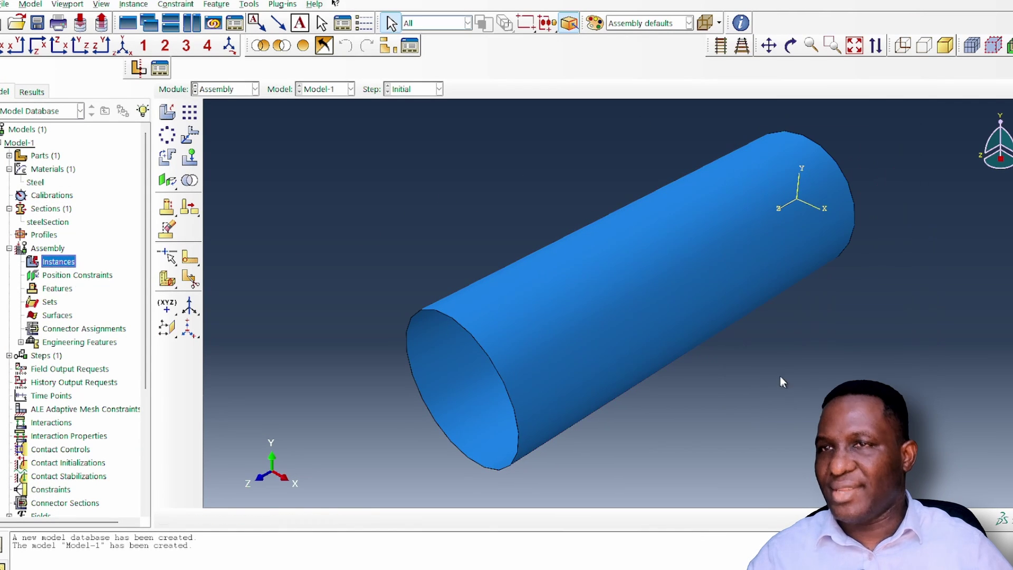
Create a geometry set named topEdge on the Cylinder part from its upper circular edge
left_click(9, 155)
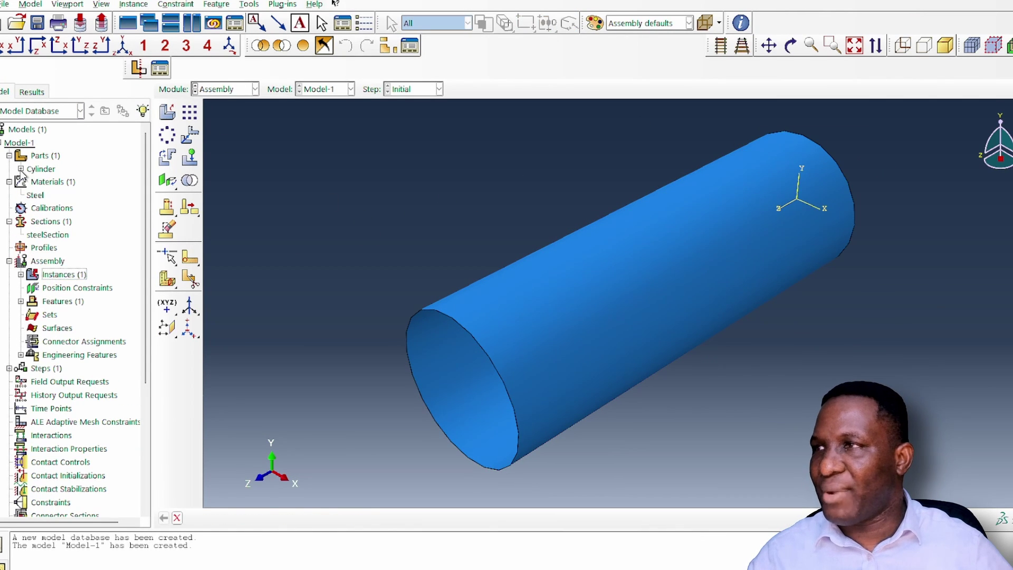
left_click(21, 169)
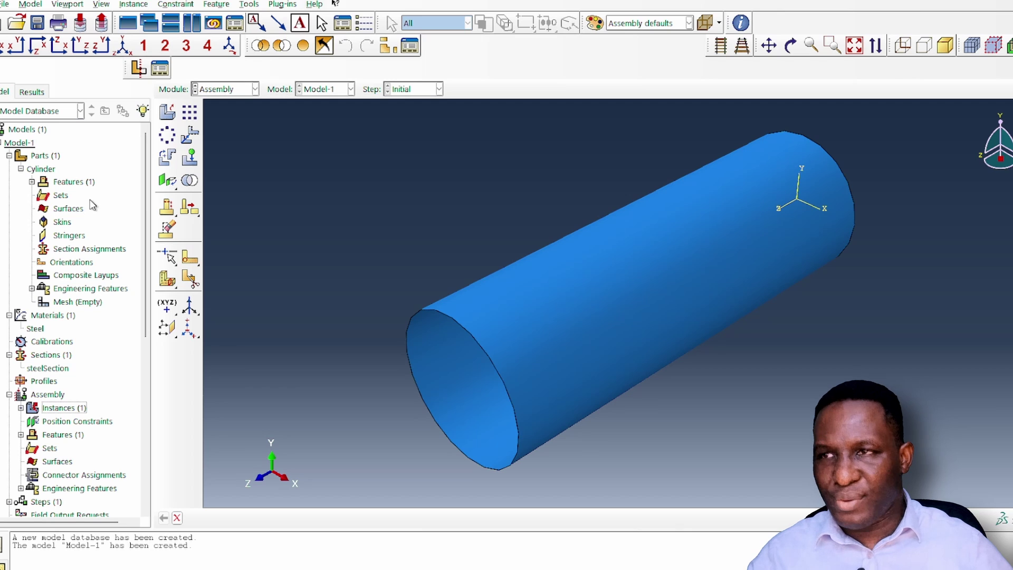
left_click(60, 195)
double_click(61, 195)
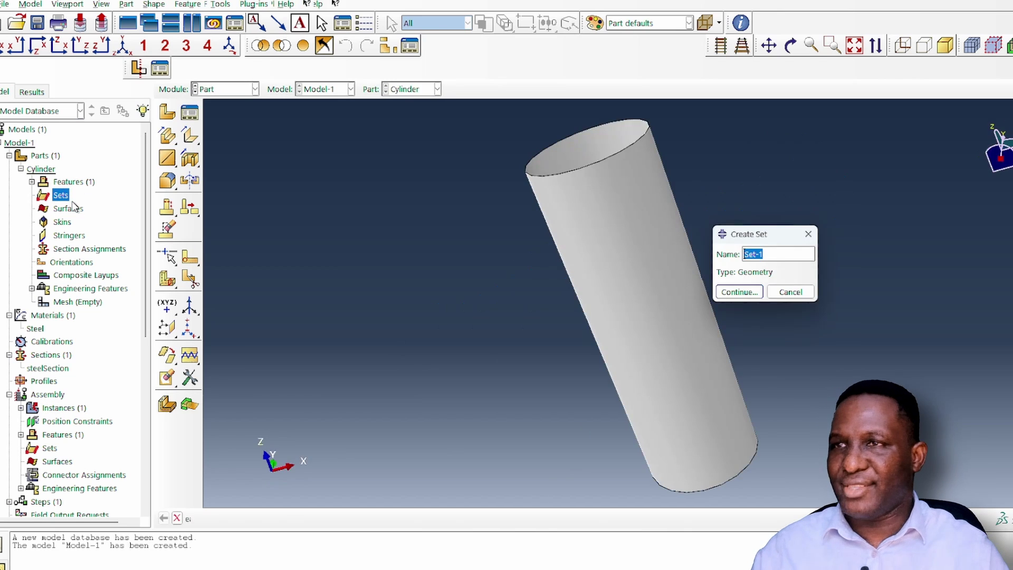
type("top")
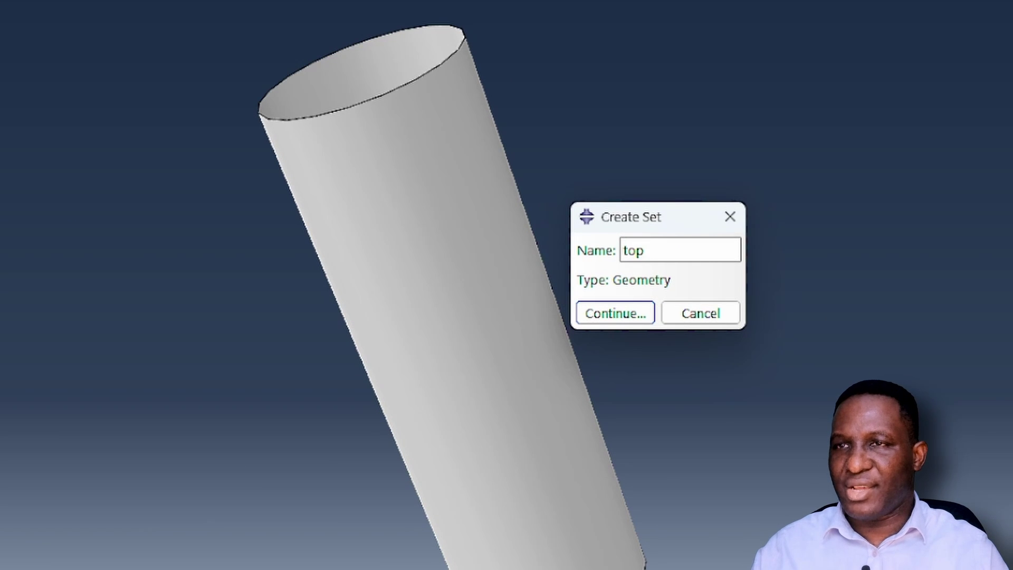
type("Edge")
key("Return")
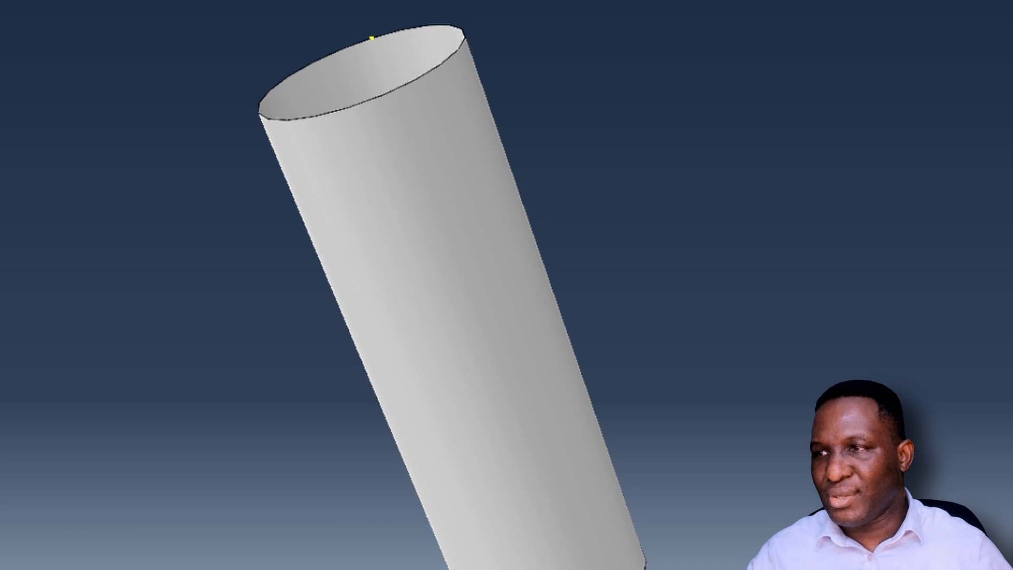
left_click(363, 104)
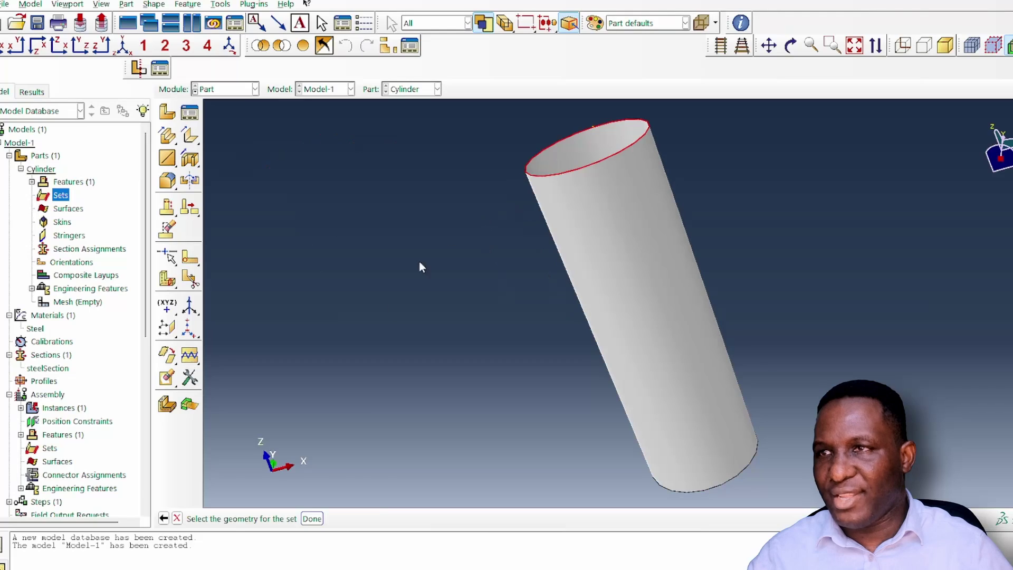
left_click(312, 518)
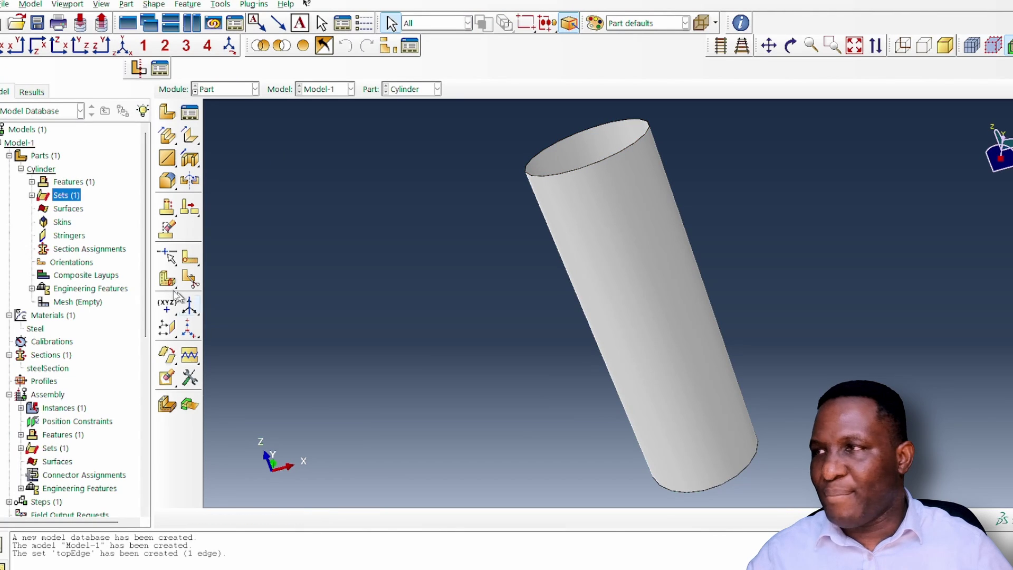
Create a geometry set named bottomEdge on the Cylinder part from its lower circular edge
double_click(60, 196)
type("bottomEdge")
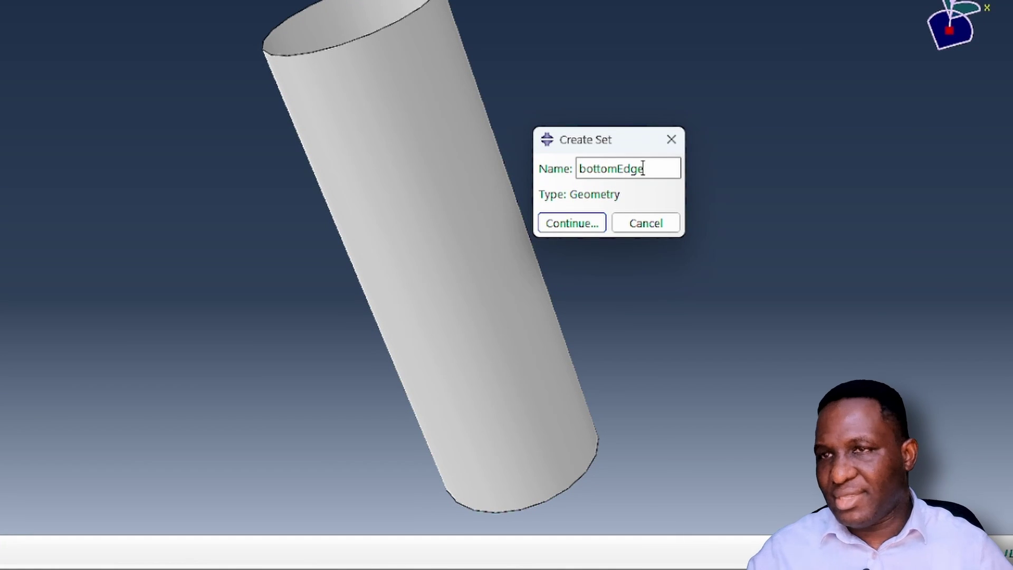
left_click(580, 229)
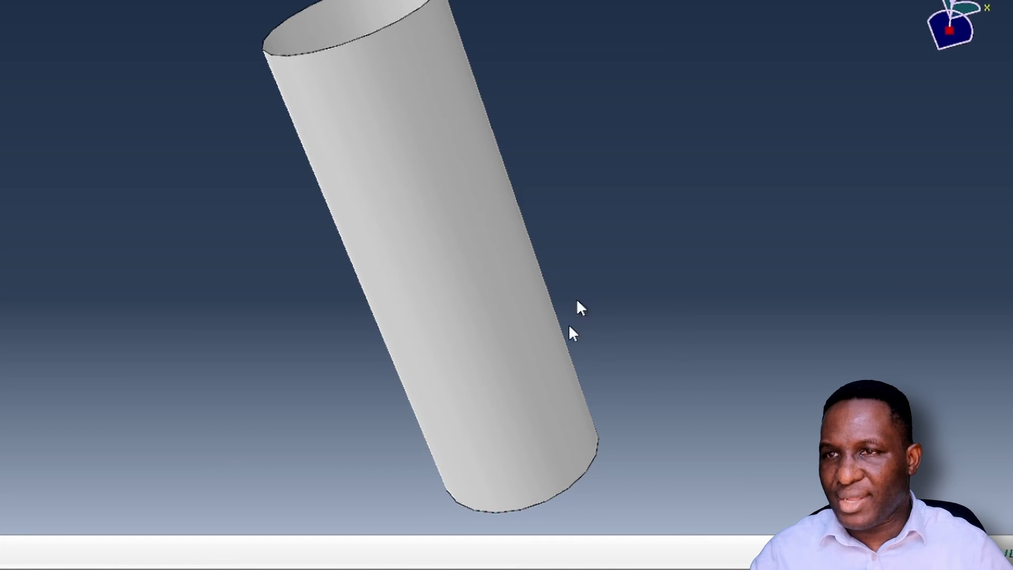
left_click(558, 499)
left_click(312, 517)
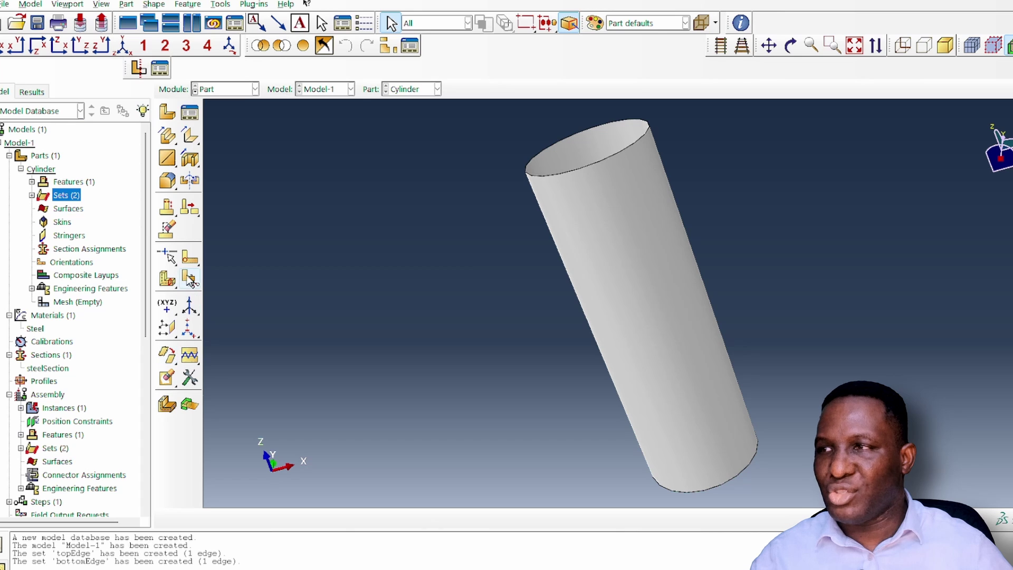
Create a datum plane on the Cylinder part from the YZ principal plane with an offset of 0.0
left_click(168, 327)
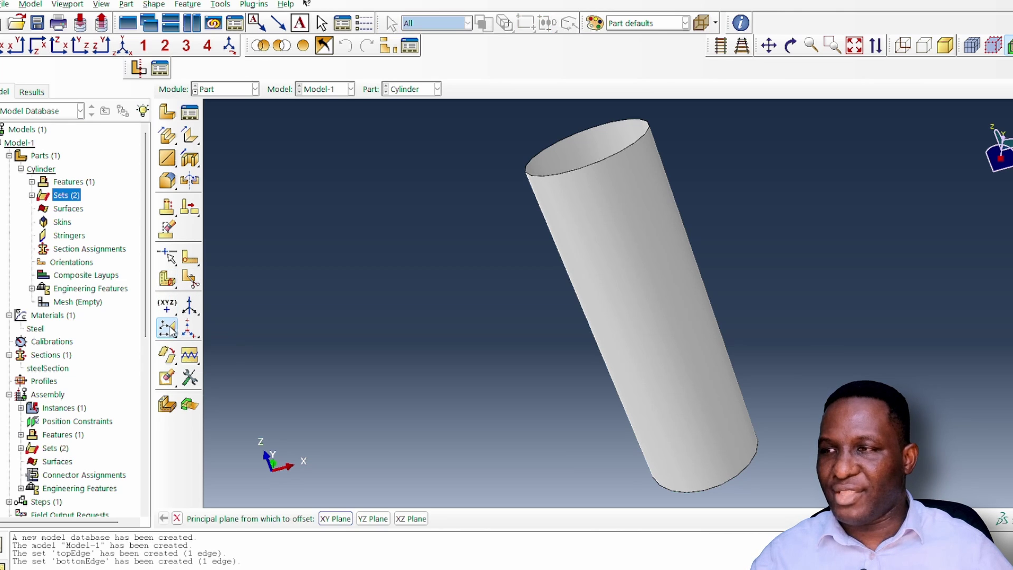
left_click(372, 519)
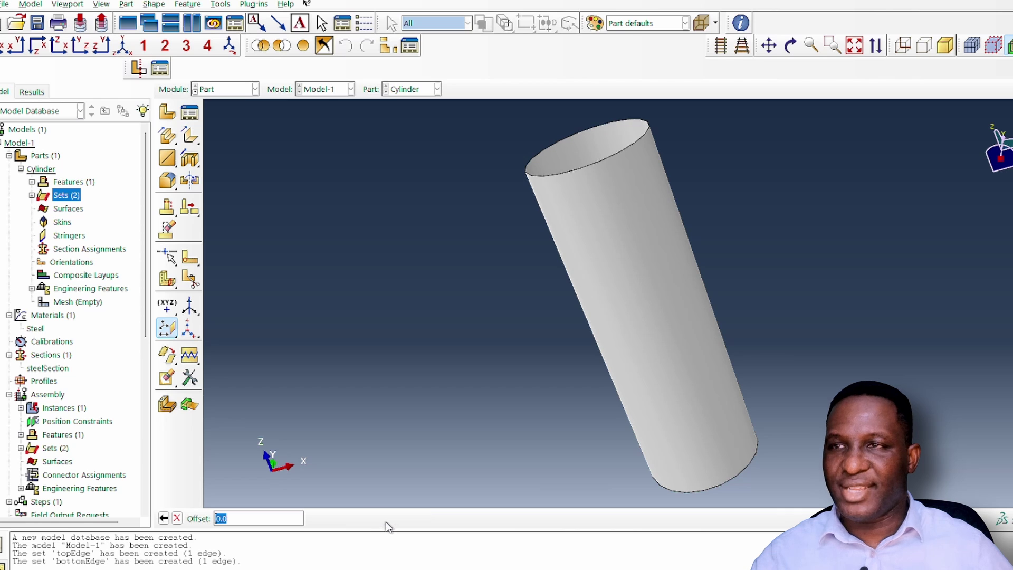
key("Return")
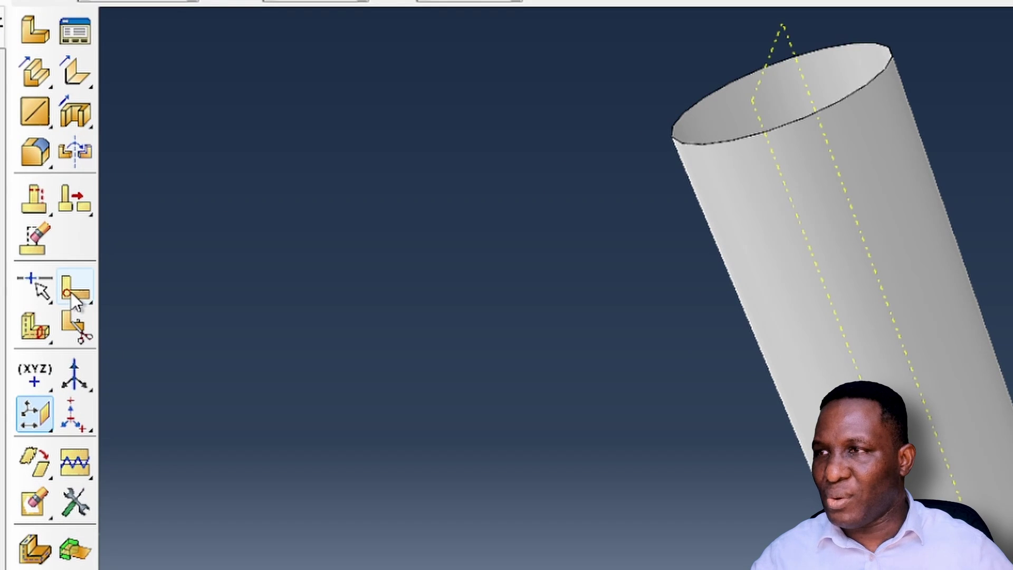
Partition the cylinder's face lengthwise using the YZ datum plane
left_click(72, 289)
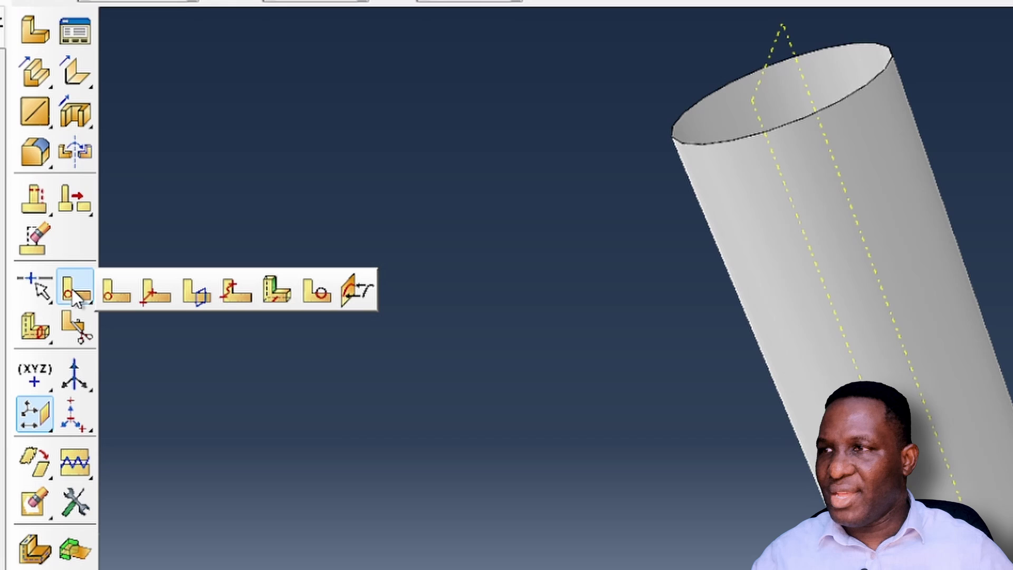
left_click(202, 288)
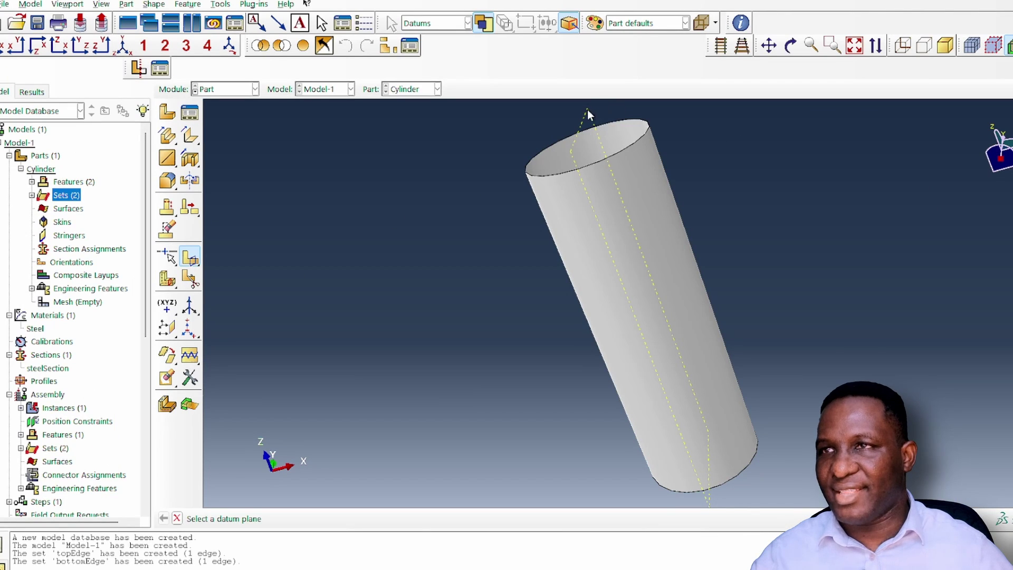
left_click(587, 111)
left_click(319, 518)
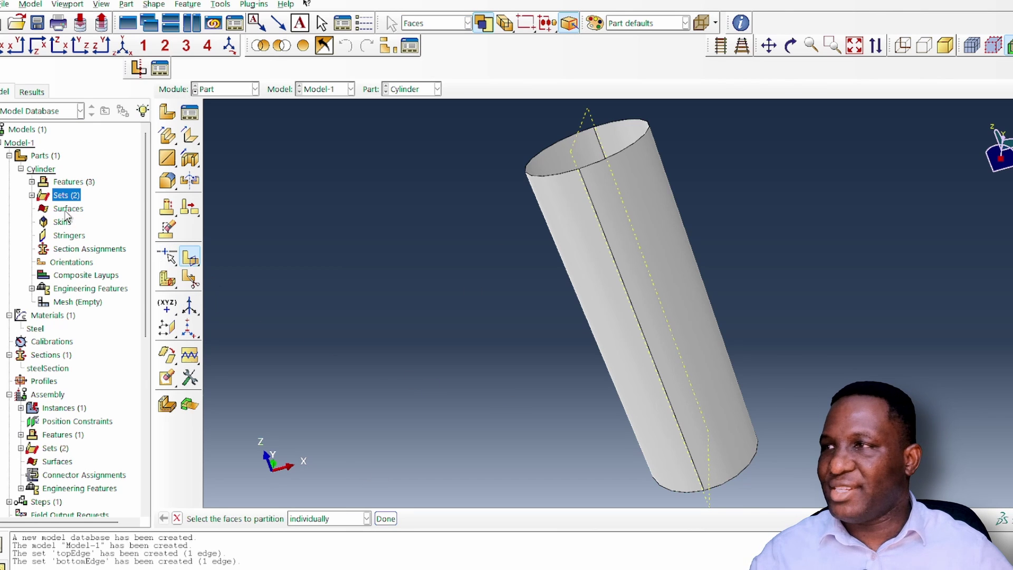
Create a geometry set named centreEdges on the Cylinder part from its front lengthwise partition edge
double_click(66, 195)
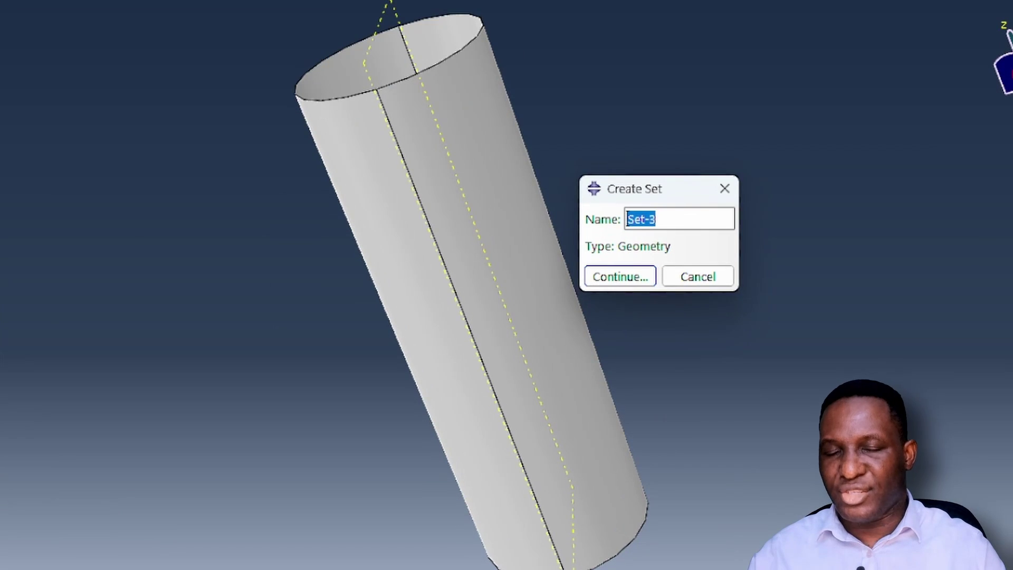
type("centreEdges")
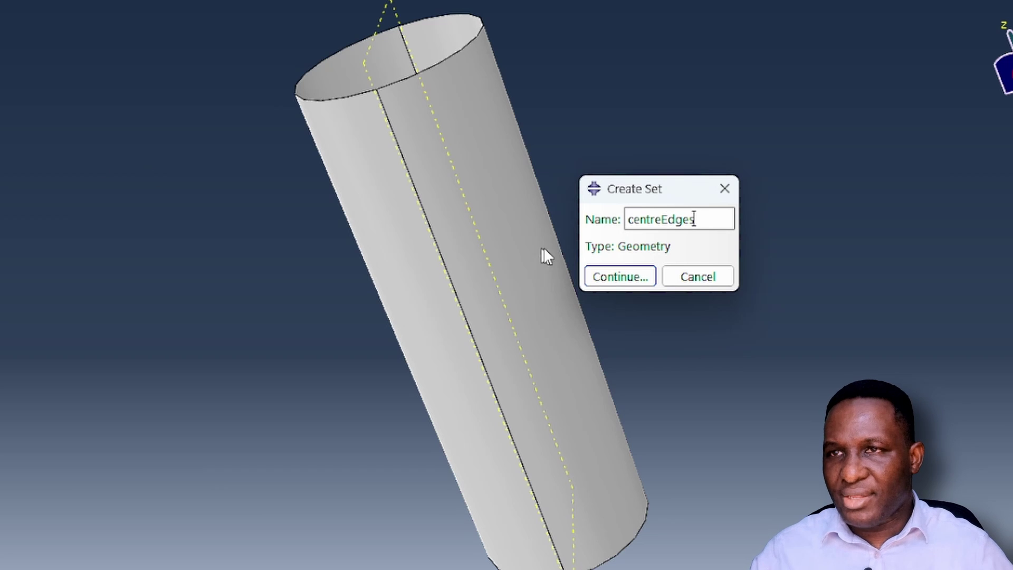
left_click(620, 276)
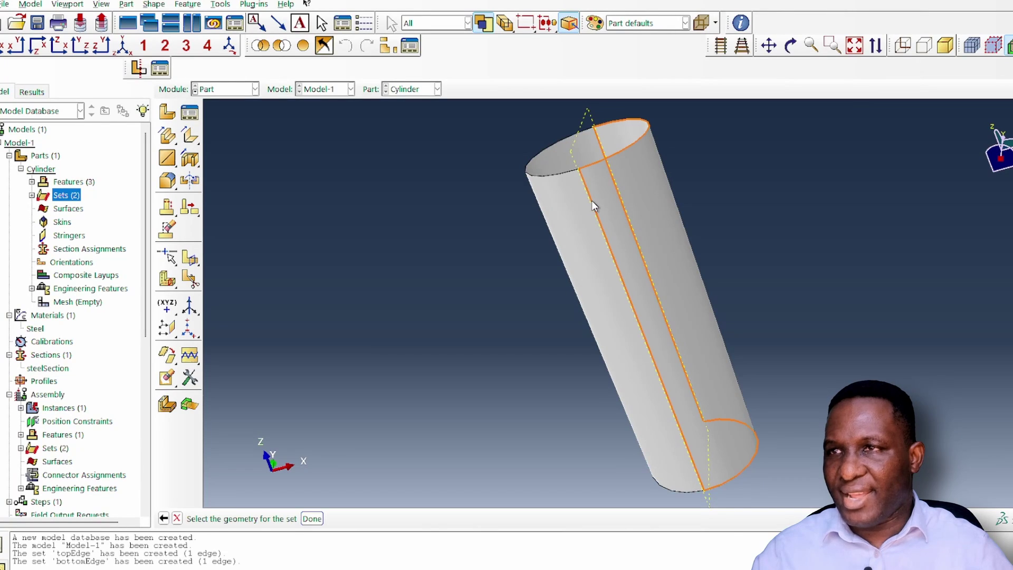
left_click(591, 207)
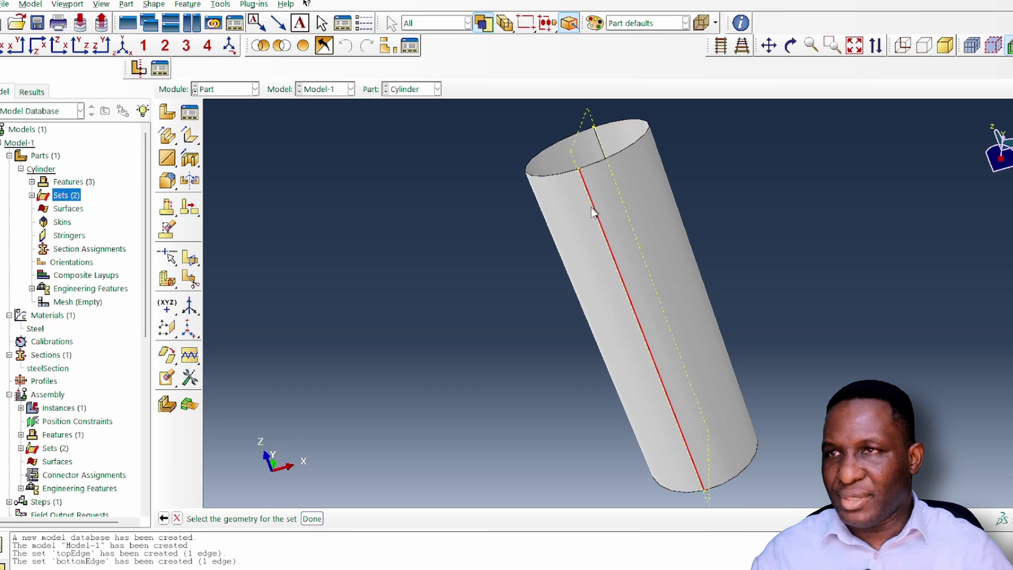
left_click(312, 519)
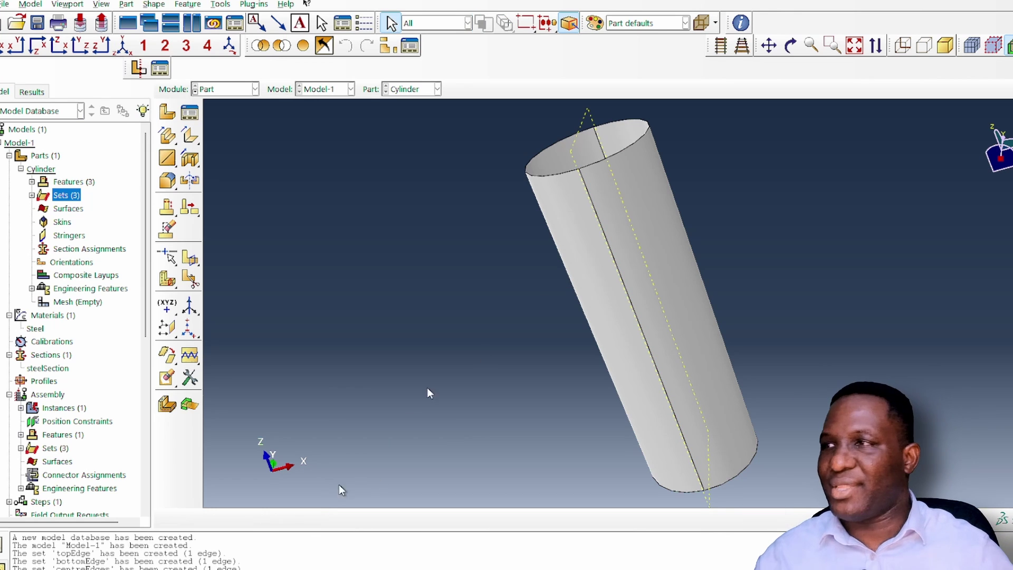
Assign steelSection to the whole cylinder, with thickness from section and a middle surface shell offset
double_click(90, 248)
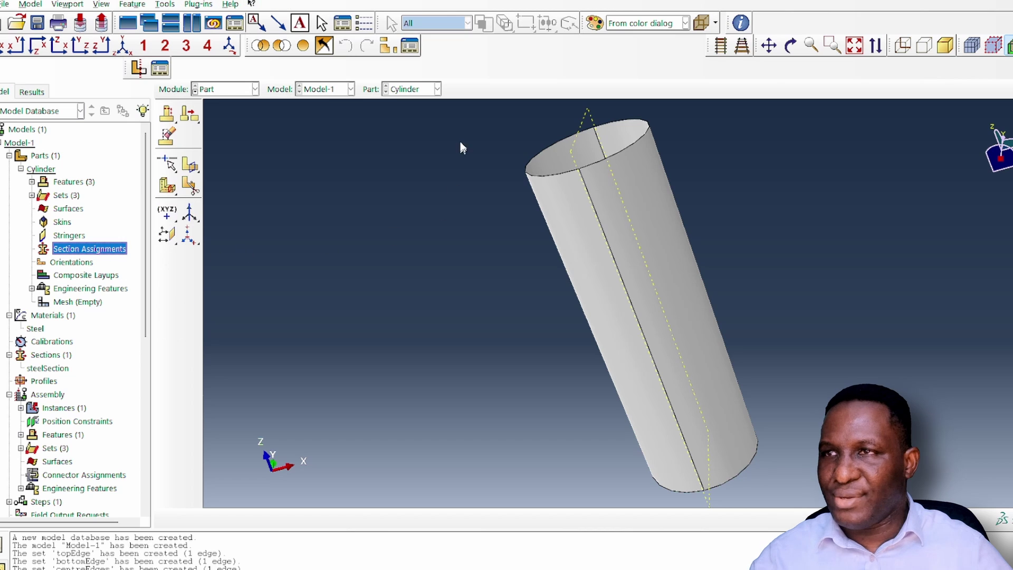
left_click_drag(496, 154, 796, 368)
left_click(422, 519)
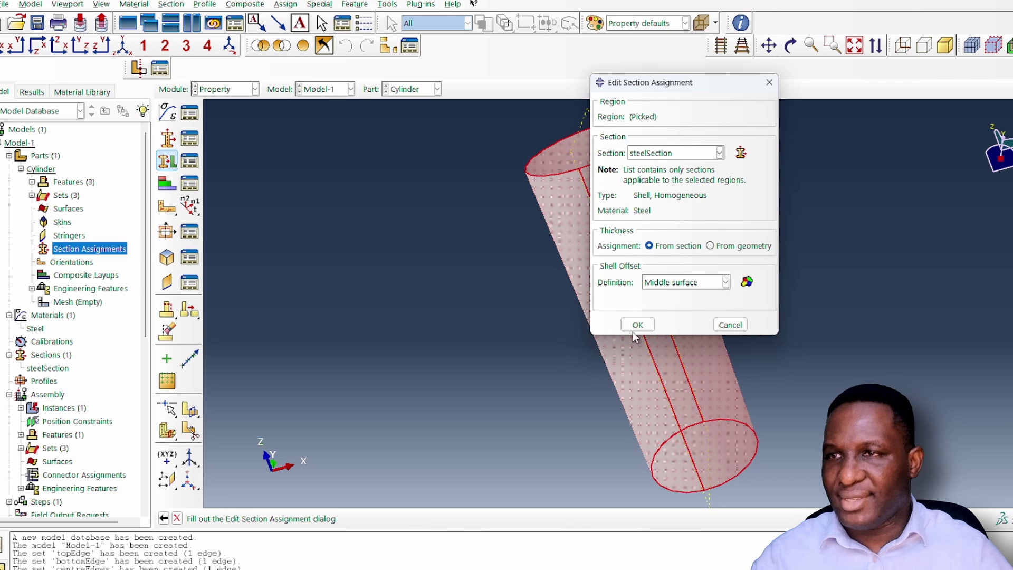
left_click(637, 325)
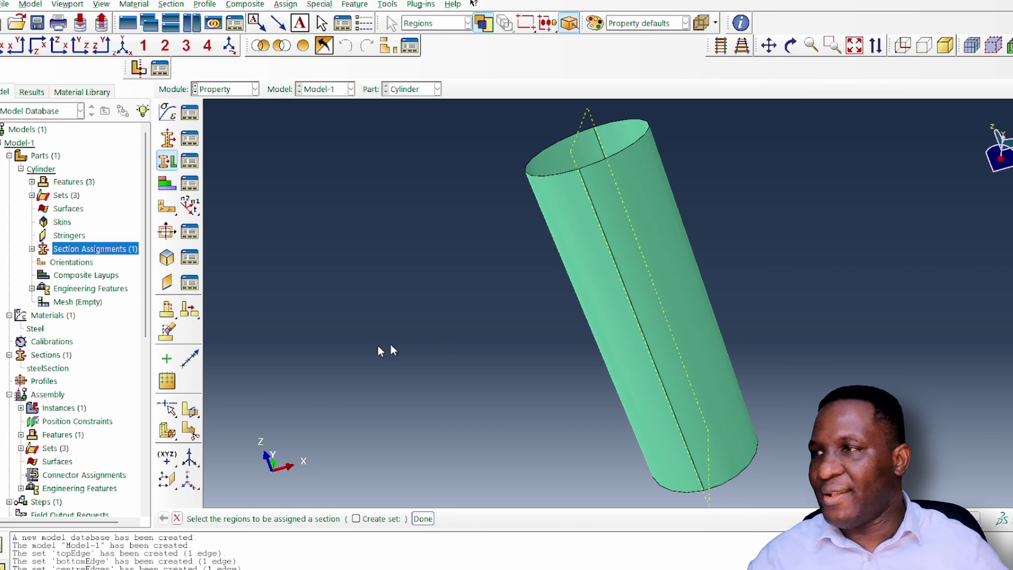
Seed the Cylinder part with an approximate global size of 3, keeping curvature control at 0.1
double_click(90, 303)
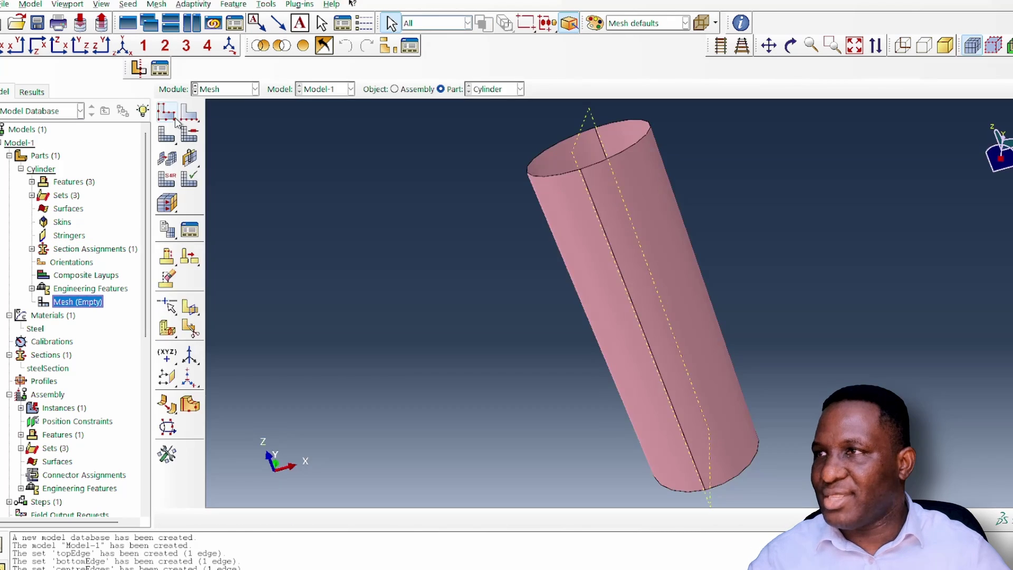
left_click(173, 116)
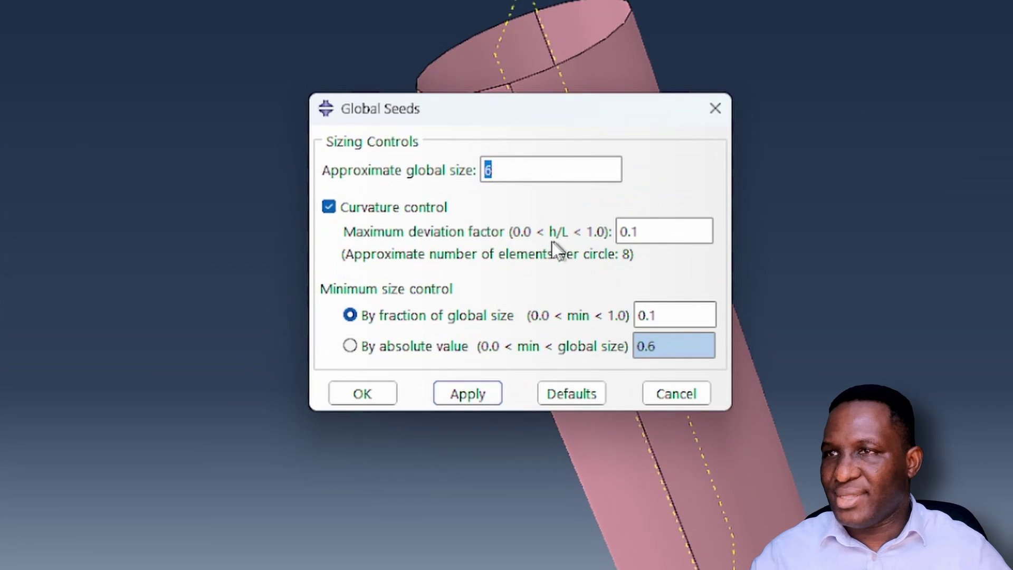
type("3")
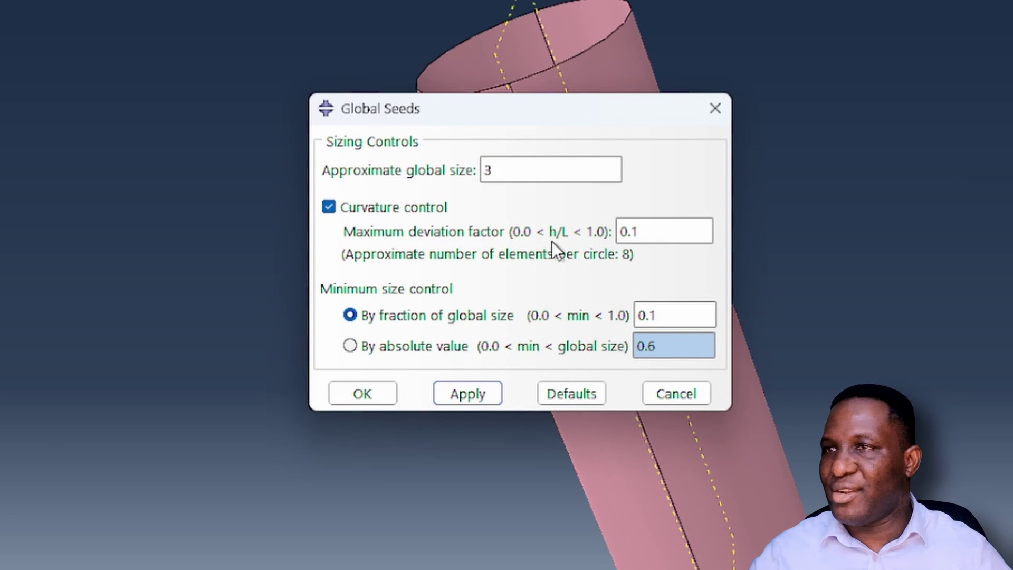
left_click(376, 394)
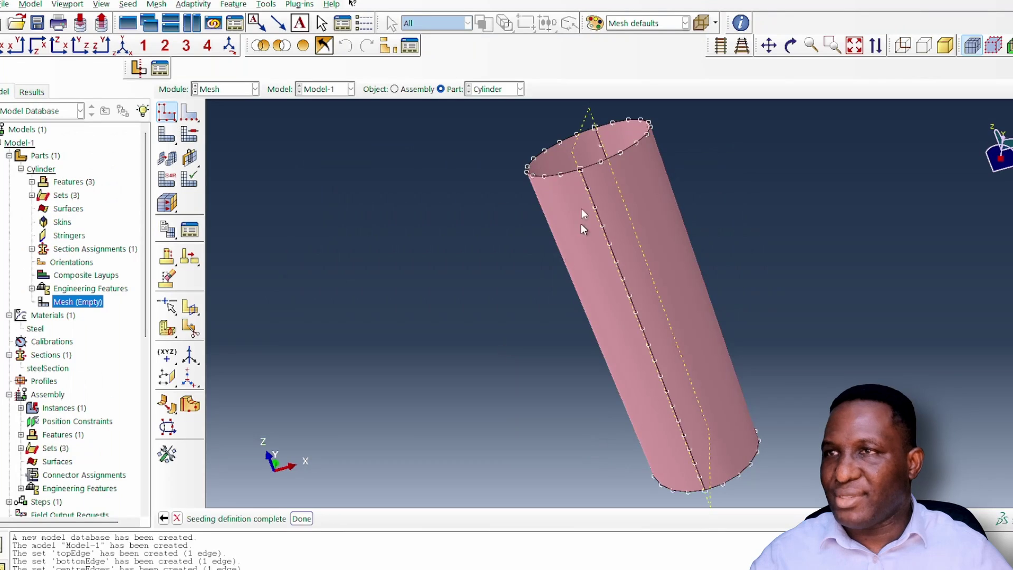
Set the whole cylinder's mesh controls to free Quad elements with the medial axis algorithm and no minimized mesh transition, and mesh the part
left_click(187, 134)
left_click_drag(372, 120, 760, 494)
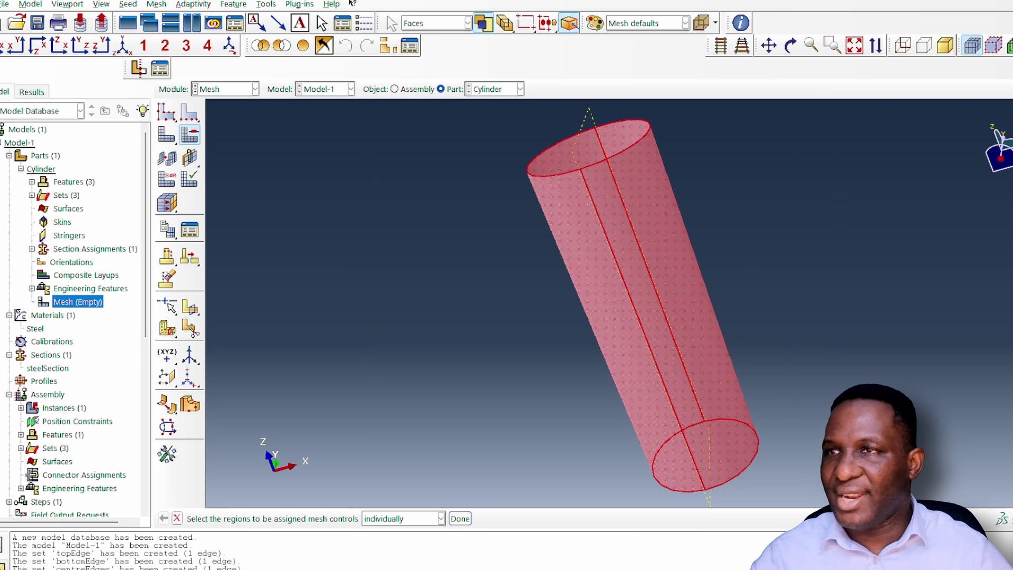
left_click(459, 518)
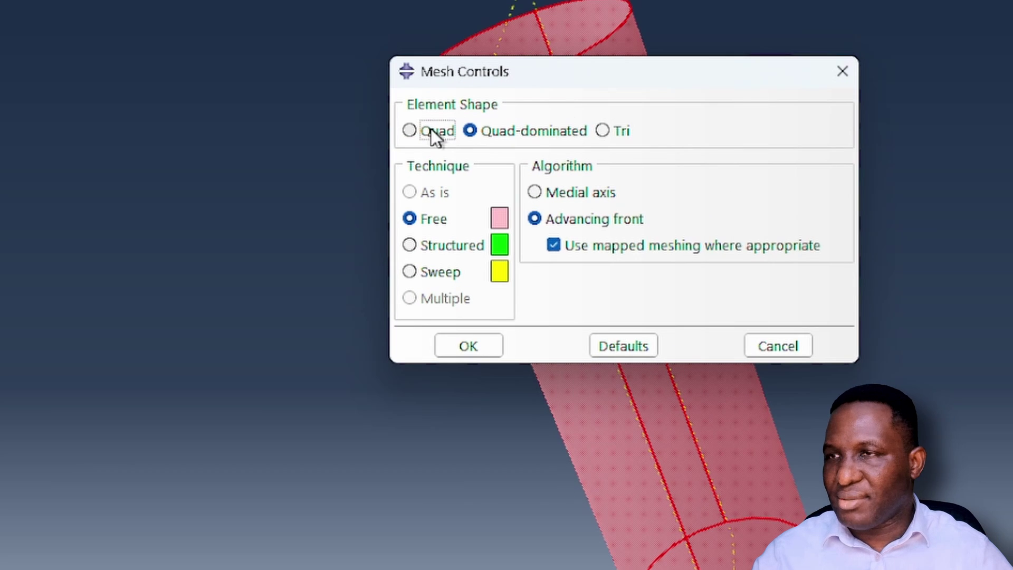
left_click(430, 130)
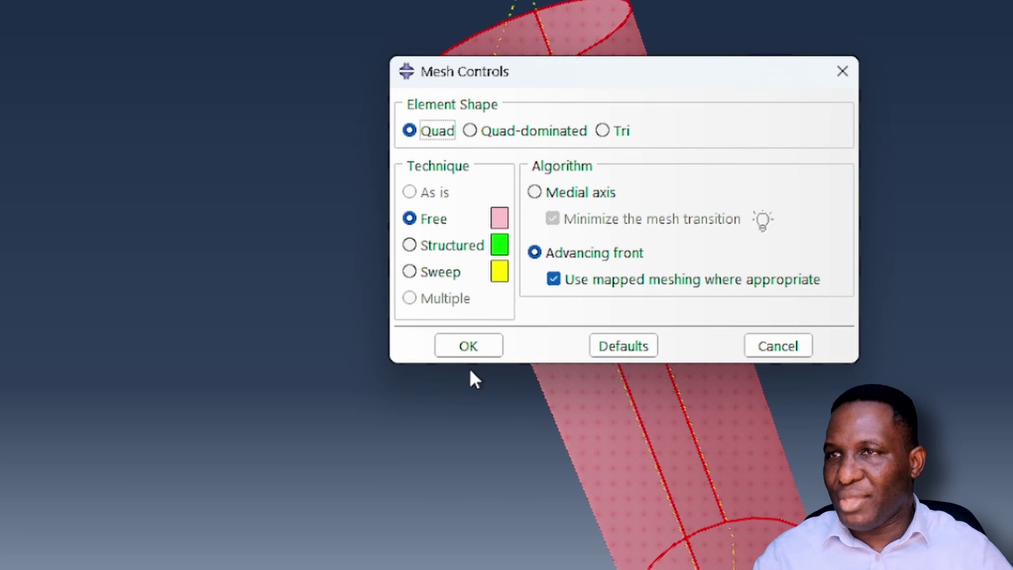
left_click(535, 192)
left_click(585, 220)
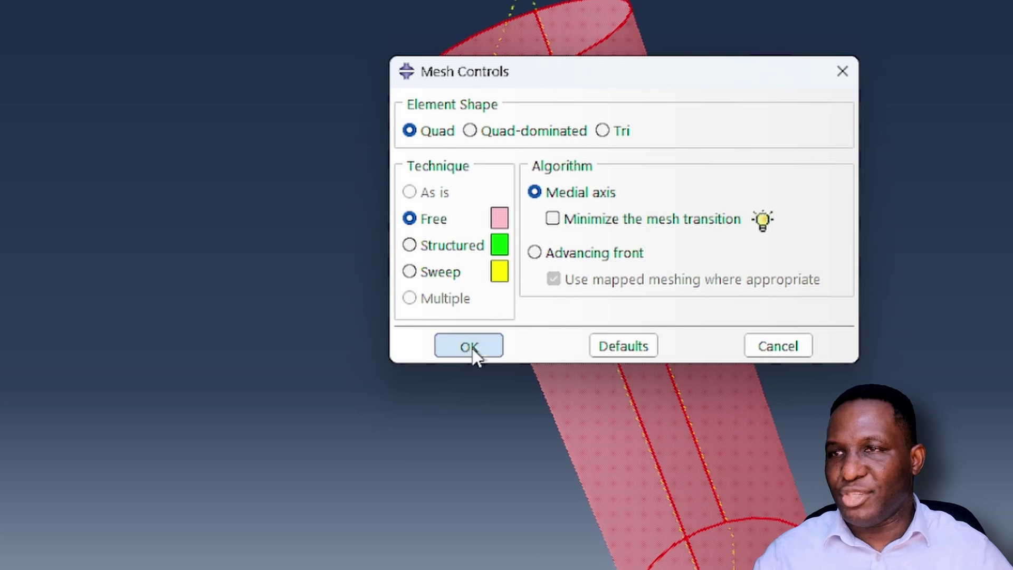
left_click(468, 346)
left_click(166, 135)
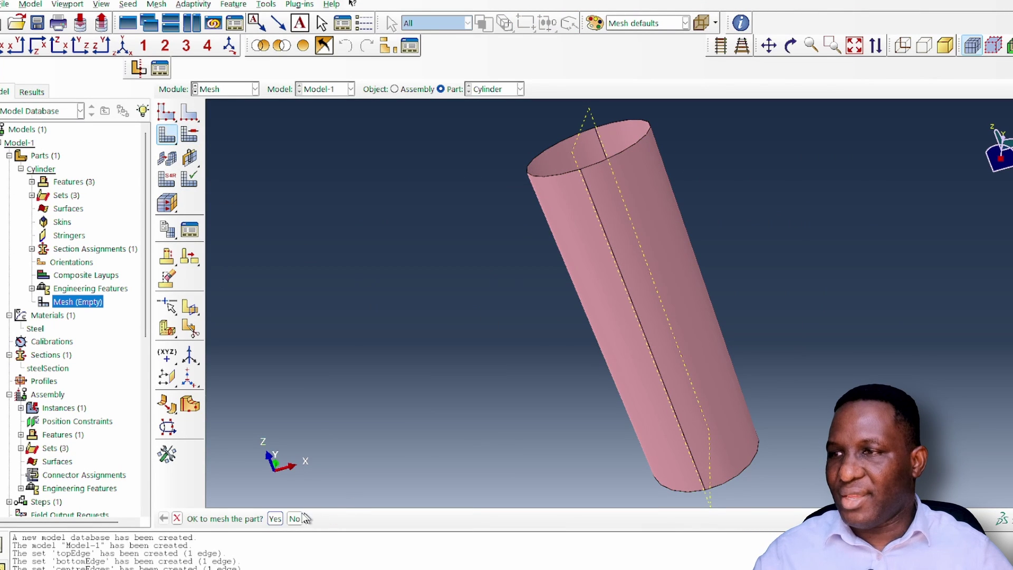
left_click(275, 518)
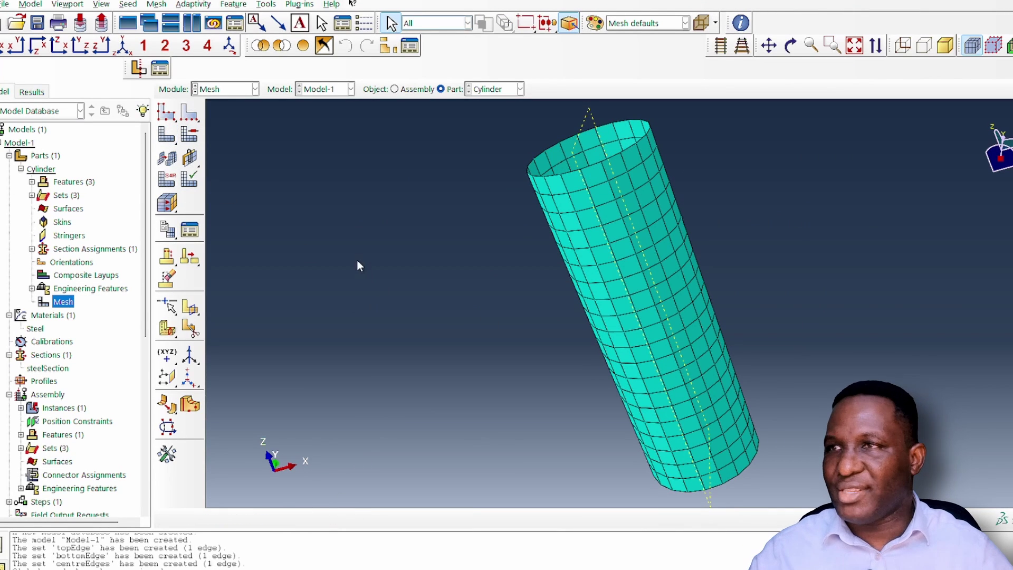
Reseed the Cylinder part with an approximate global size of 1.5, deleting the invalidated mesh, and mesh the part again
left_click(166, 111)
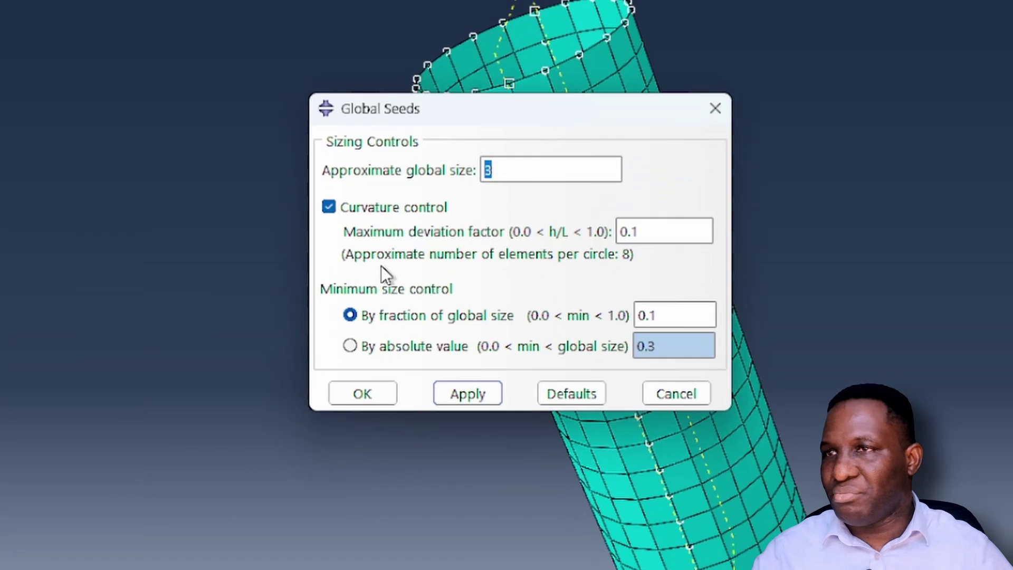
type("1.5")
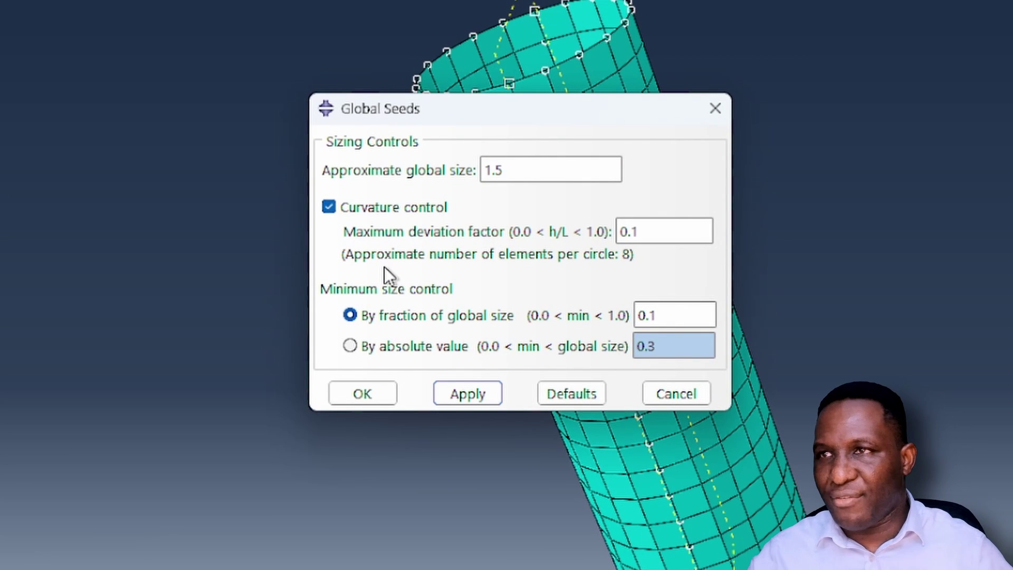
left_click(371, 393)
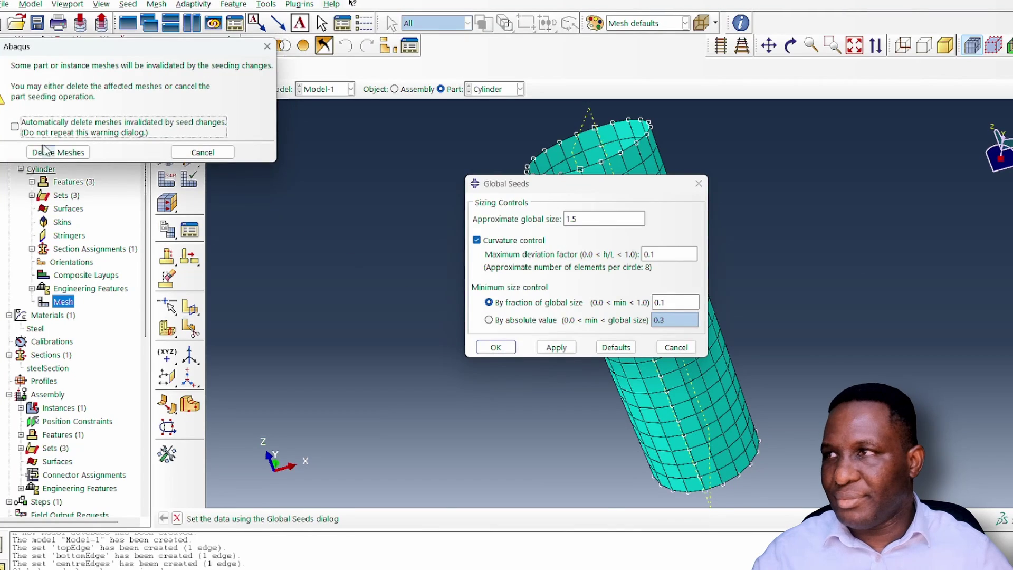
left_click(74, 153)
left_click(167, 135)
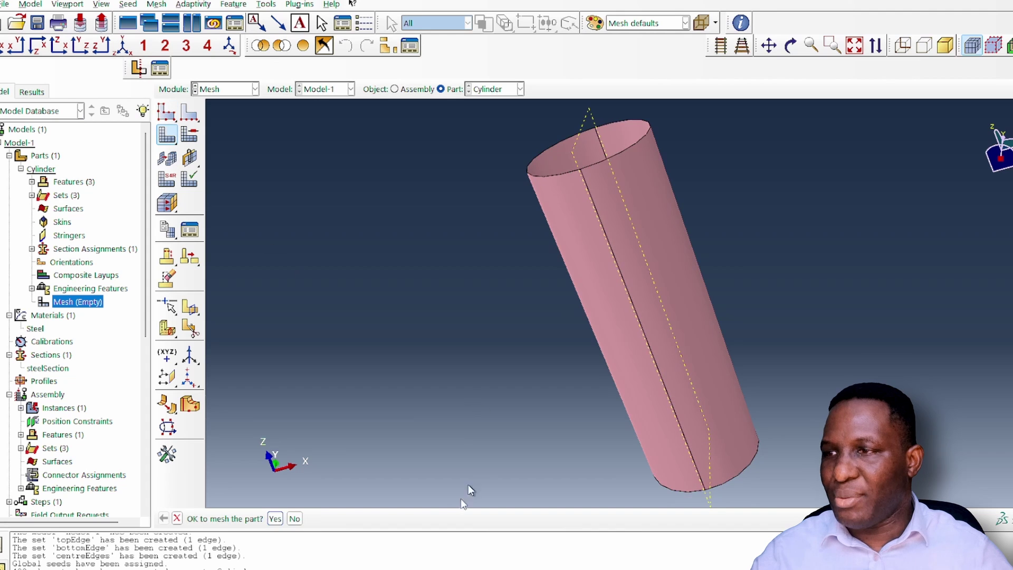
left_click(274, 519)
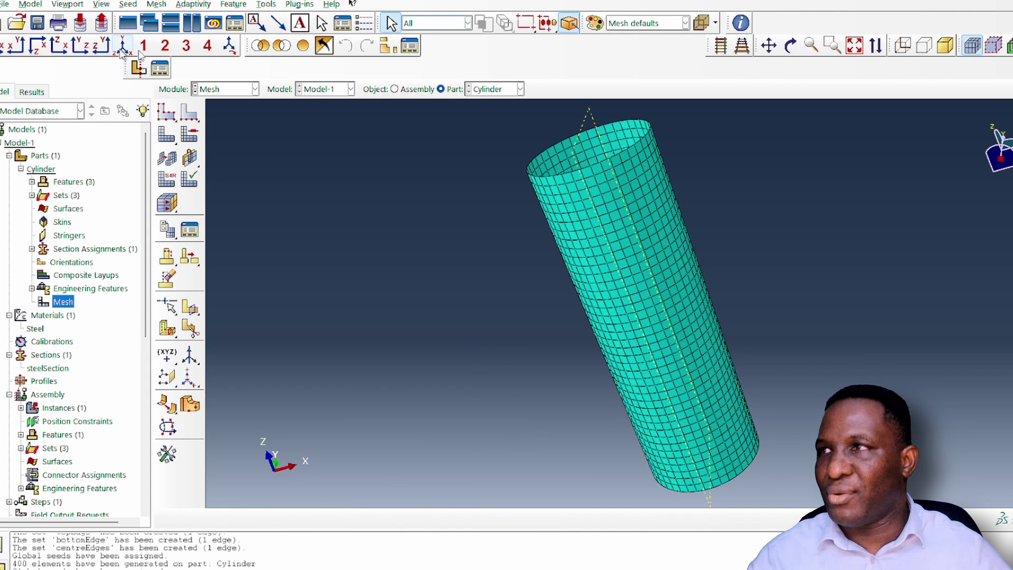
Rotate the cylinder upright and save the view as User 1 with its current scale and position
scroll(565, 328, "down", 3)
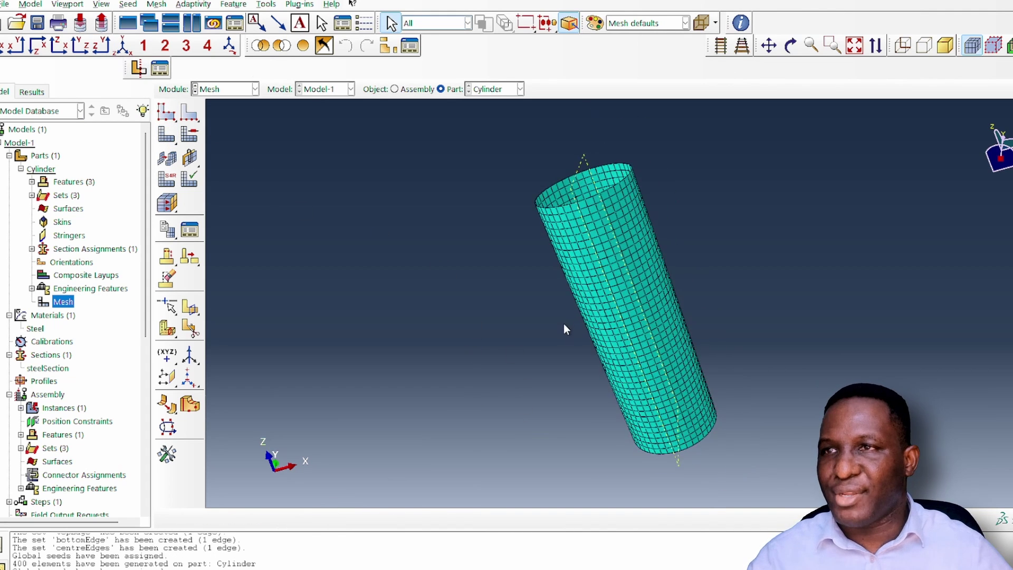
left_click(789, 46)
left_click_drag(624, 255, 622, 304)
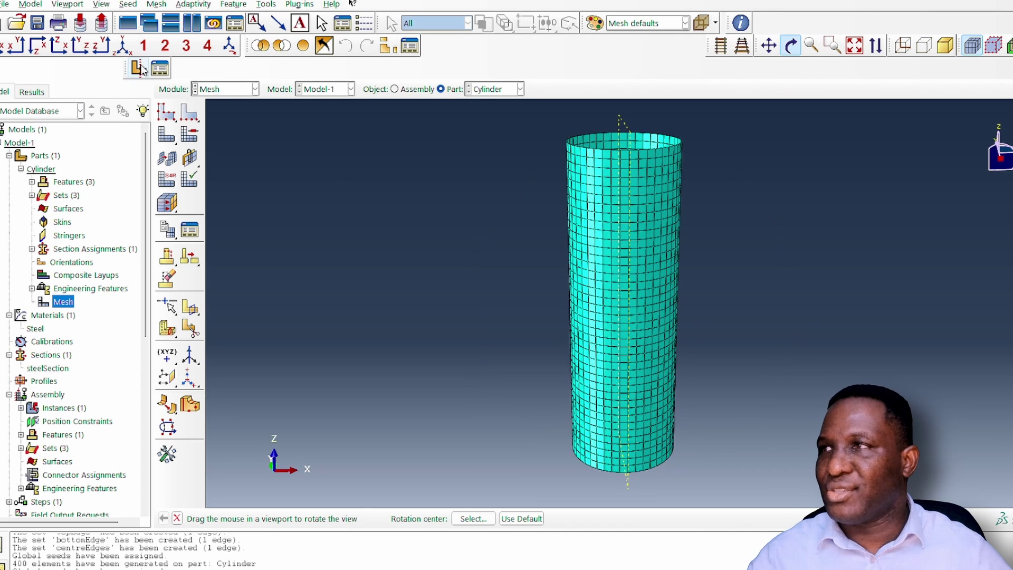
left_click(231, 47)
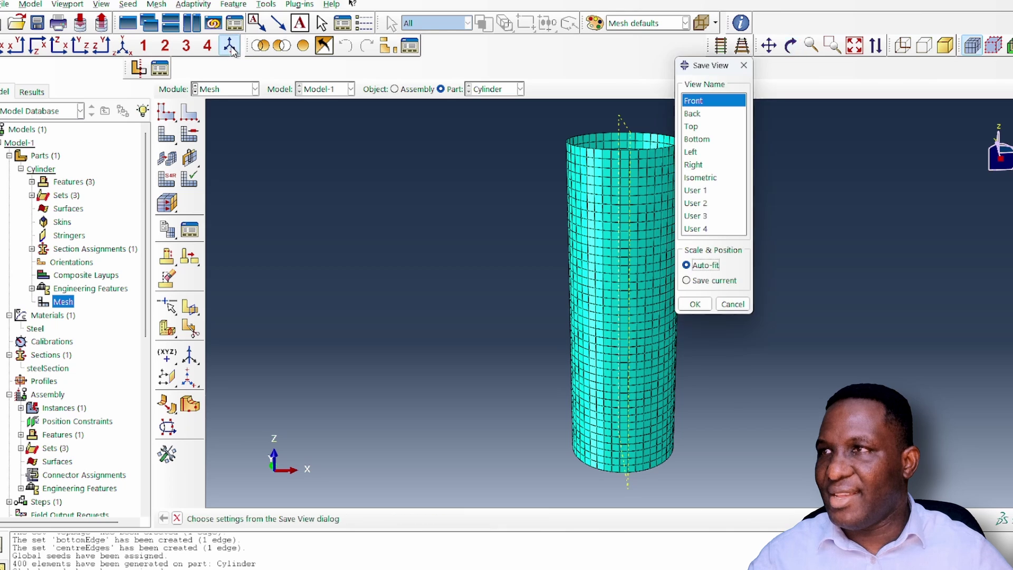
left_click(546, 267)
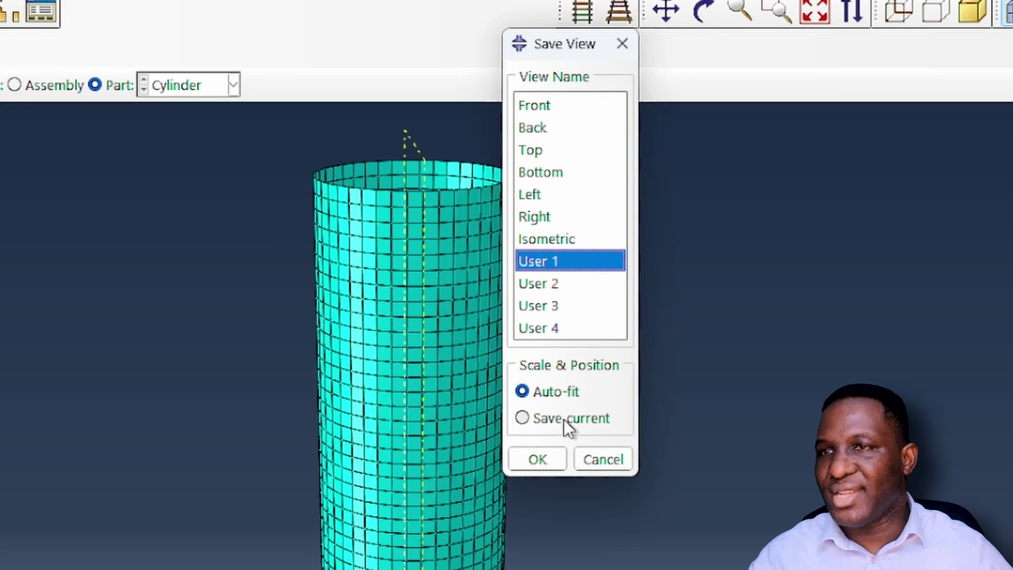
left_click(563, 419)
left_click(543, 464)
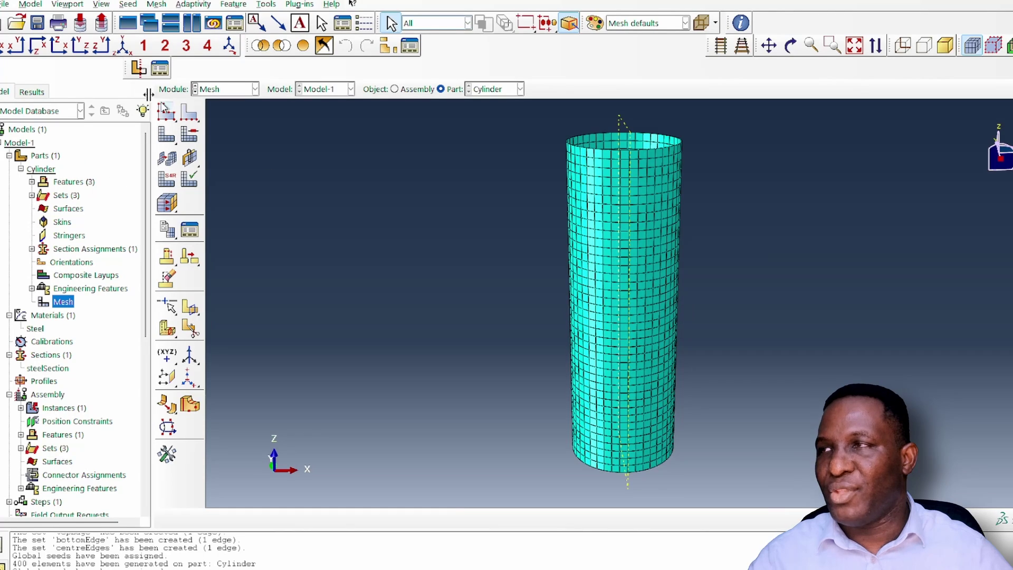
Check the saved view by switching to the isometric view and recalling User 1
left_click(121, 47)
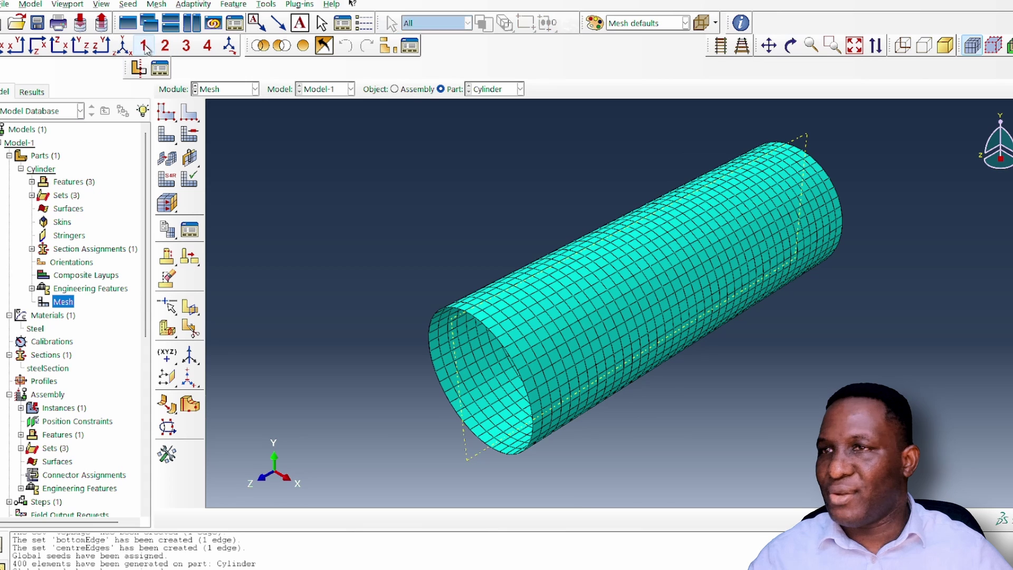
left_click(144, 47)
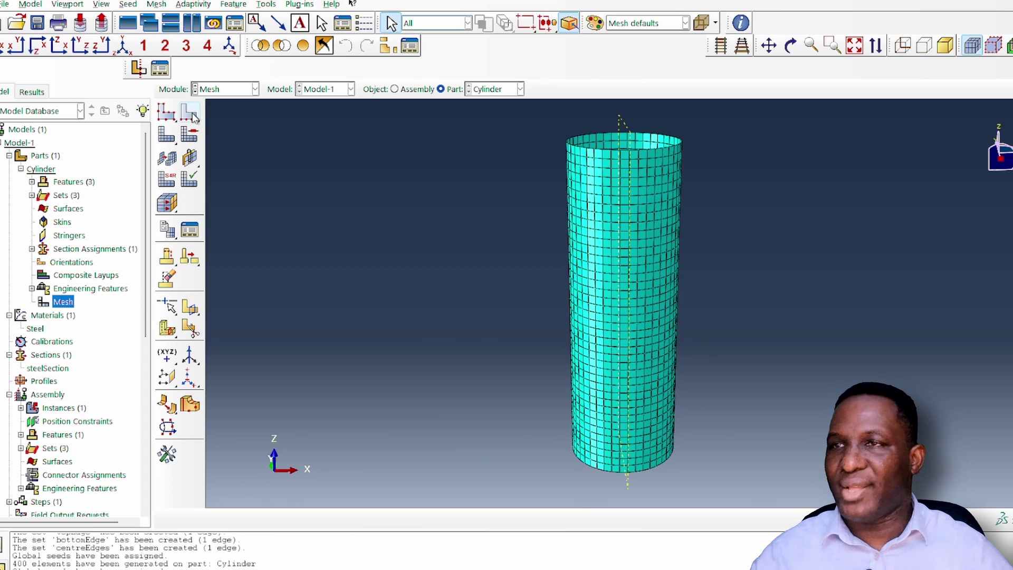
right_click(437, 229)
left_click(411, 227)
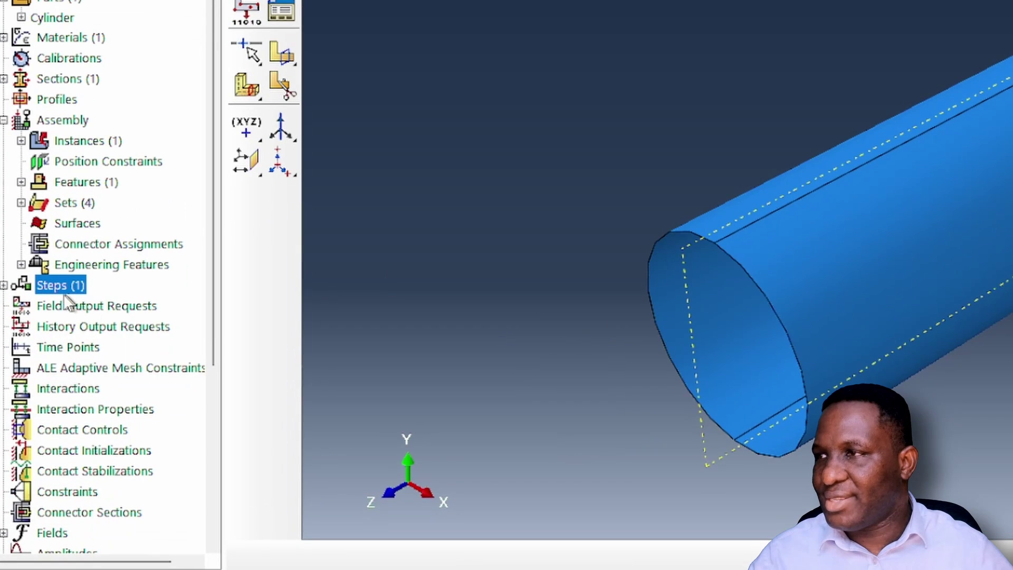
Create an analysis step named buckleStep after Initial, using the linear perturbation Buckle procedure
double_click(61, 285)
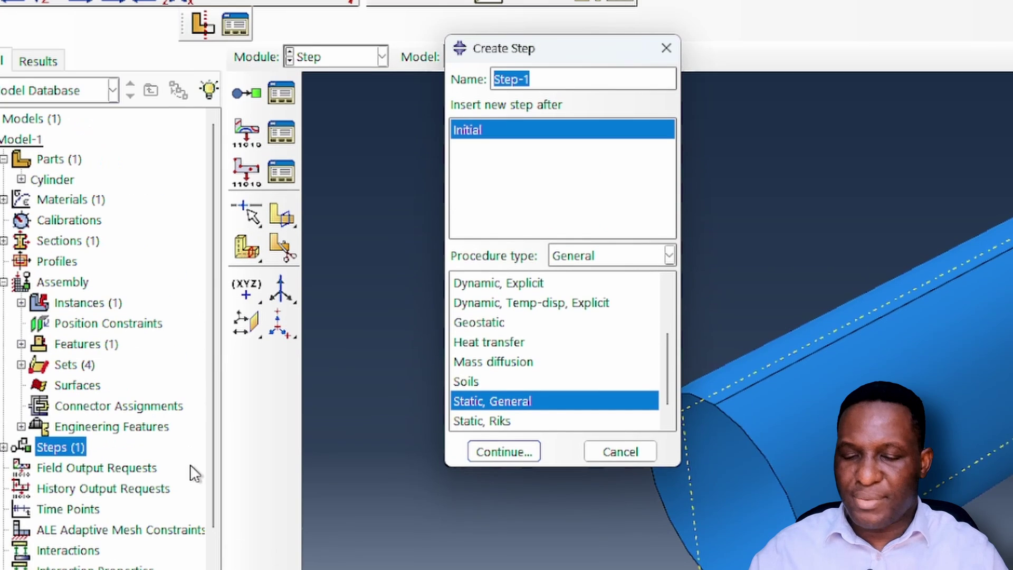
key("BackSpace")
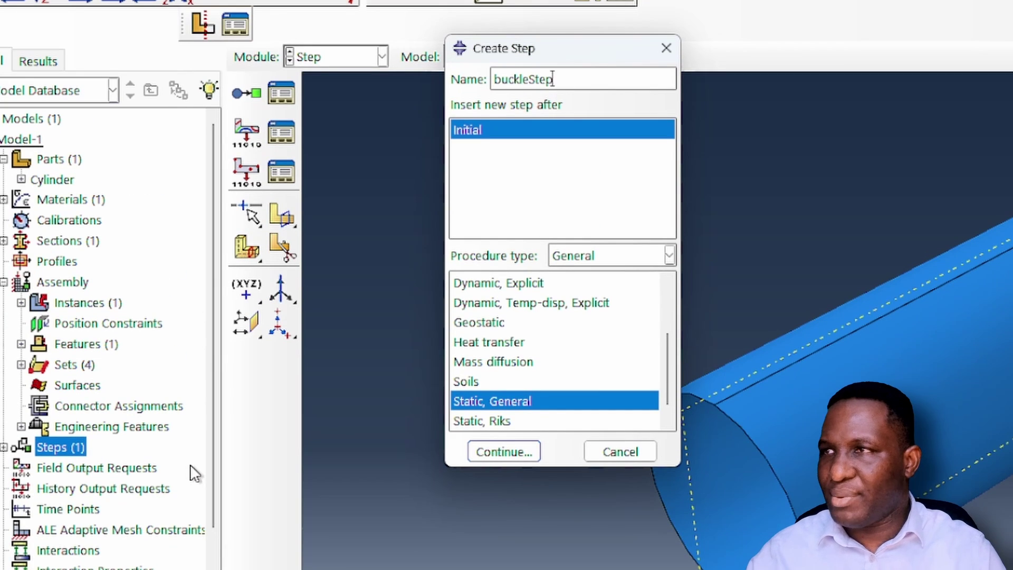
left_click(573, 255)
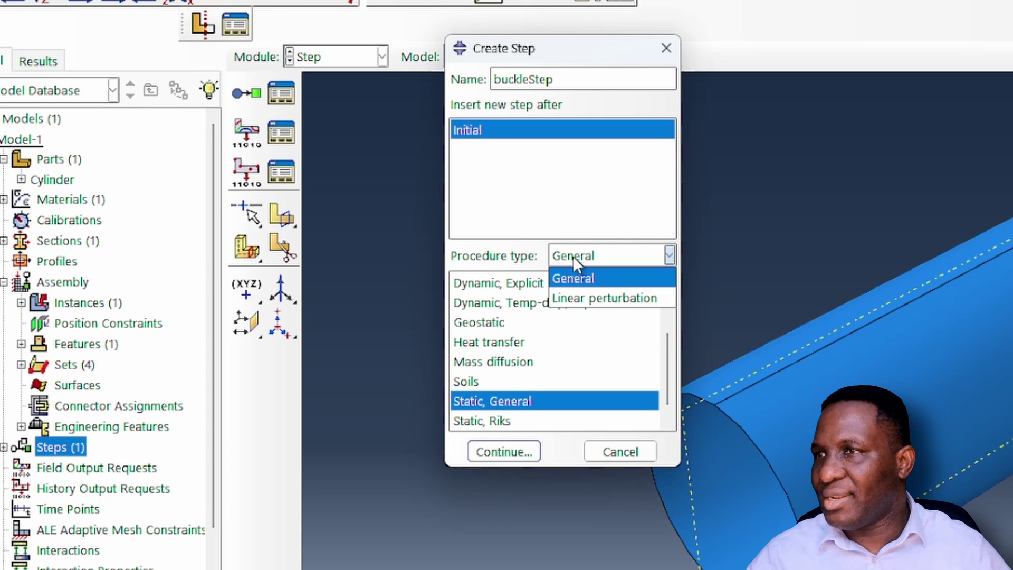
left_click(589, 297)
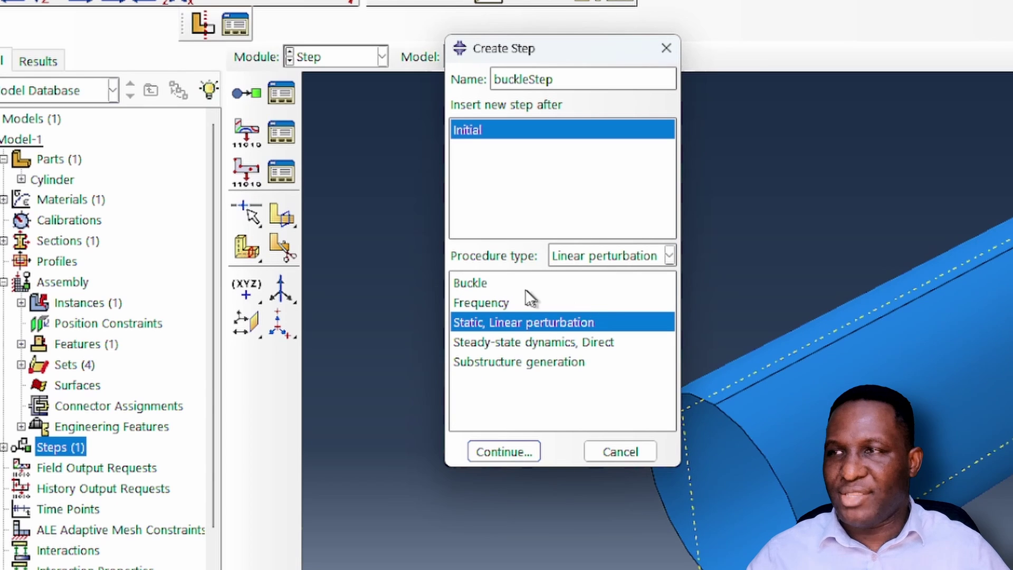
left_click(485, 285)
left_click(522, 457)
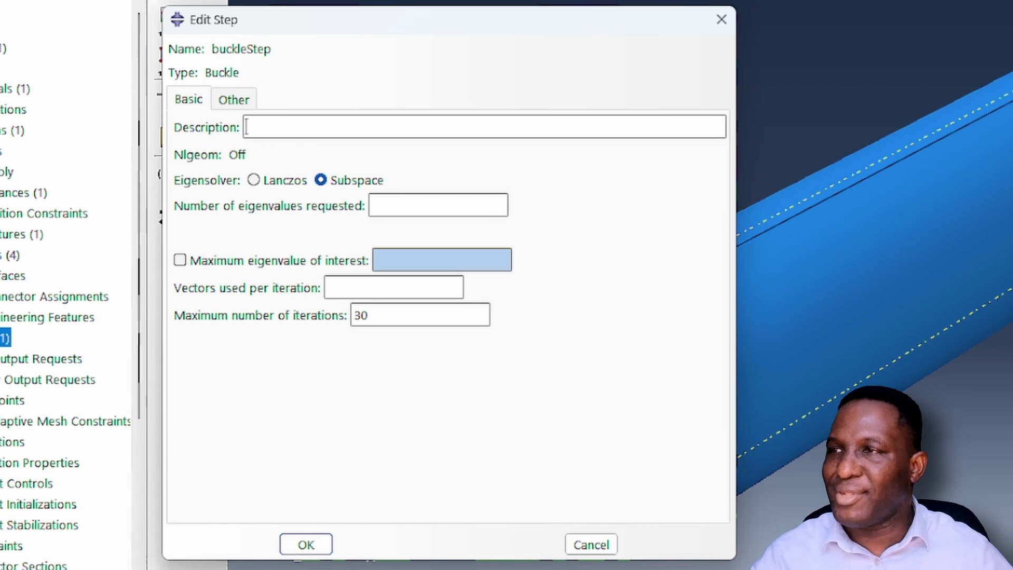
Configure buckleStep to request 10 eigenvalues with 20 vectors per iteration and a maximum of 300 iterations
left_click(372, 205)
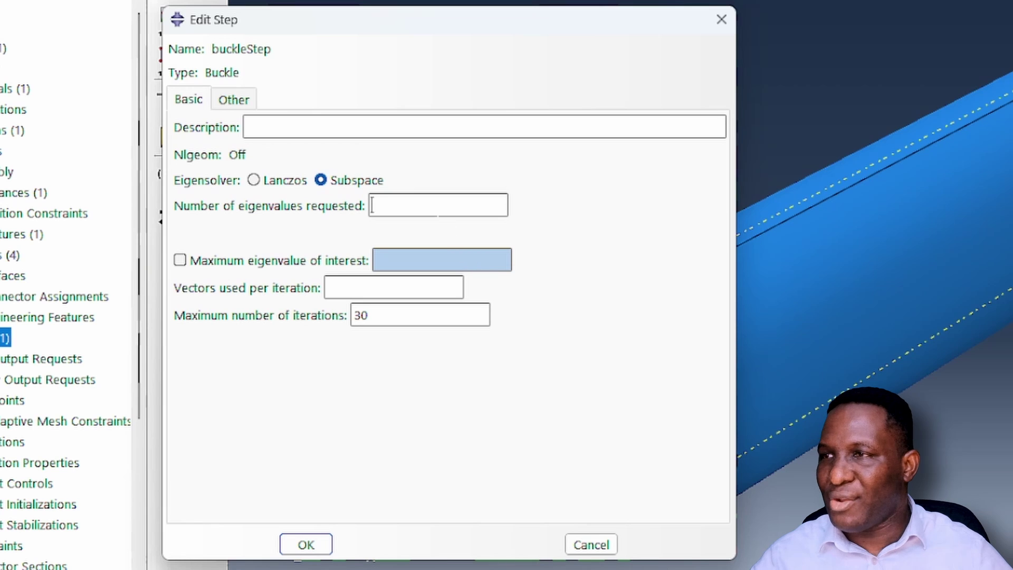
type("10")
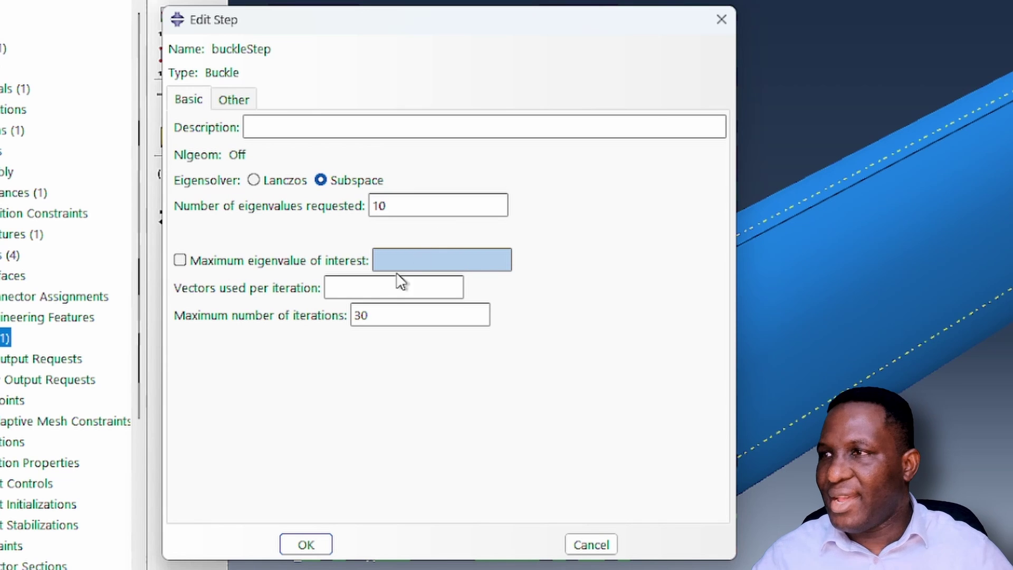
left_click(340, 288)
type("18")
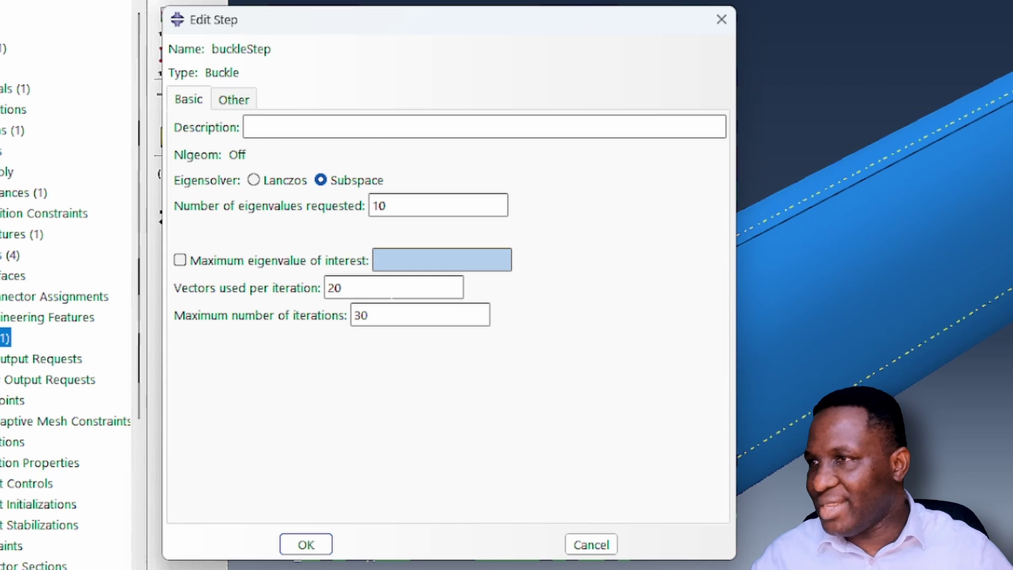
left_click(366, 315)
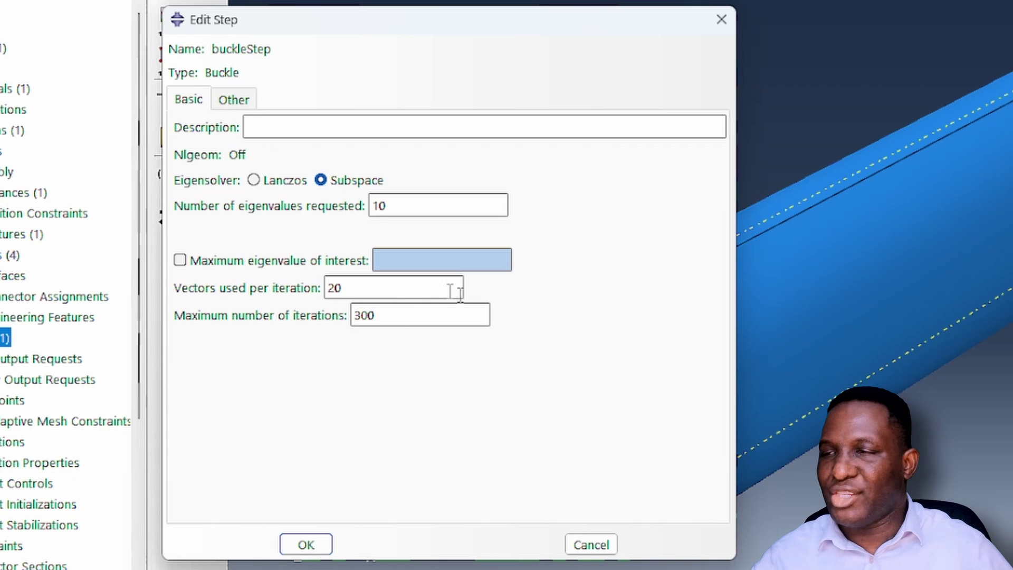
left_click(315, 544)
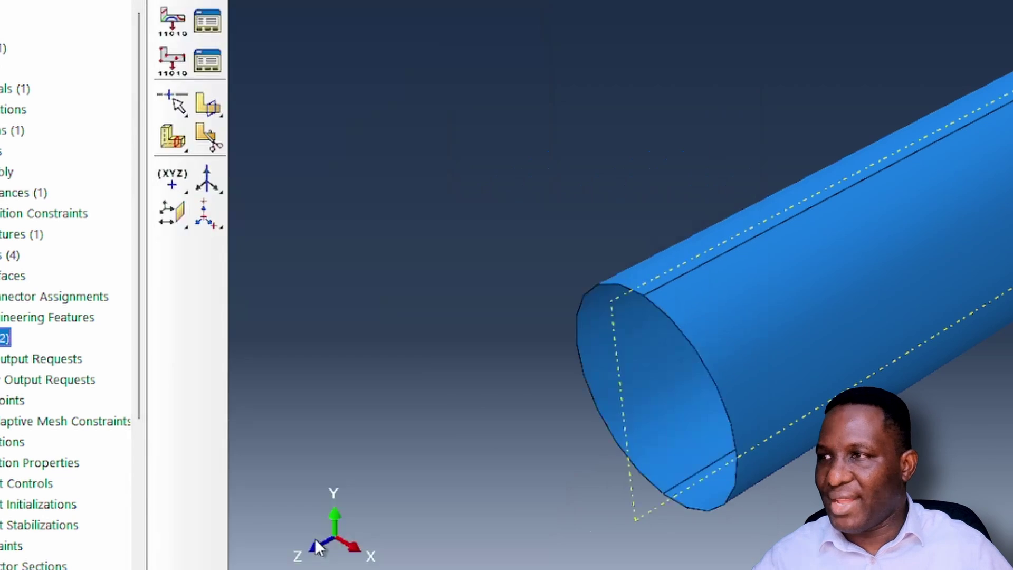
Start a mechanical Symmetry/Antisymmetry/Encastre boundary condition named fixedBase in the Initial step
scroll(81, 463, "down", 2)
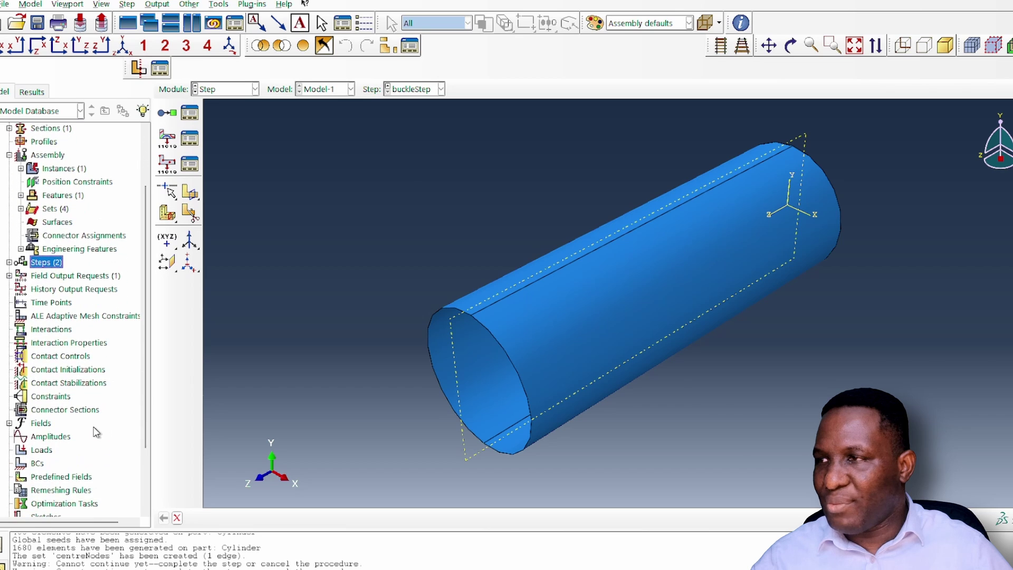
left_click(41, 461)
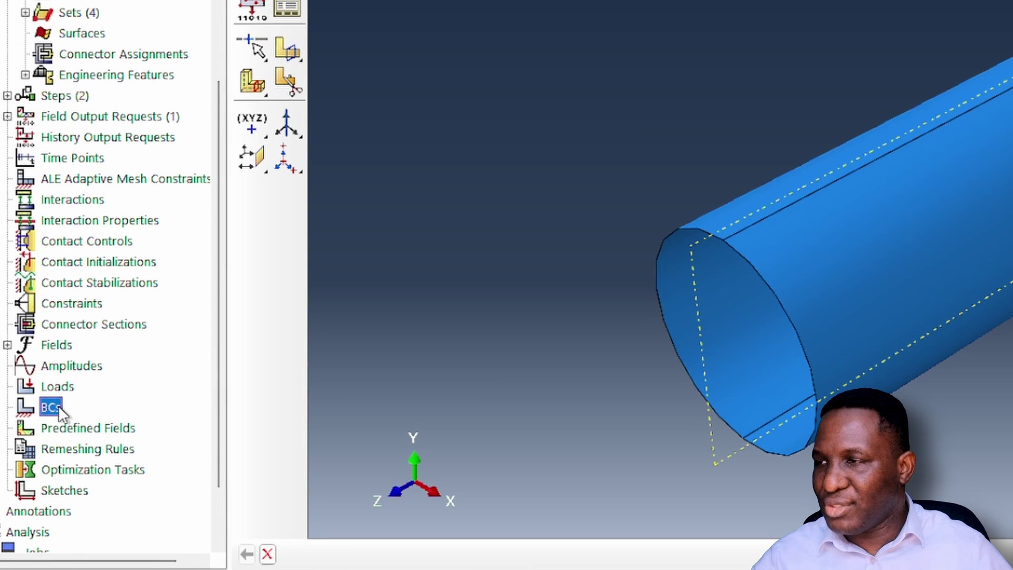
double_click(51, 407)
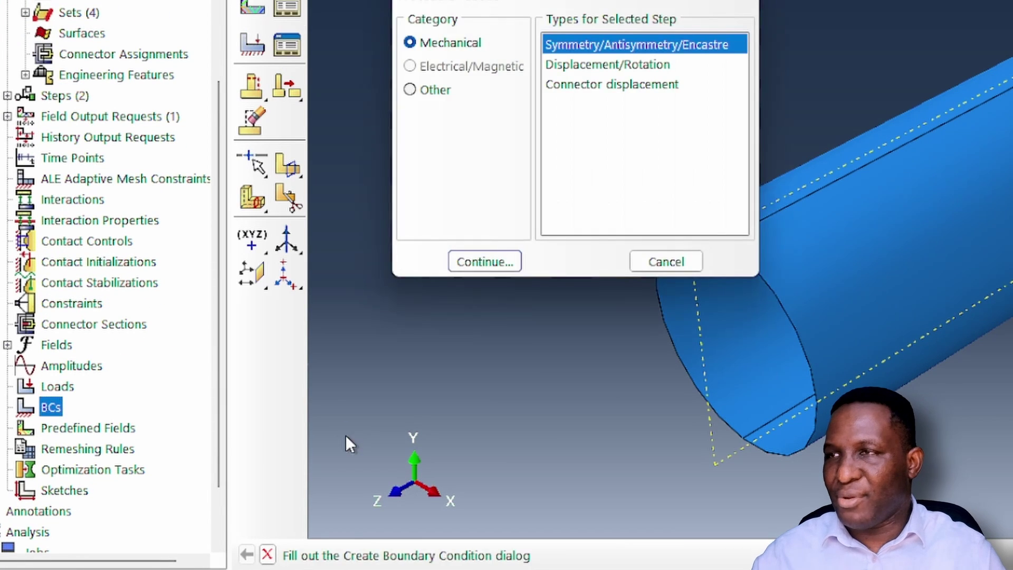
type("fixedBase")
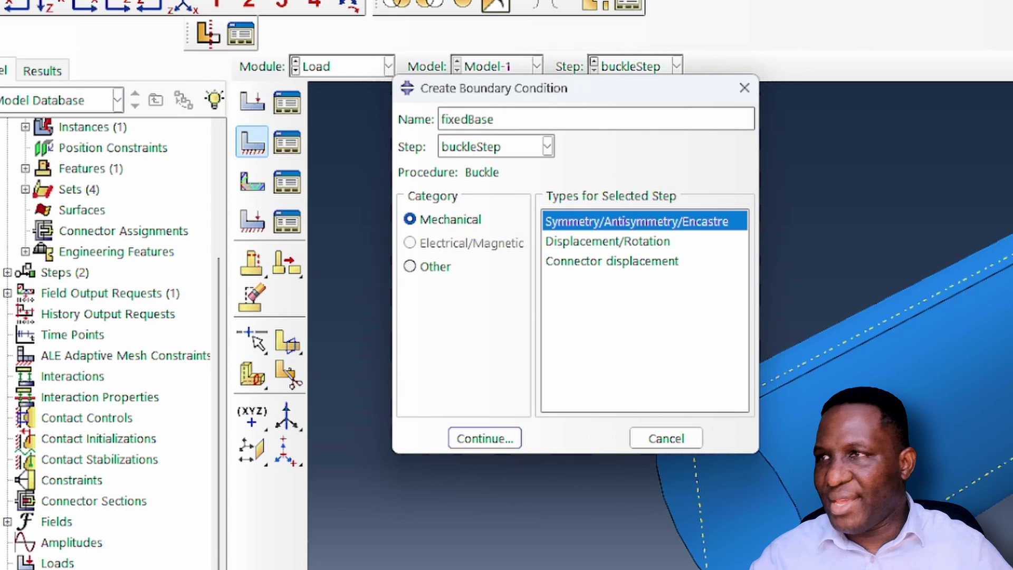
left_click(534, 147)
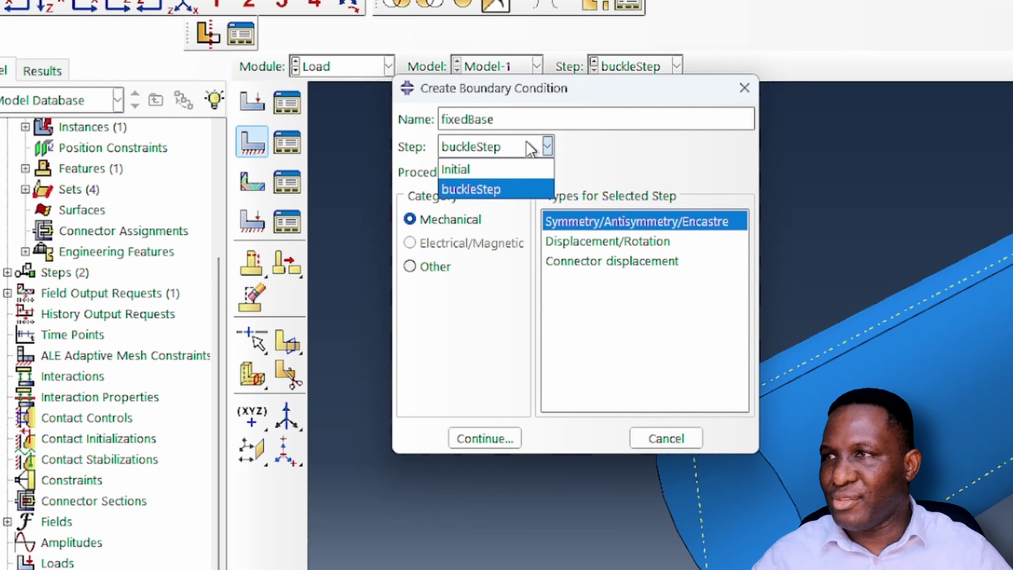
left_click(493, 169)
left_click(483, 439)
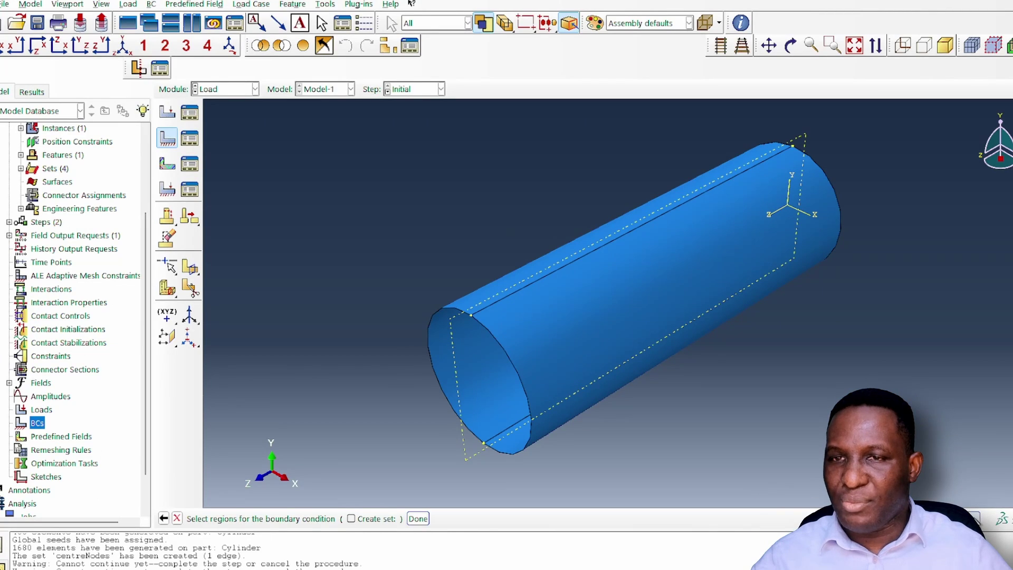
Apply the fixedBase boundary condition to the Cylinder-1.bottomEdge set as ENCASTRE
left_click(976, 518)
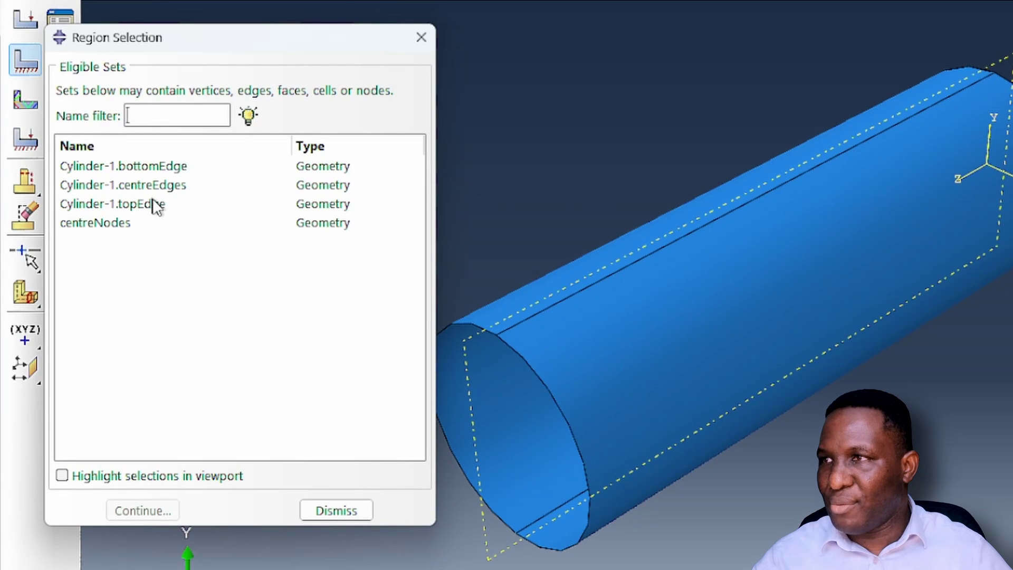
left_click(158, 166)
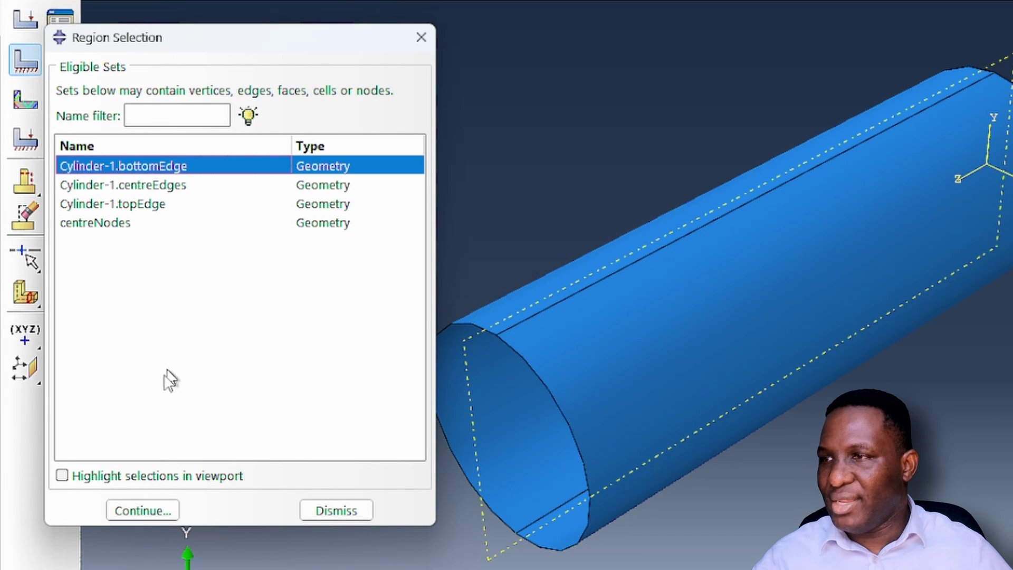
left_click(140, 511)
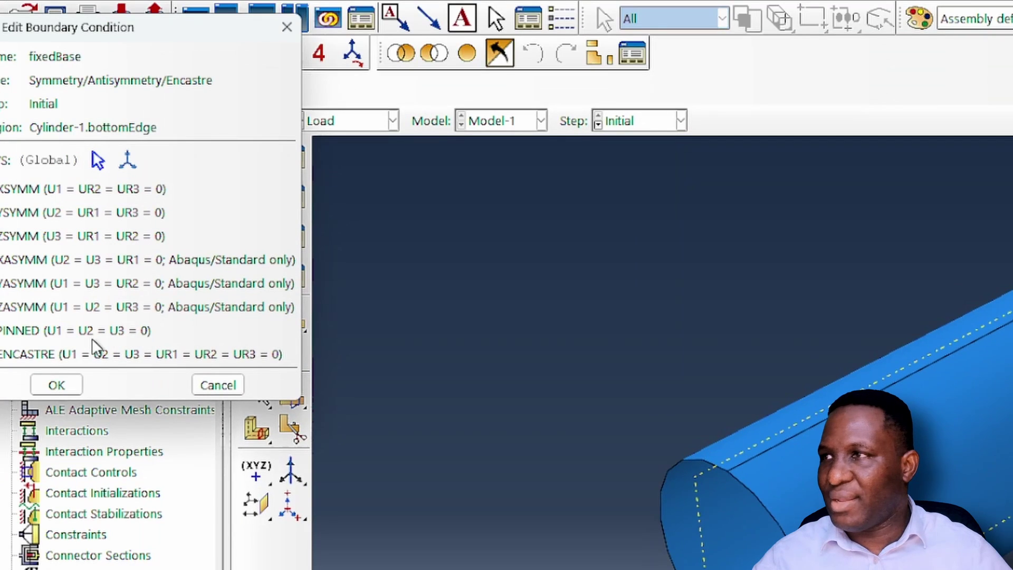
left_click(87, 353)
left_click(56, 385)
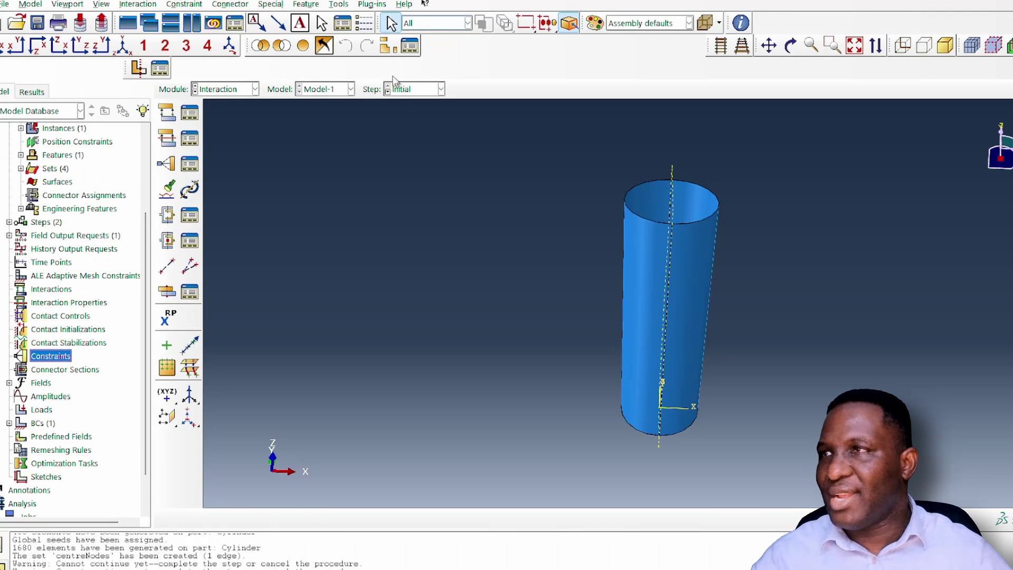
Create a reference point at the centre of the cylinder's top circle
left_click(338, 5)
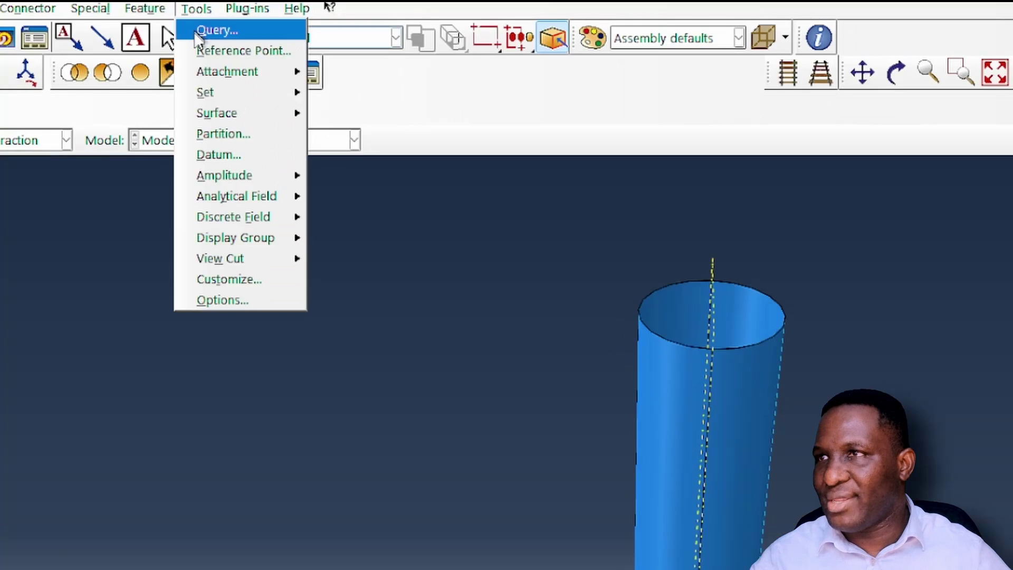
left_click(211, 51)
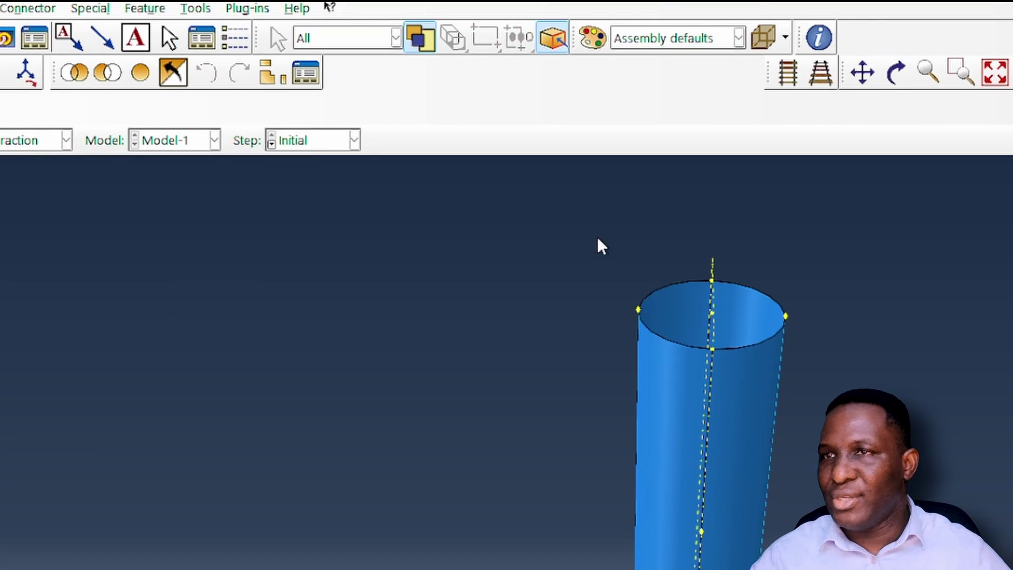
left_click(712, 315)
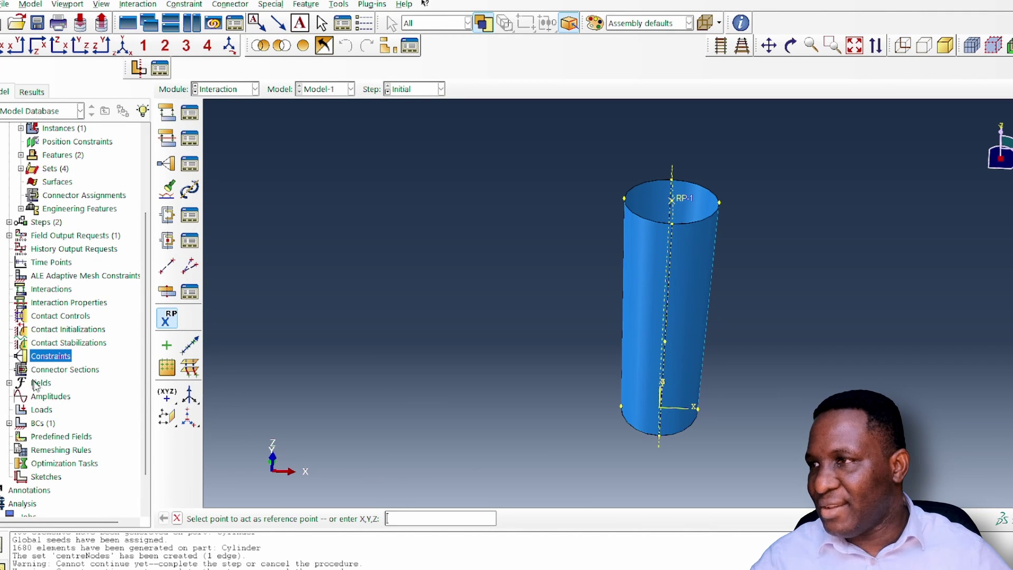
Create an assembly geometry set named RefPointSet for the reference point
double_click(50, 169)
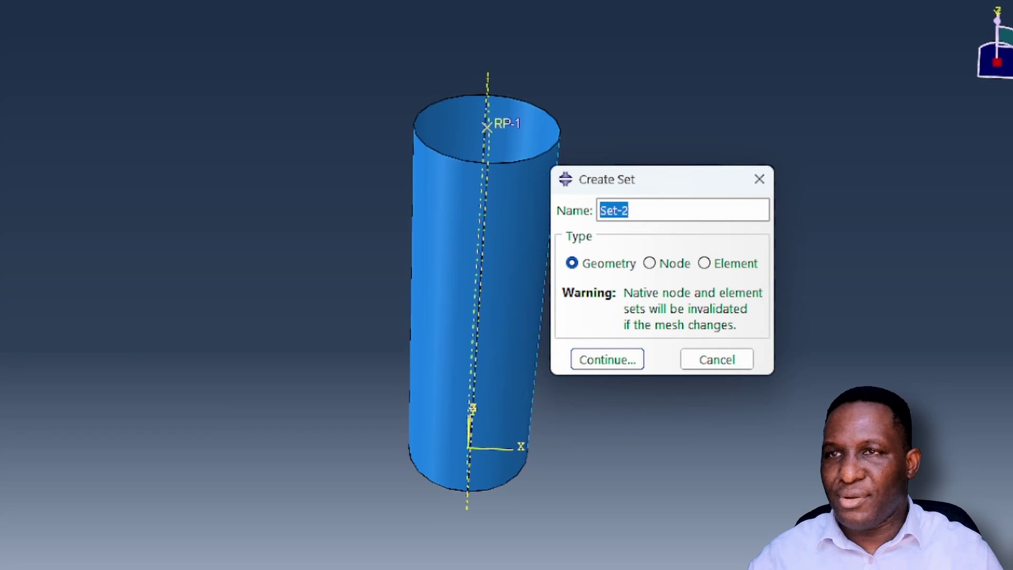
type("RefPointSet")
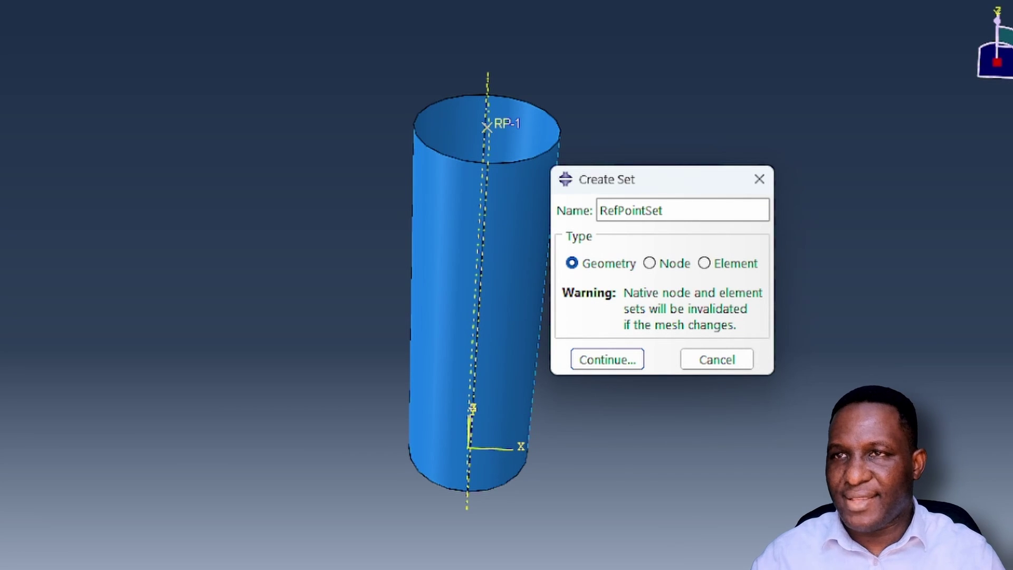
key("Return")
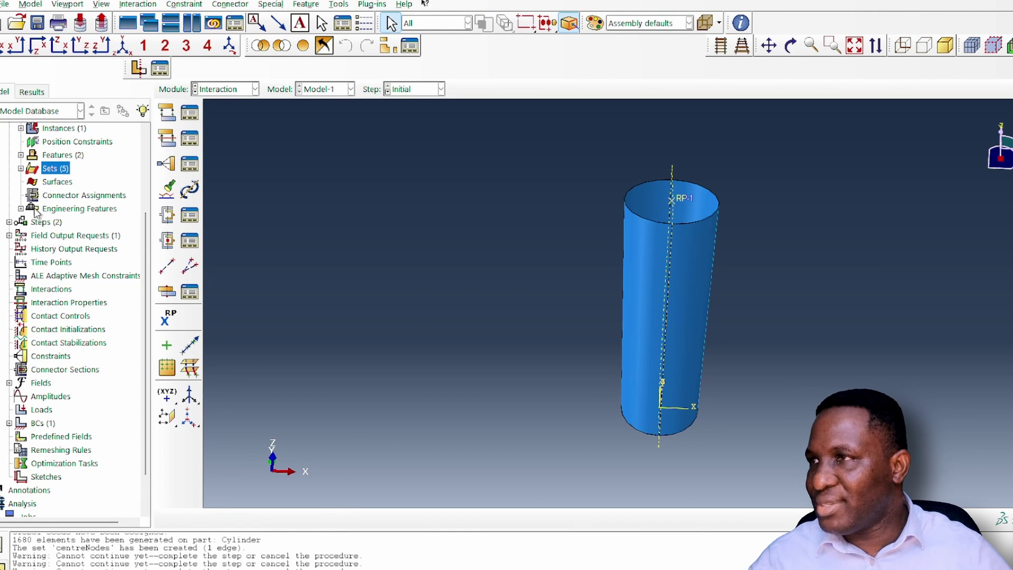
Rename the assembly's reference point feature RP-1 to RefPoint
scroll(35, 211, "up", 3)
left_click(21, 236)
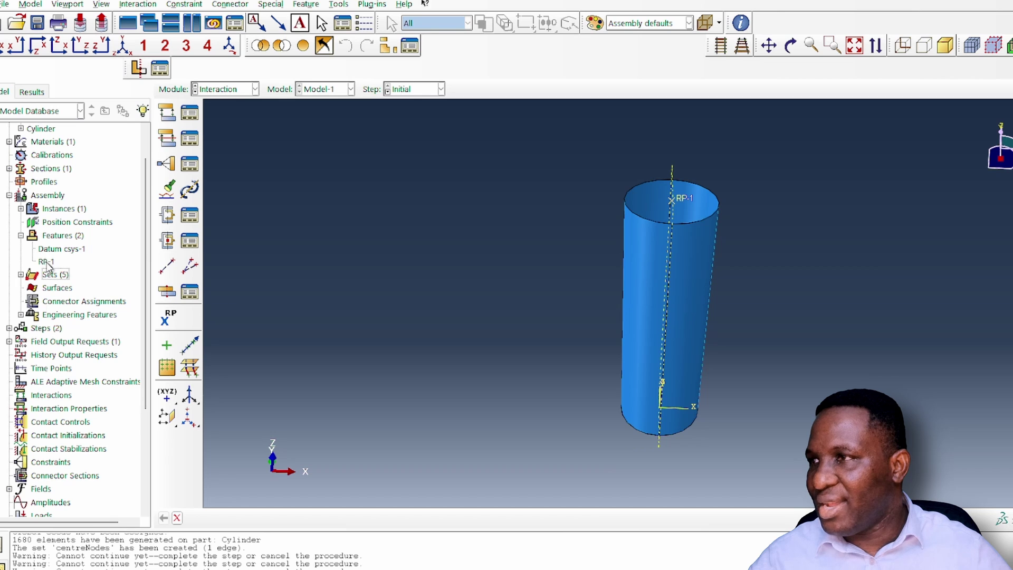
right_click(47, 262)
left_click(92, 299)
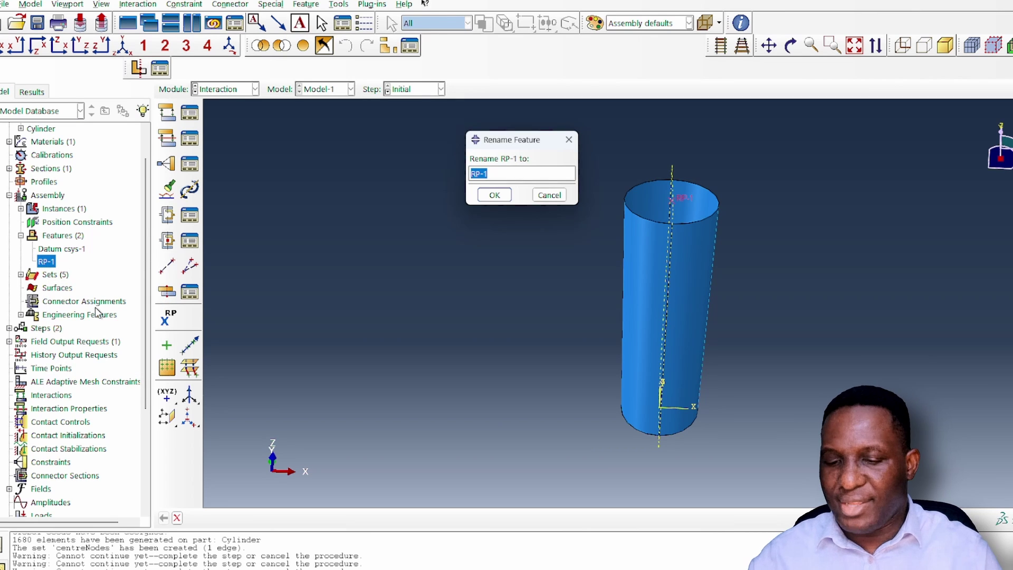
type("RefPoint")
key("Return")
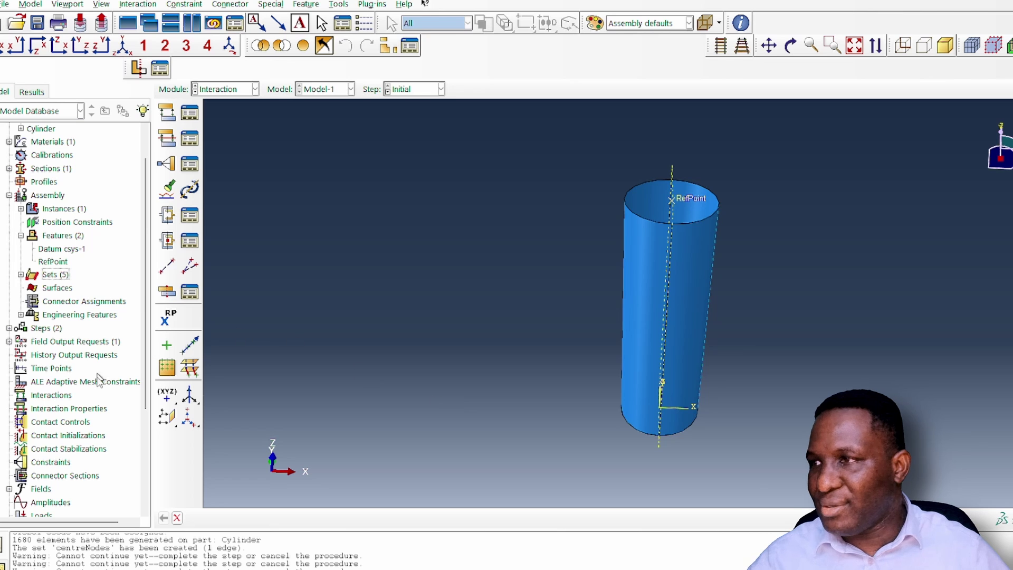
Create a rigid body constraint named pinnedTopEdge
scroll(76, 422, "down", 3)
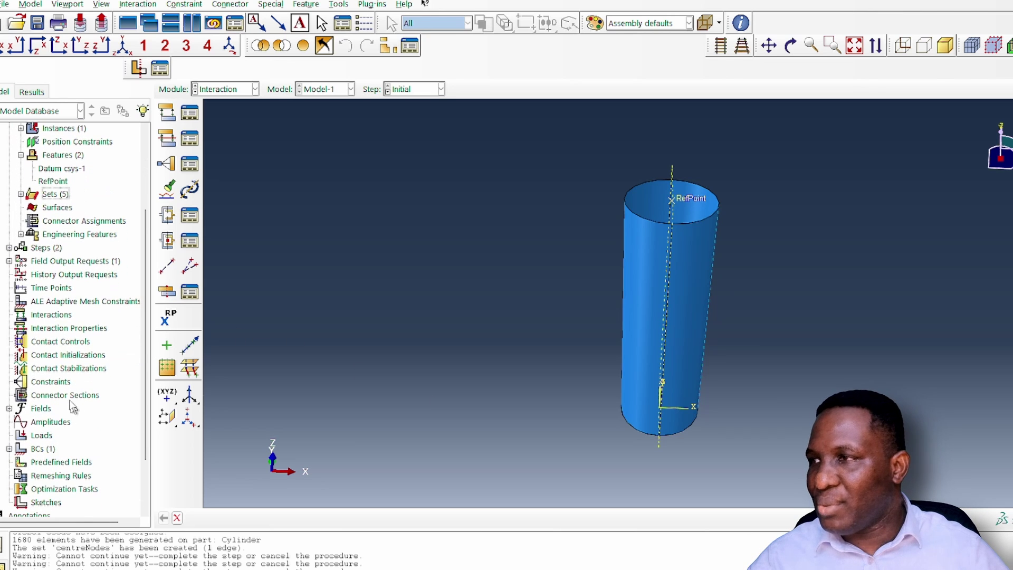
double_click(56, 382)
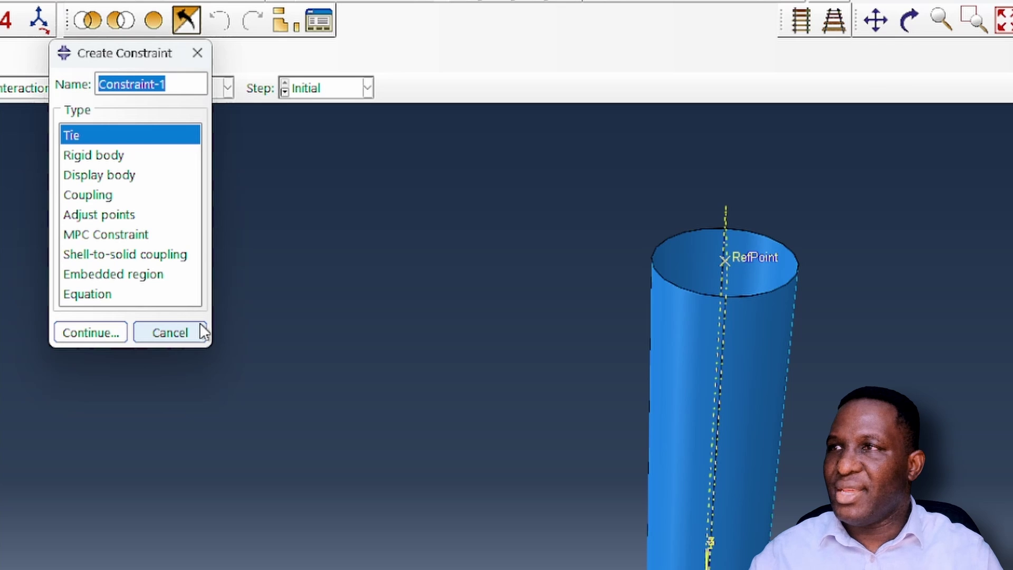
type("pinnedTop")
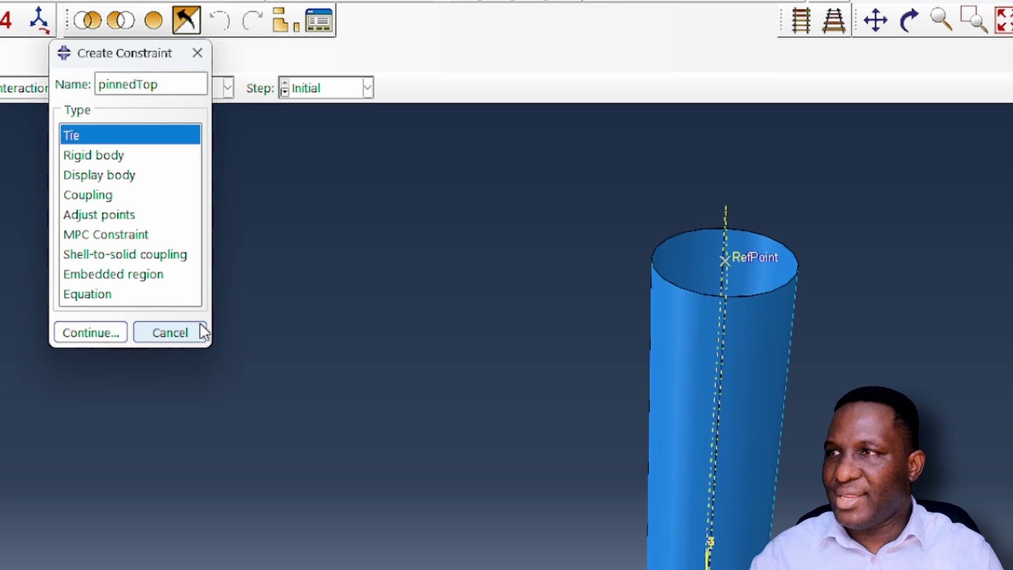
type("Edge")
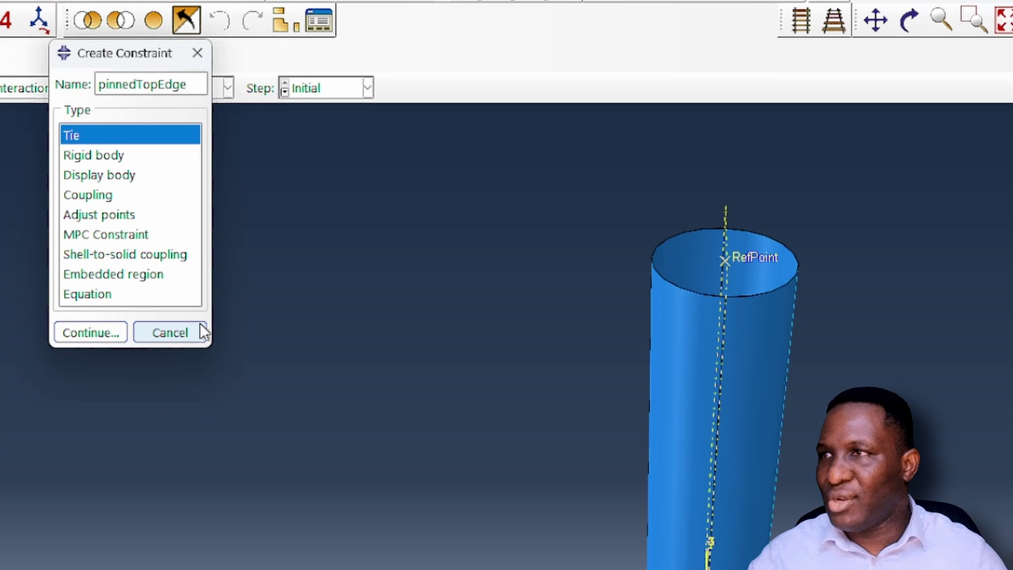
left_click(105, 158)
left_click(104, 333)
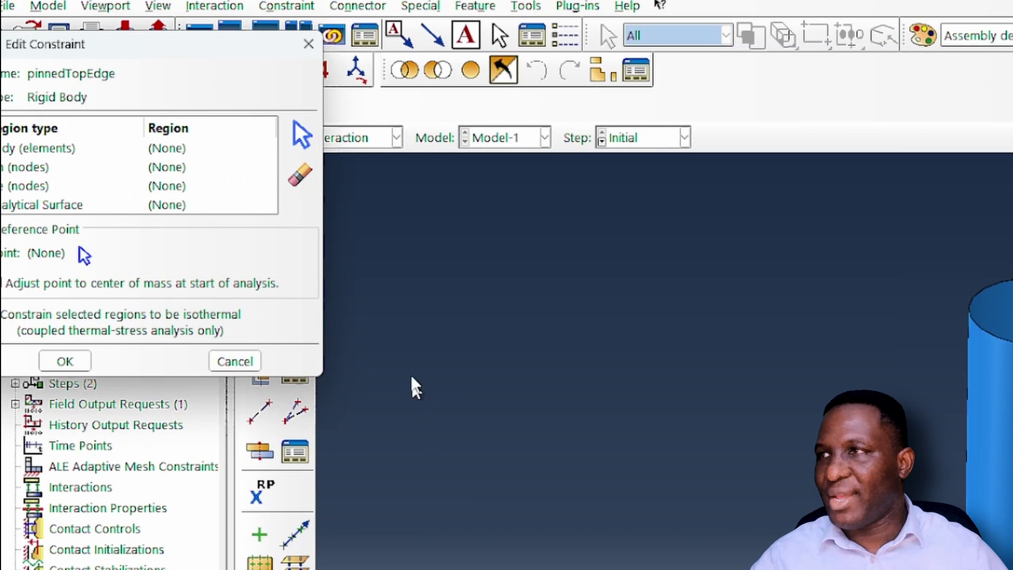
Assign the Cylinder-1.topEdge set as the Pin (nodes) region of the pinnedTopEdge constraint
left_click_drag(188, 50, 746, 260)
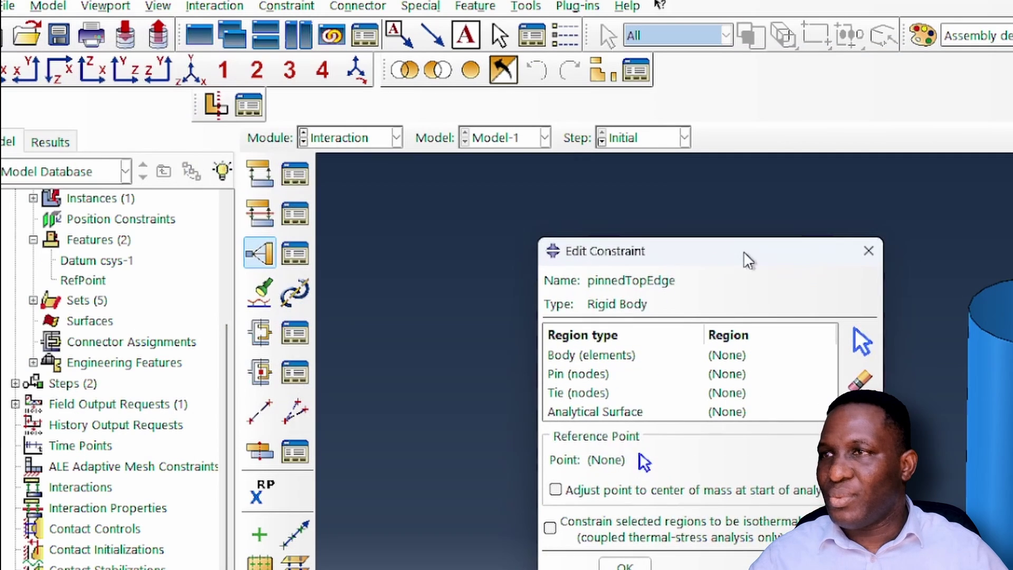
left_click(593, 373)
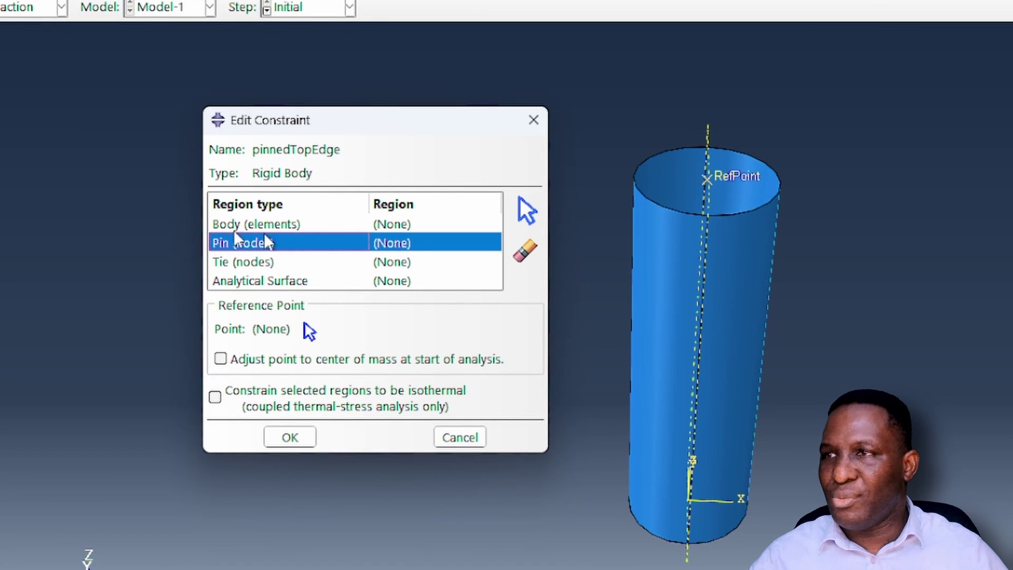
left_click(529, 209)
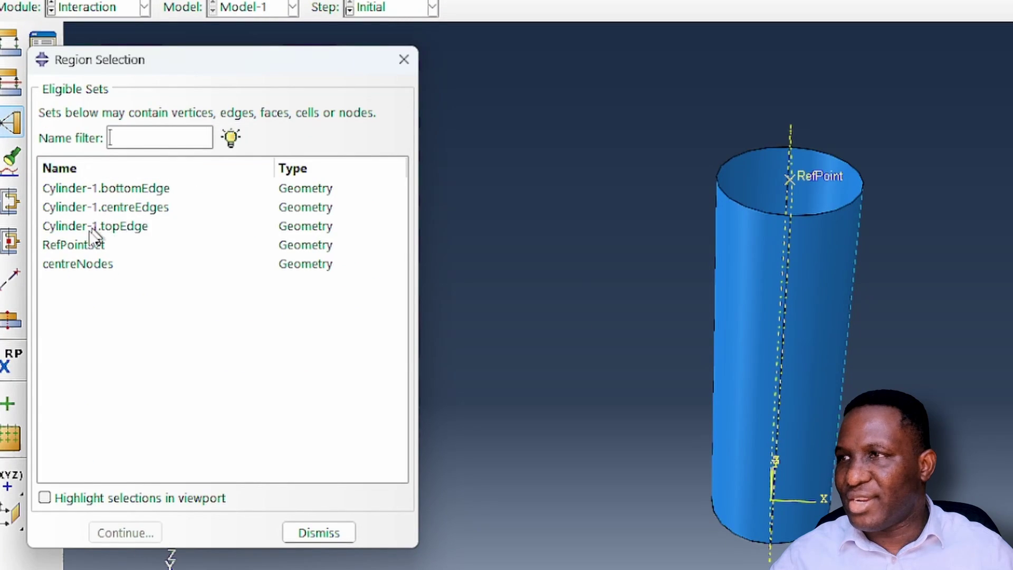
left_click(238, 228)
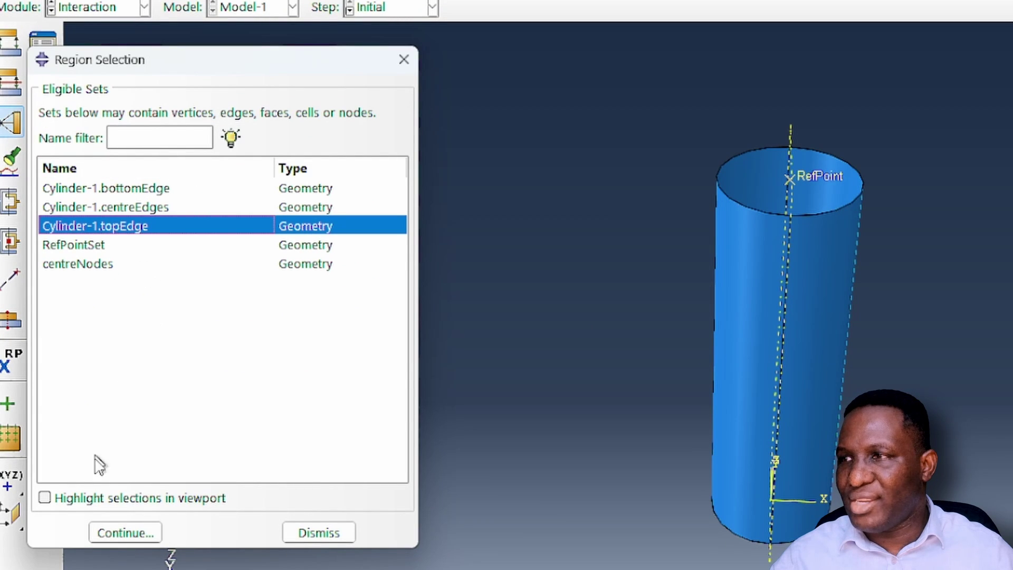
left_click(100, 499)
left_click(136, 539)
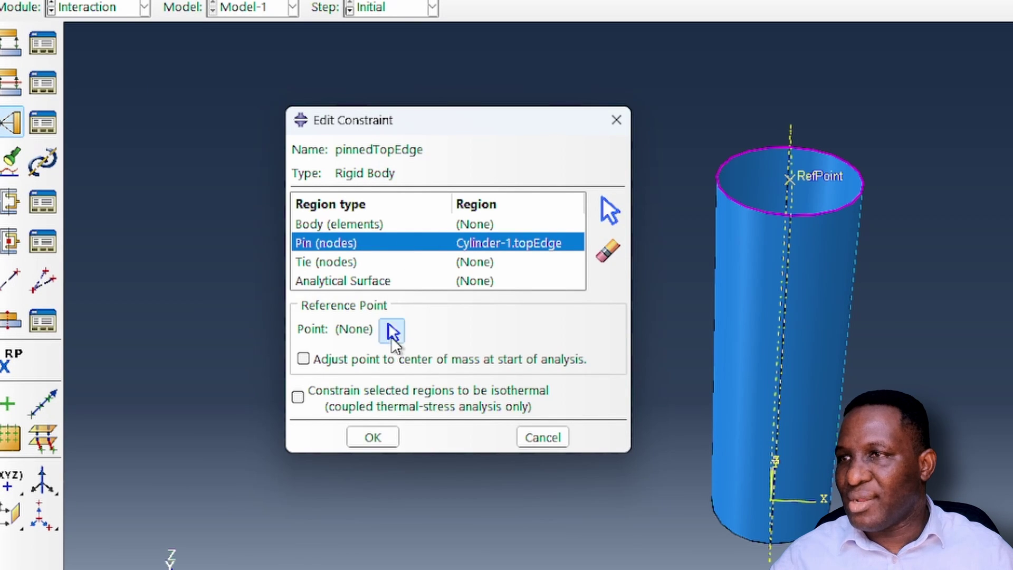
Use RefPointSet as the reference point of the pinnedTopEdge constraint and complete the constraint
left_click(391, 331)
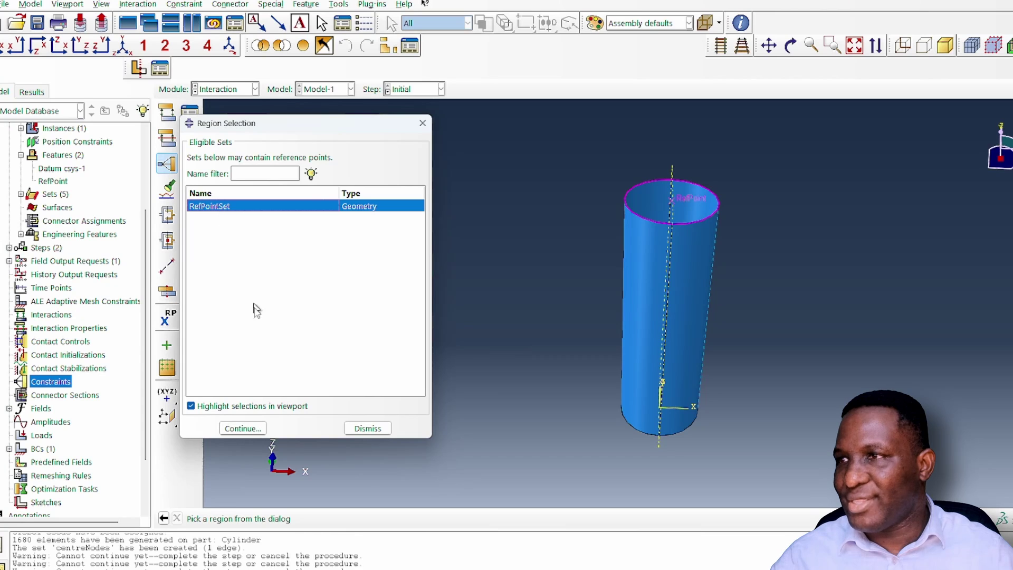
left_click(245, 429)
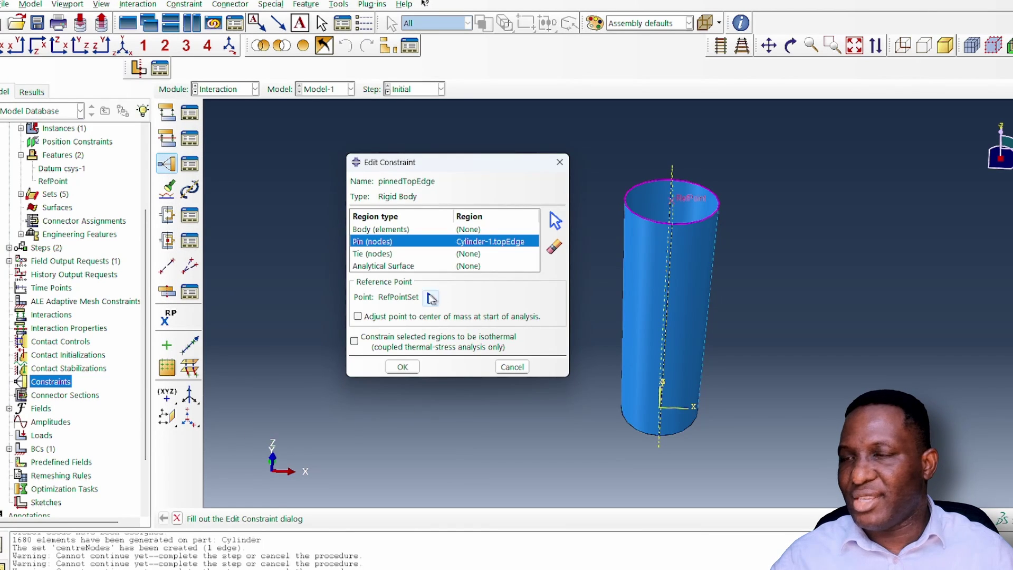
left_click(402, 366)
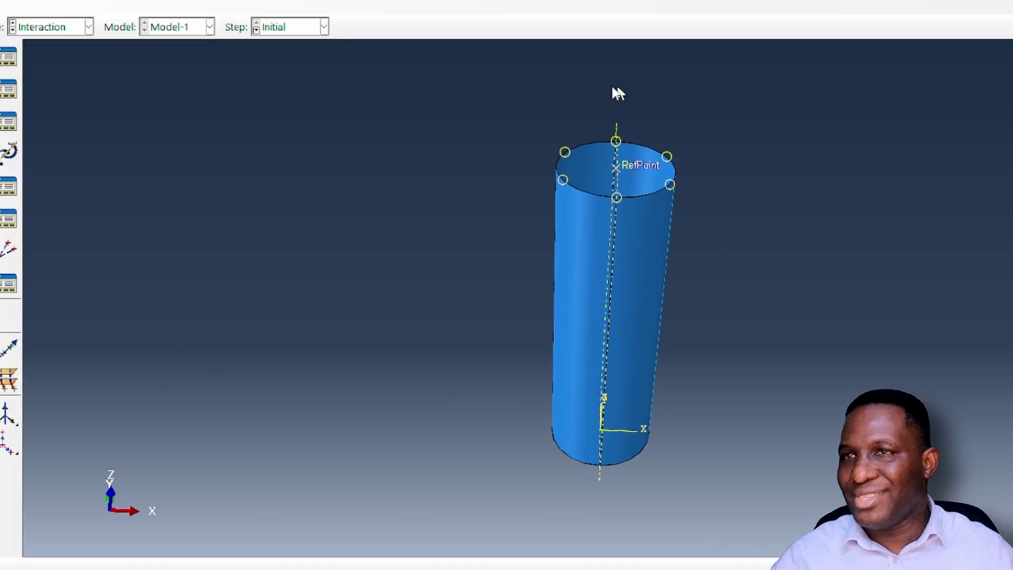
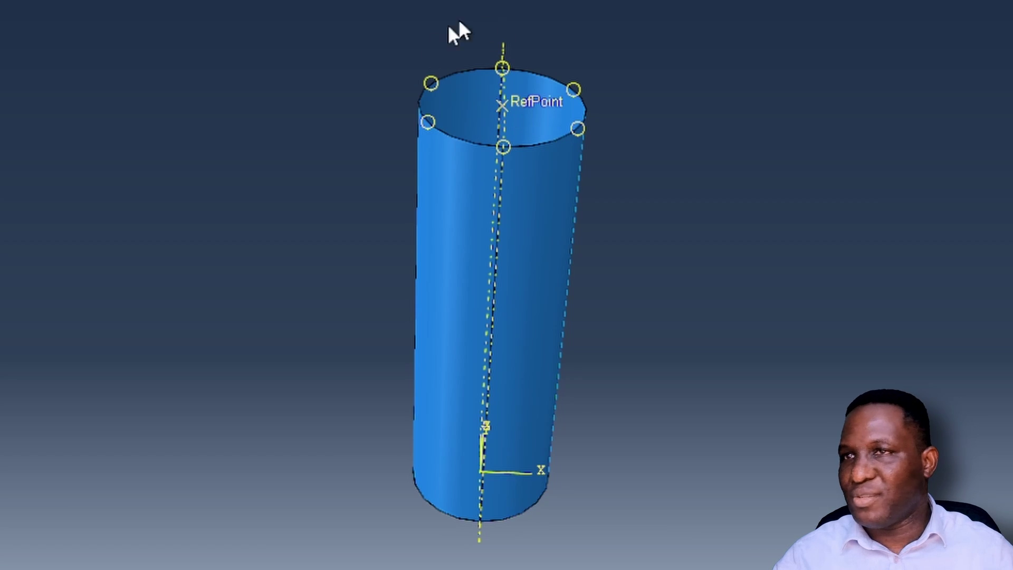
left_click(547, 168)
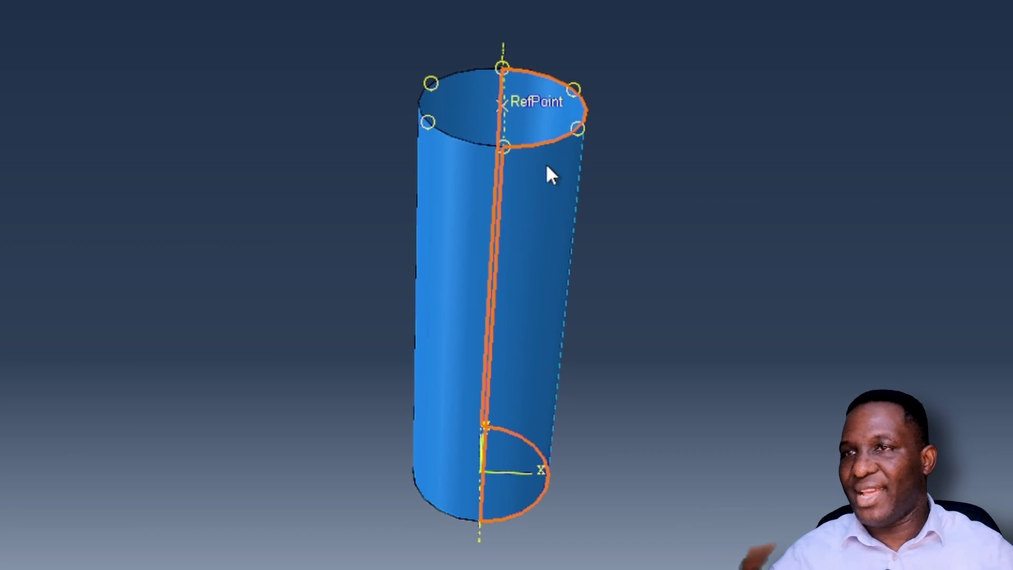
left_click(258, 217)
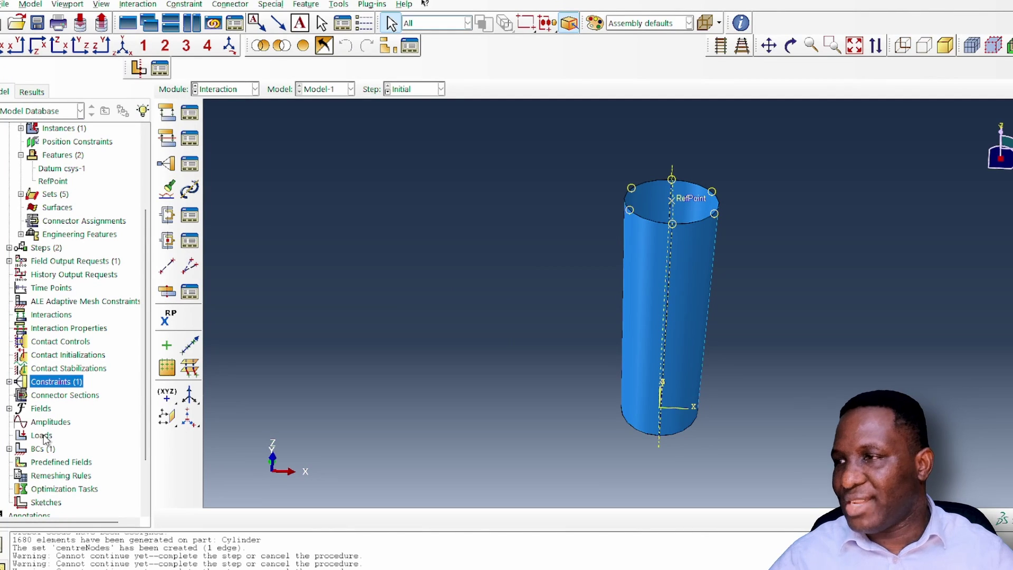
Create a concentrated force load named buckleForce in buckleStep, applied to the RefPointSet set
double_click(42, 435)
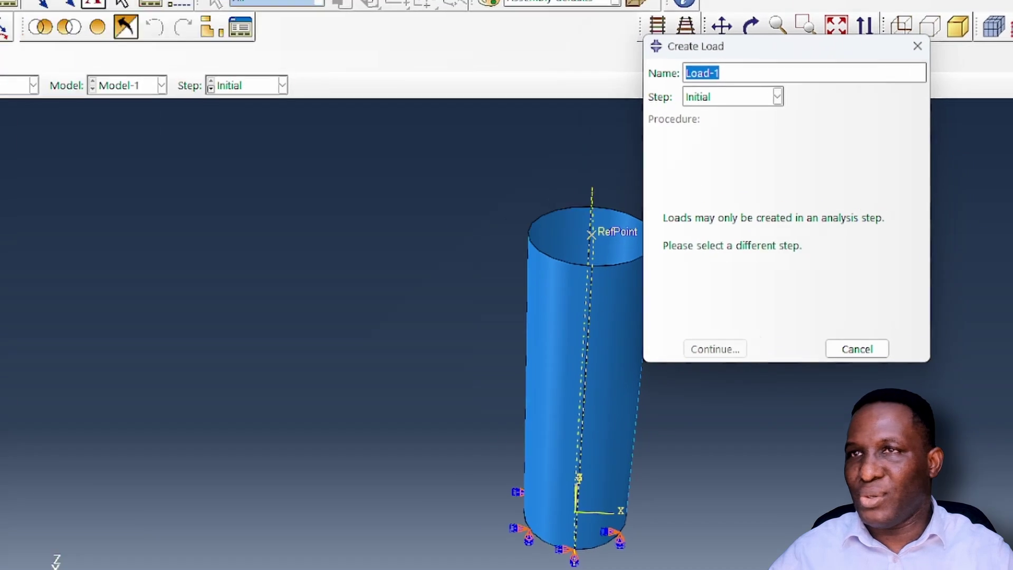
type("con")
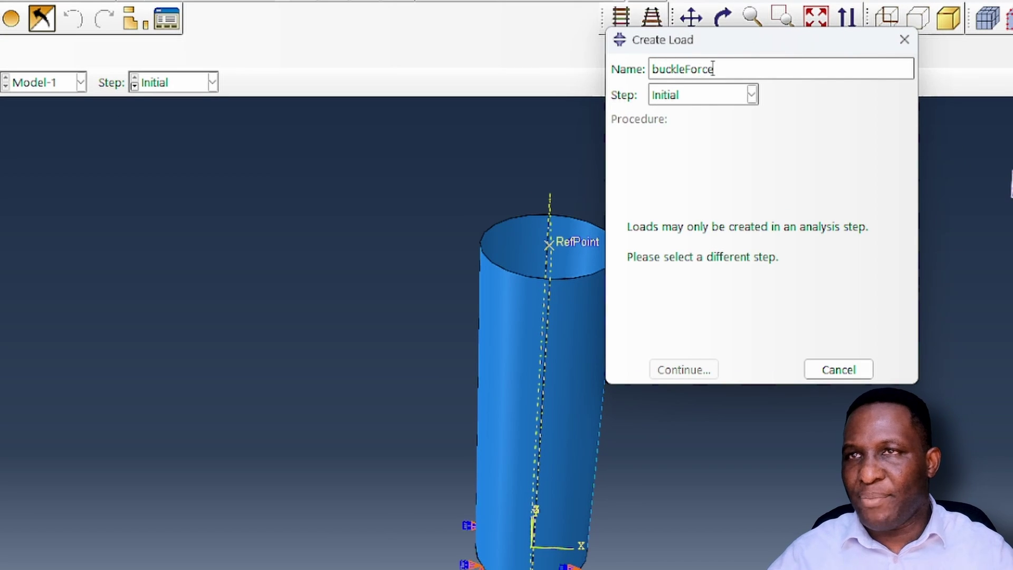
left_click(691, 100)
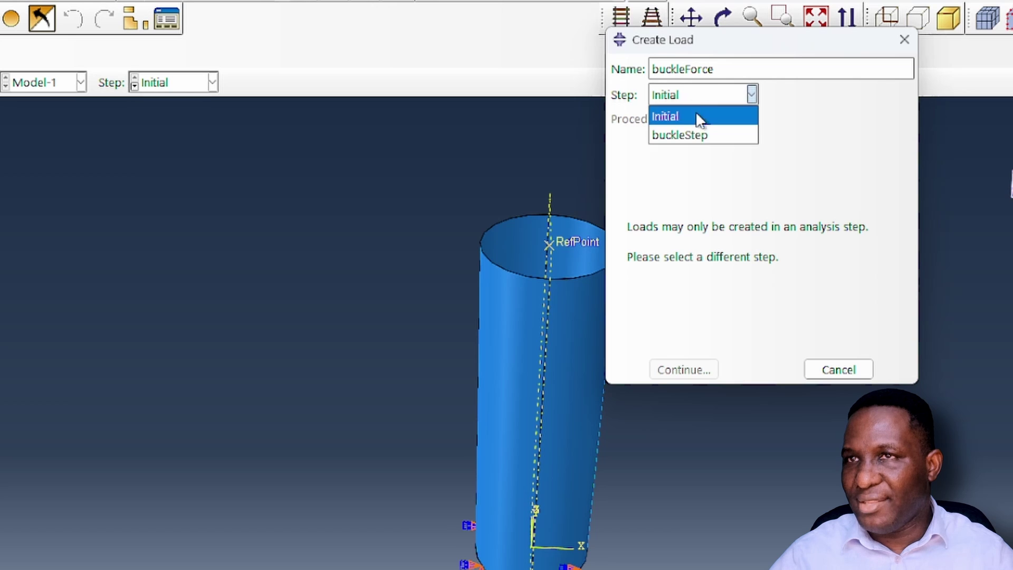
left_click(701, 135)
left_click(685, 370)
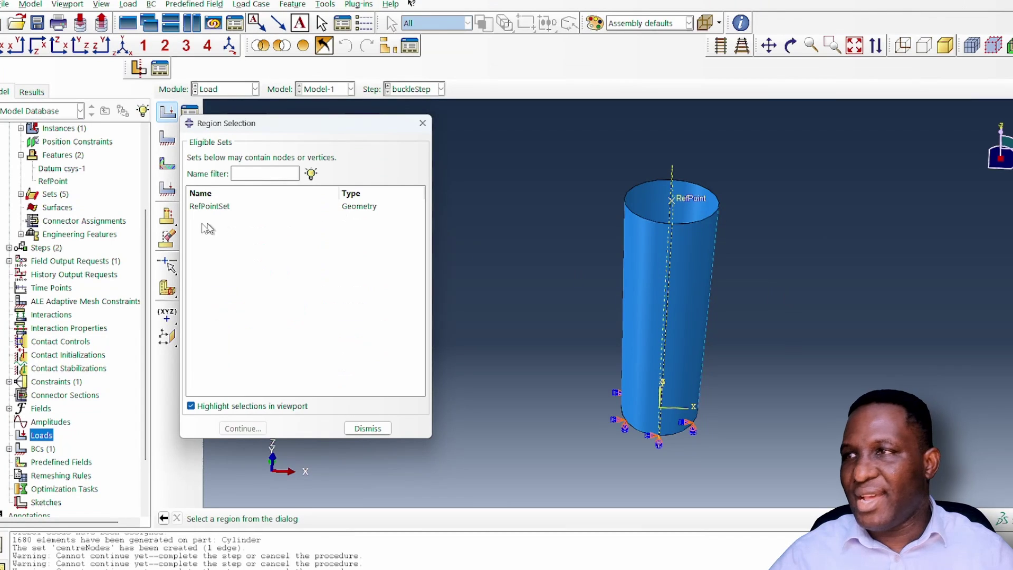
left_click(213, 207)
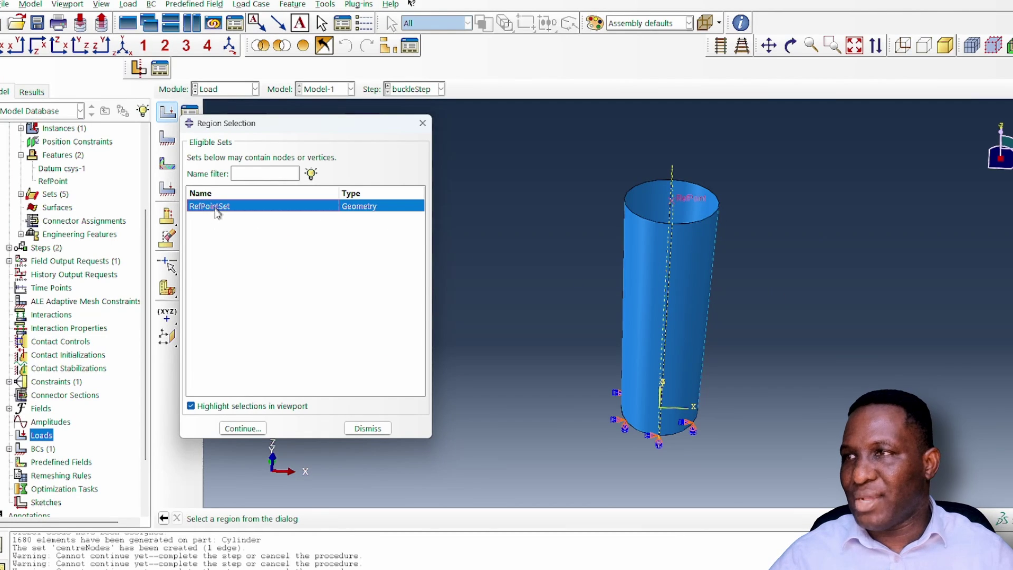
left_click(242, 428)
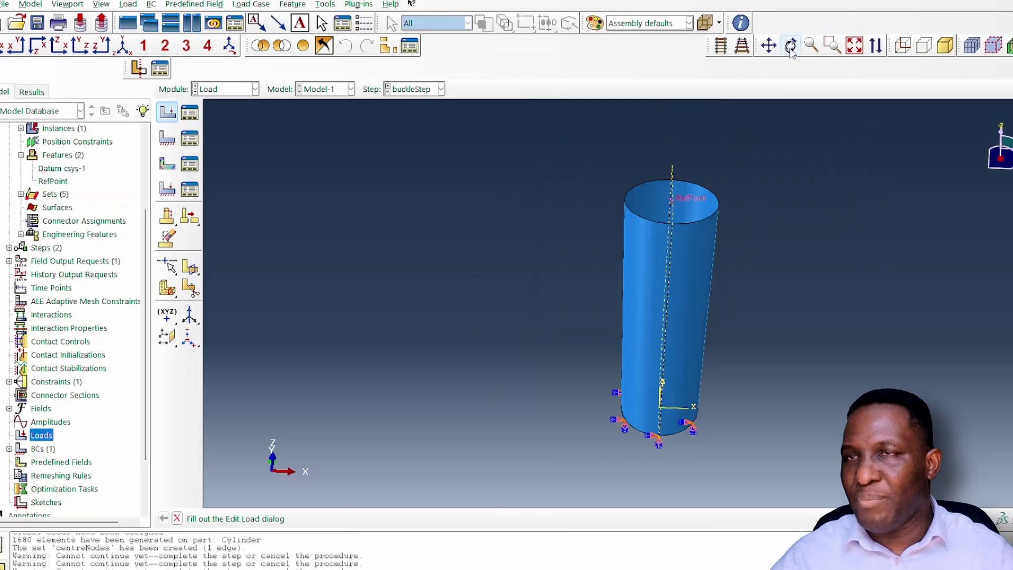
Set CF3 of the buckleForce load to -1 and complete the load
left_click(789, 45)
left_click_drag(294, 407, 231, 385)
left_click_drag(723, 284, 644, 233)
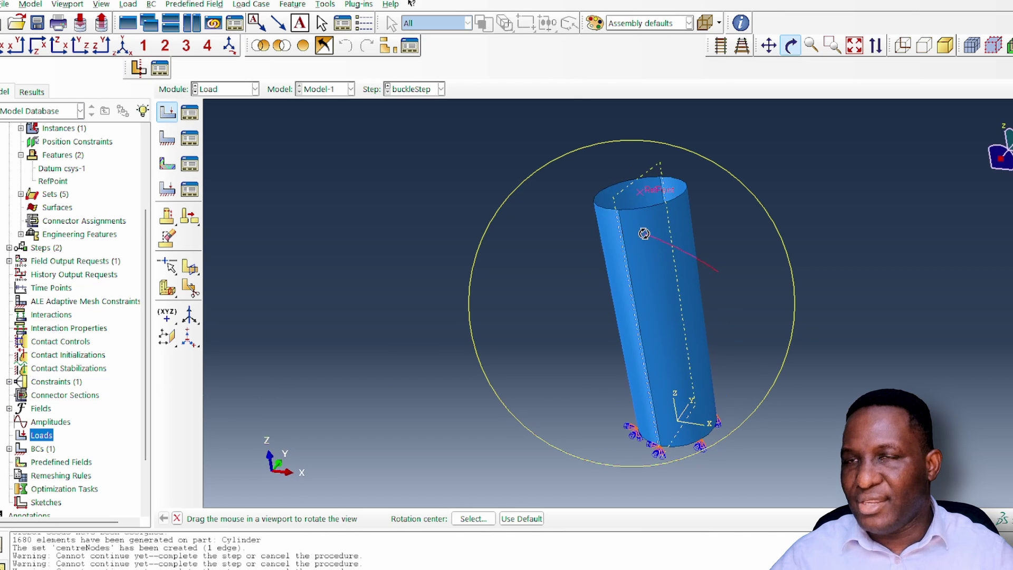
right_click(991, 326)
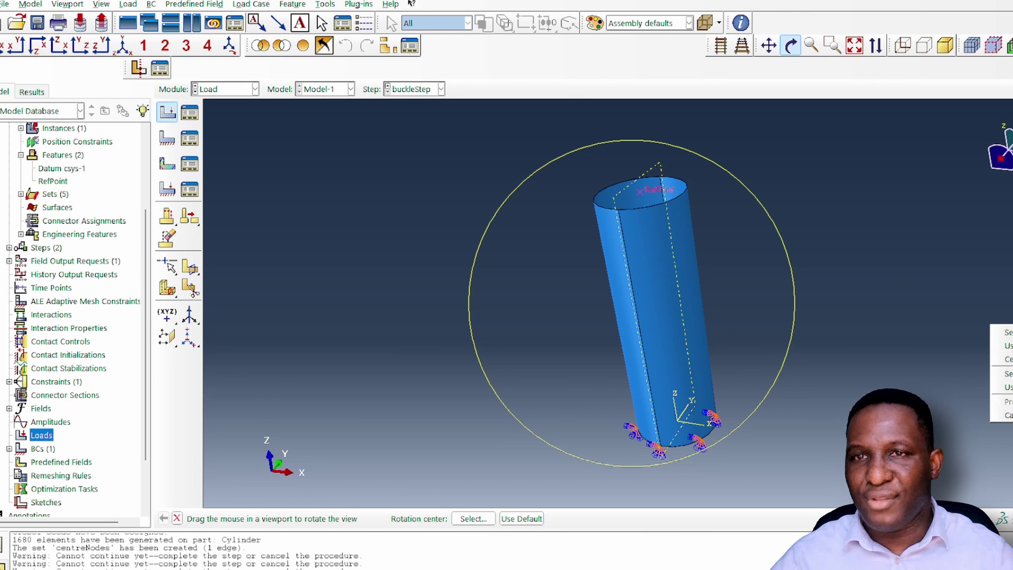
left_click(1003, 409)
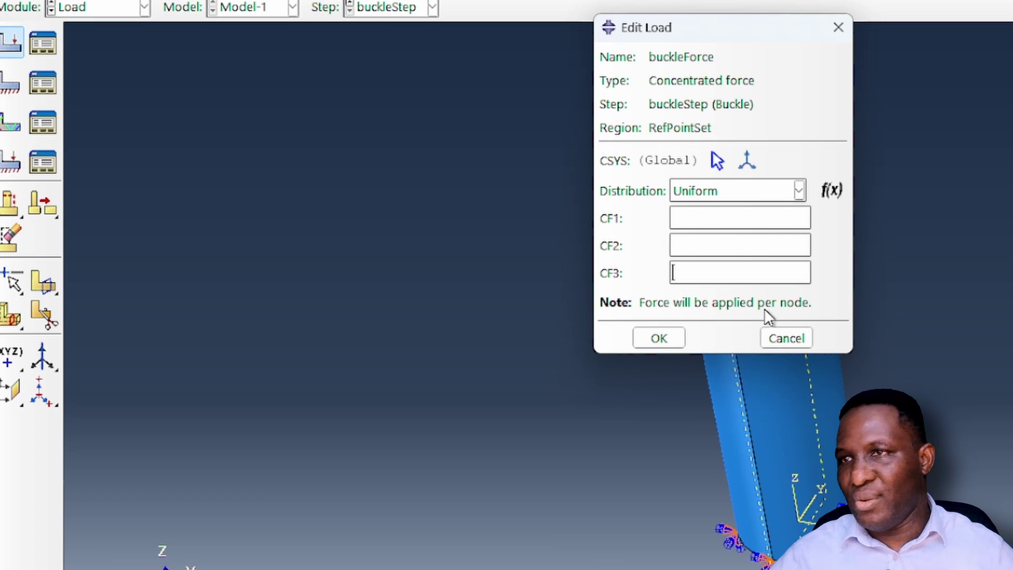
type("-1")
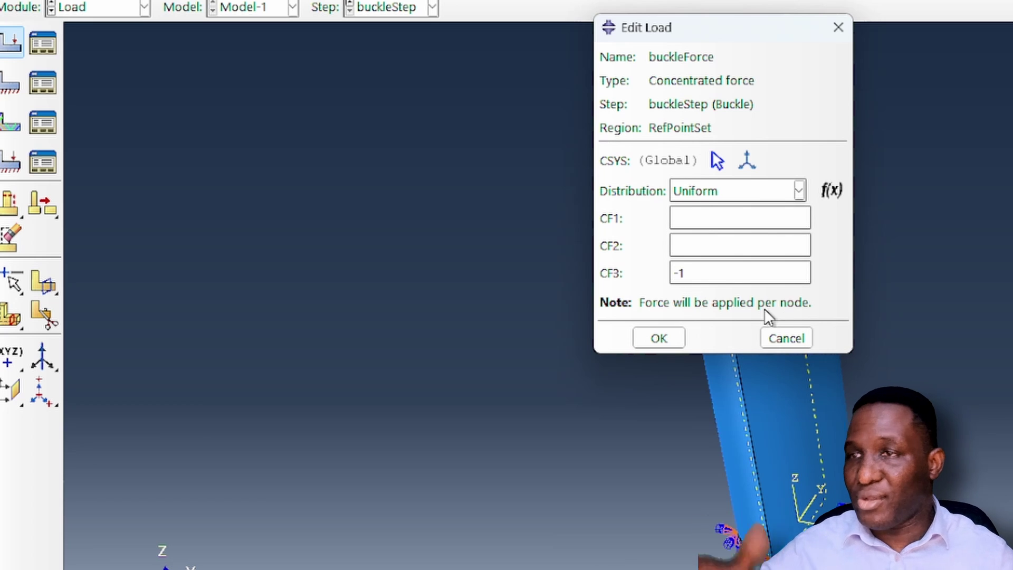
left_click(658, 341)
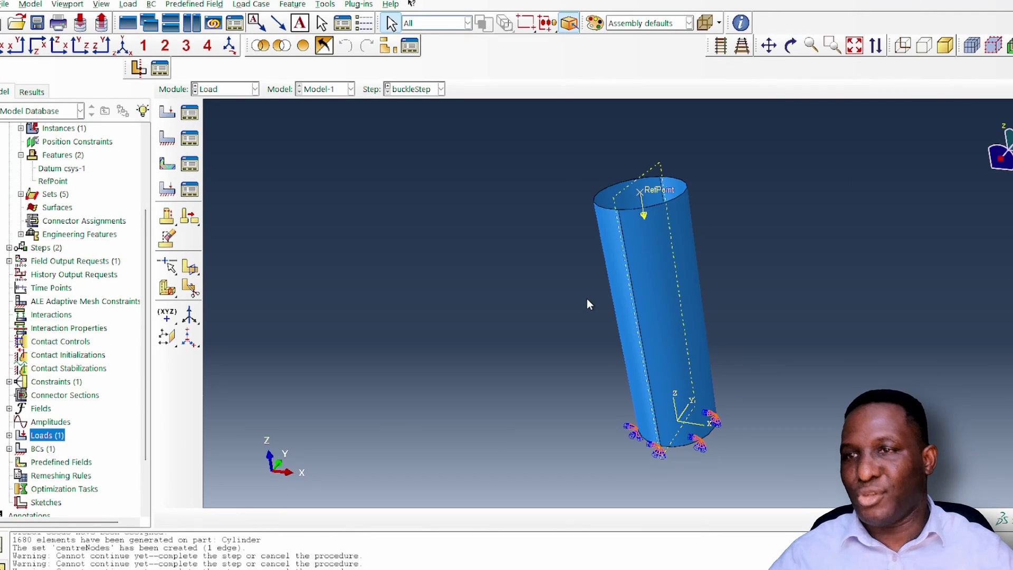
left_click(789, 45)
left_click_drag(654, 180, 629, 167)
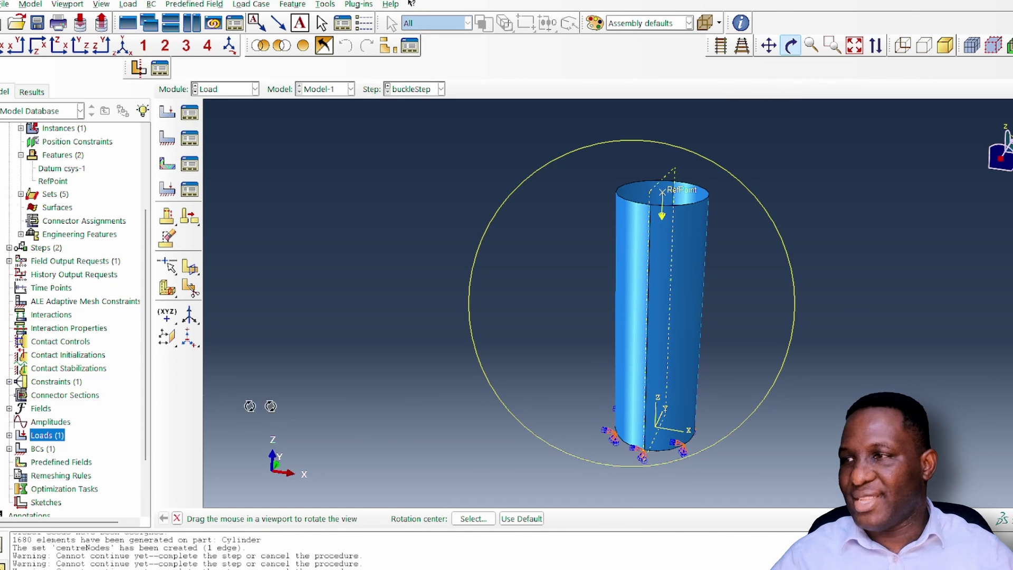
right_click(449, 366)
left_click(490, 454)
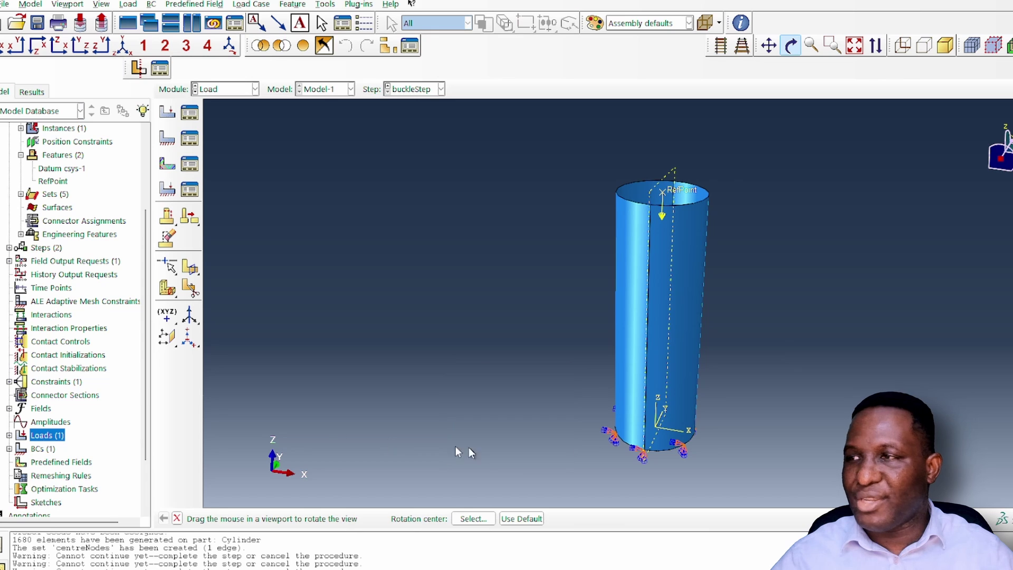
Create an analysis job named Job_BuckleLoading_Axially for Model-1 and submit it
scroll(50, 417, "down", 3)
left_click(32, 470)
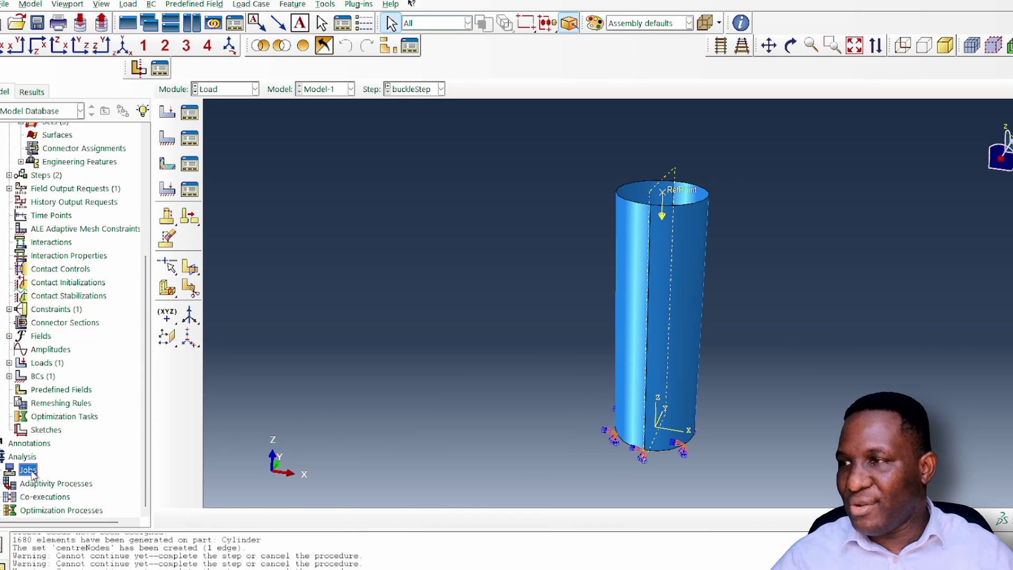
double_click(66, 474)
type("Job_BuckleLoading_Axially")
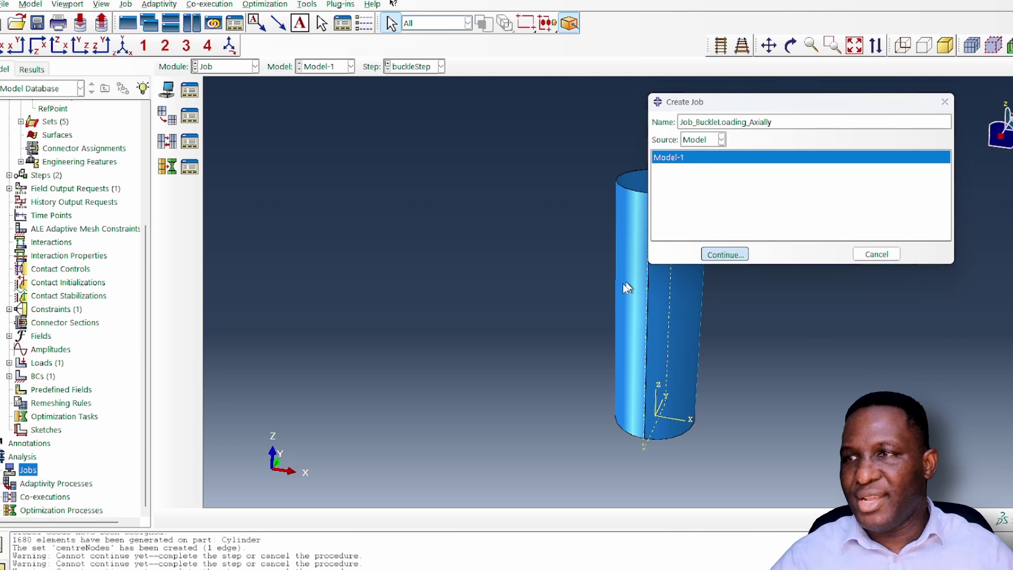
key("Return")
left_click(372, 368)
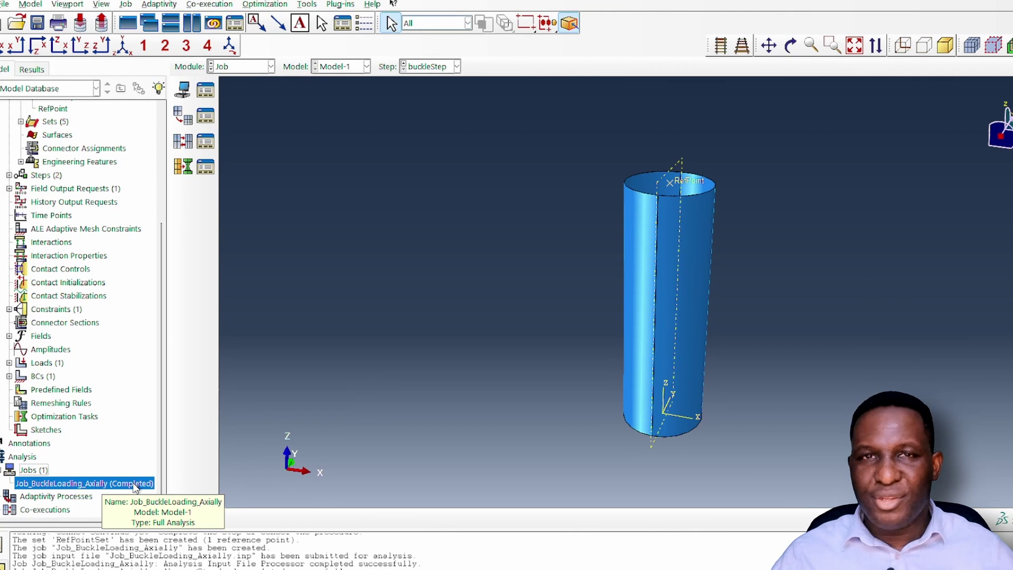
Open the results of the Job_BuckleLoading_Axially job and advance through the frames of buckleStep
right_click(136, 487)
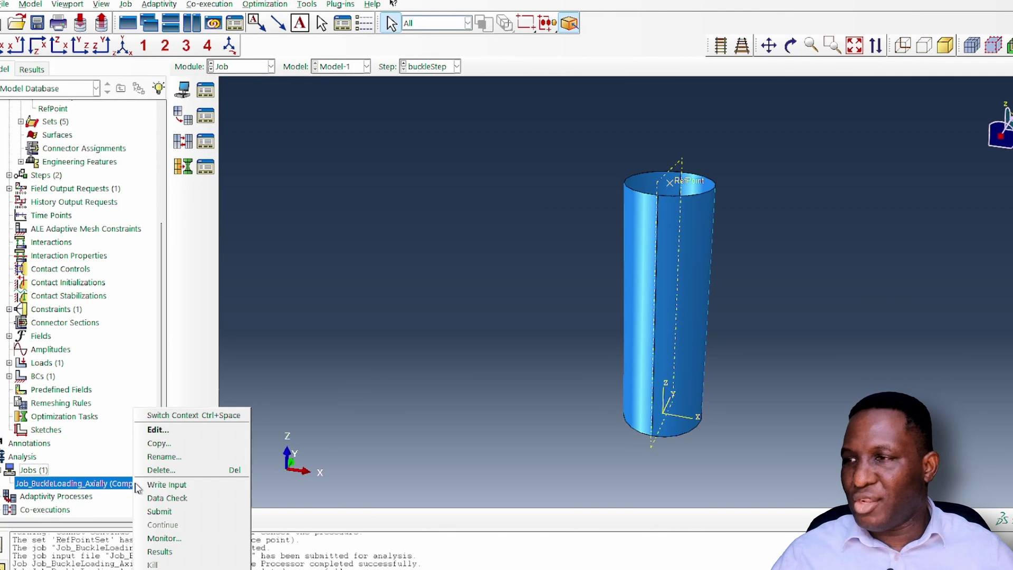
left_click(160, 551)
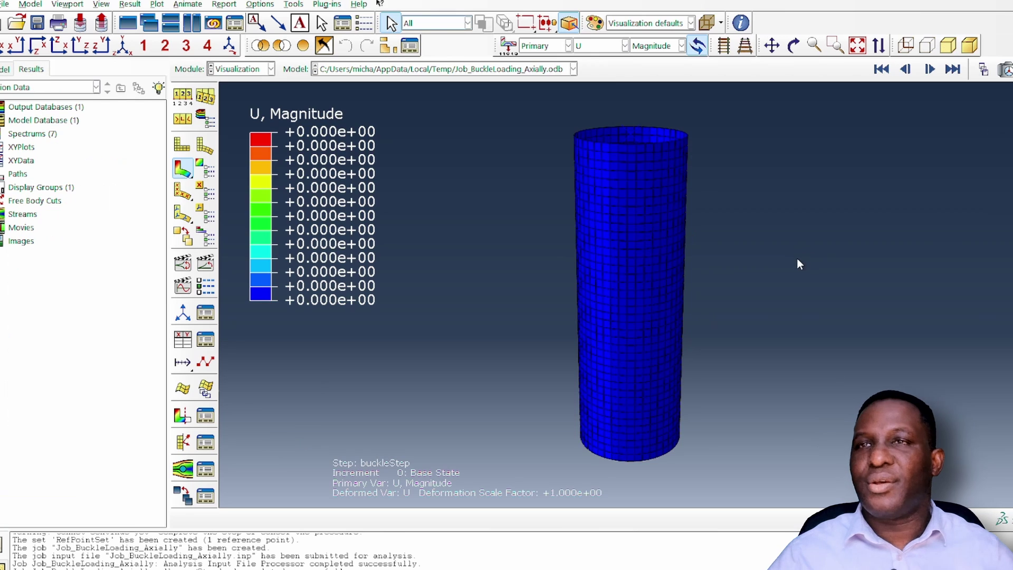
left_click(929, 70)
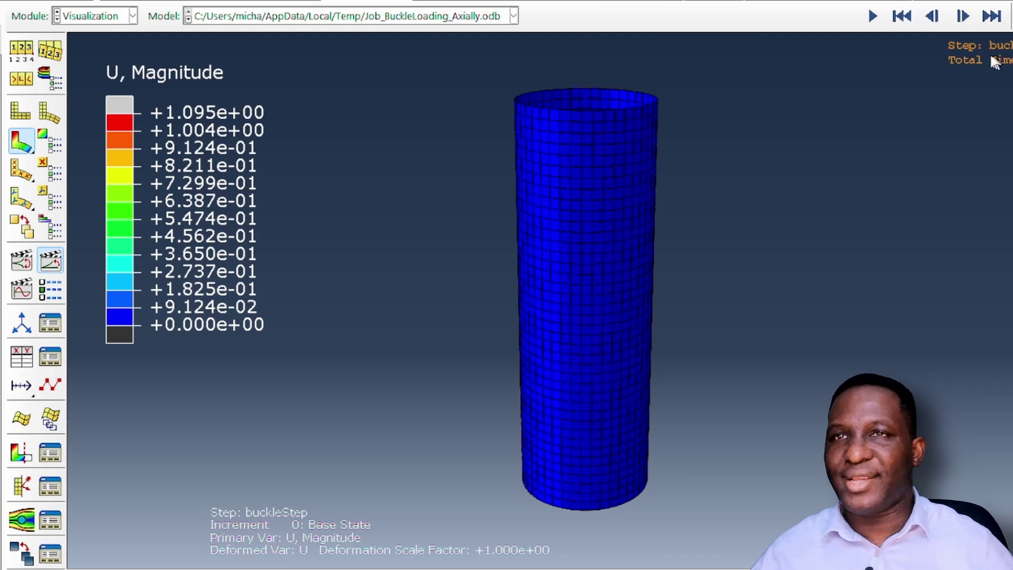
Advance through the buckleStep frames from buckling mode 1 to mode 10 to examine each mode shape and eigenvalue
left_click(961, 17)
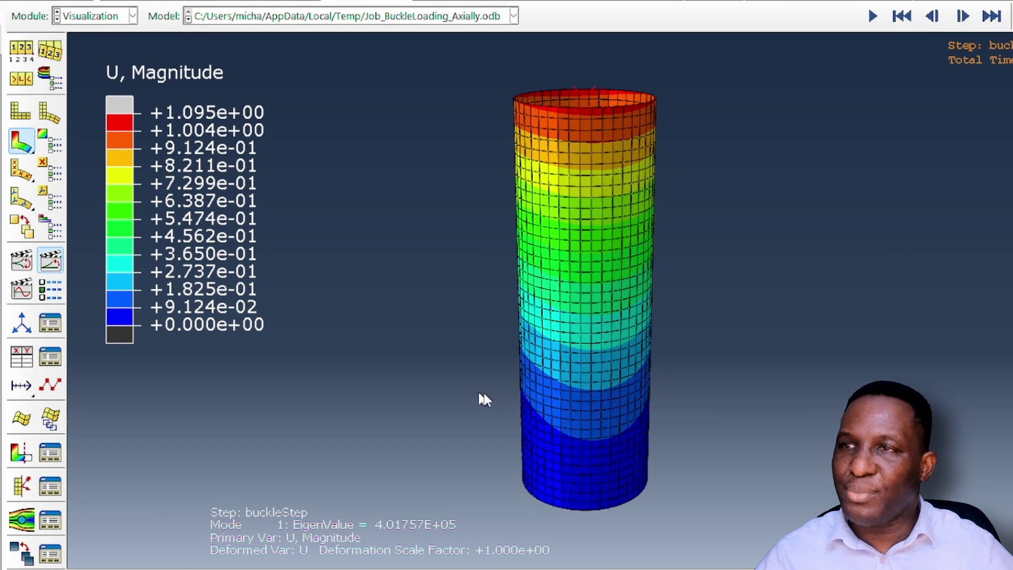
left_click(961, 15)
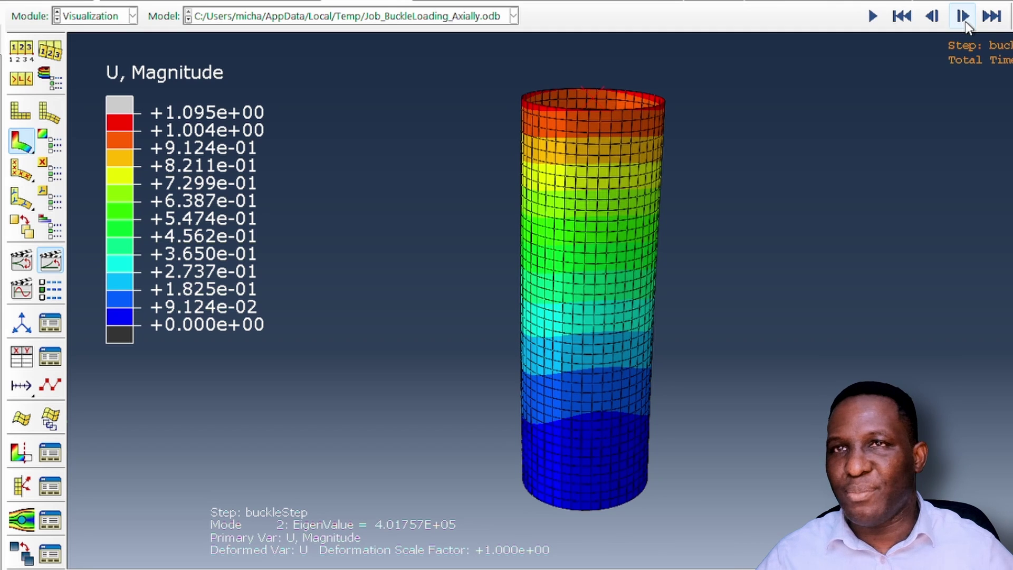
left_click(963, 17)
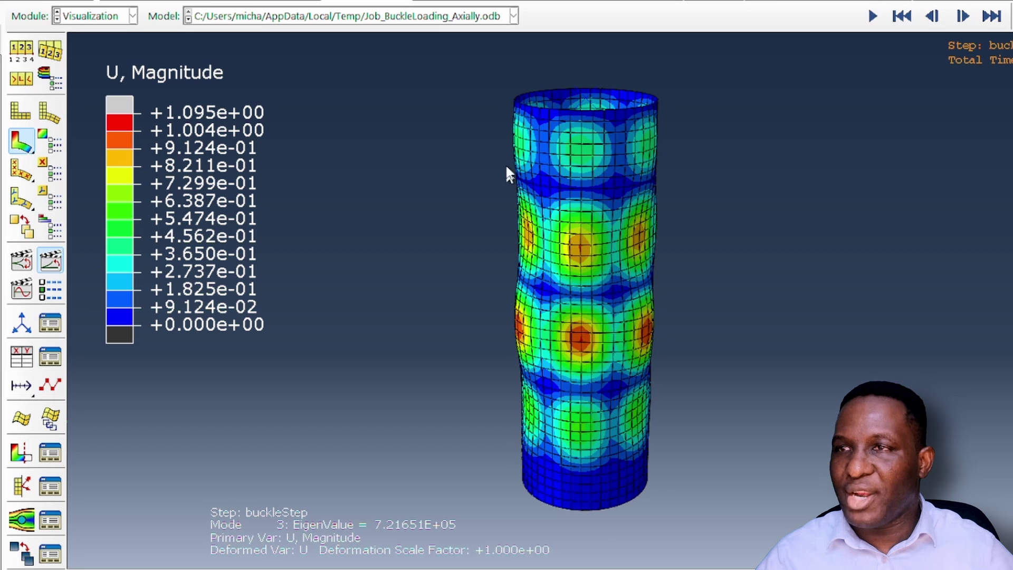
left_click(961, 17)
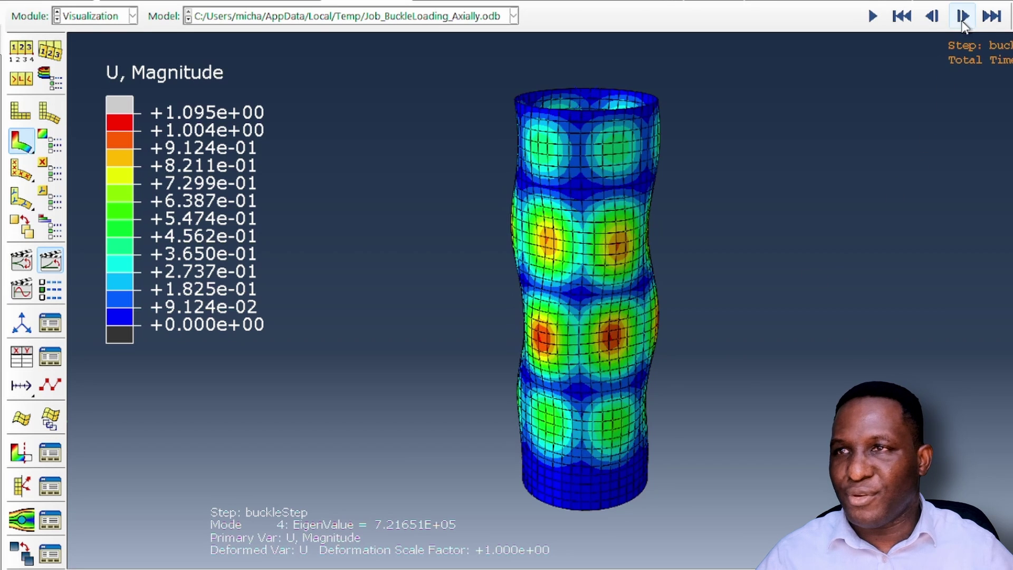
left_click(963, 17)
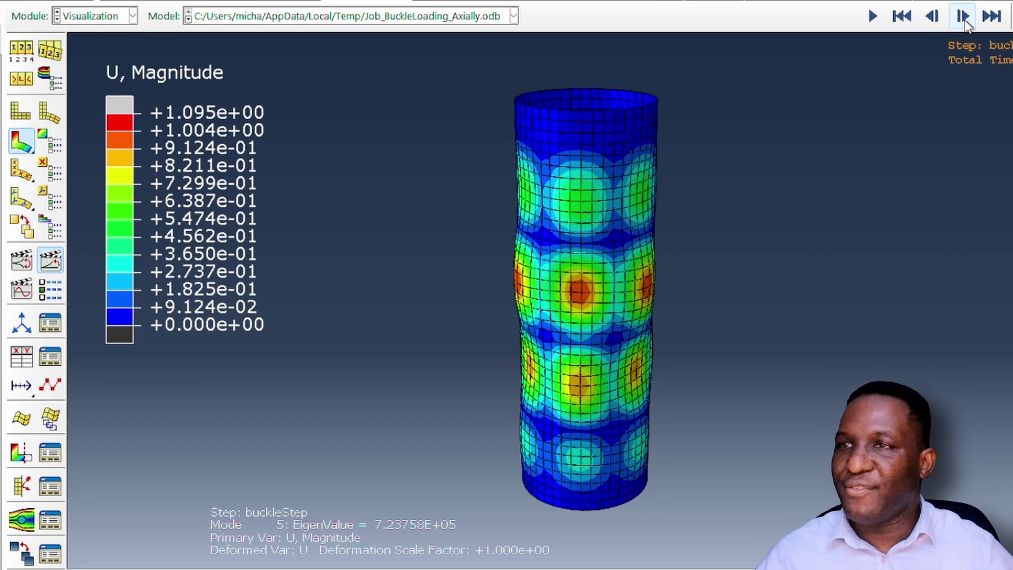
left_click(963, 17)
left_click(963, 16)
left_click(963, 17)
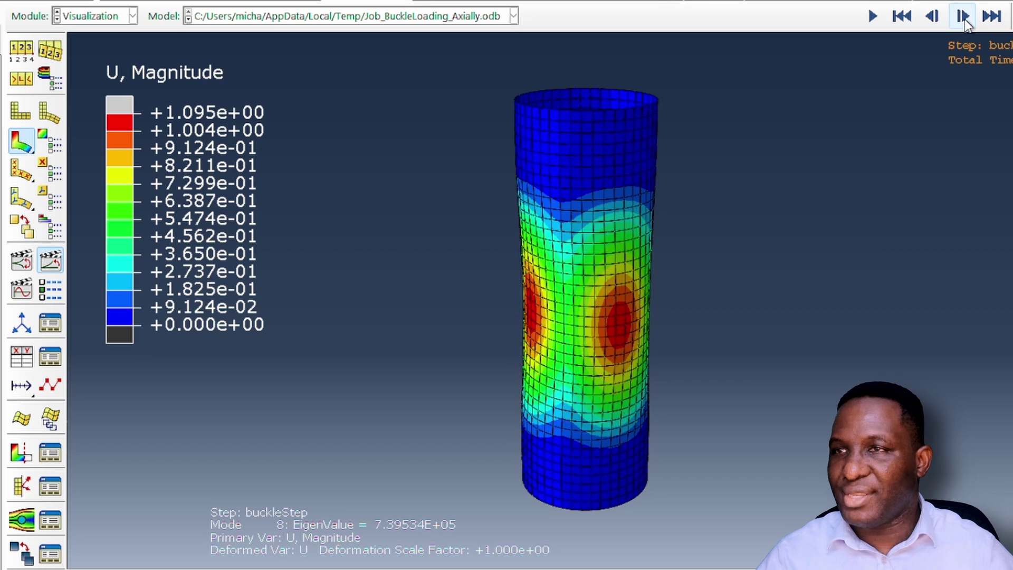
left_click(963, 17)
left_click(963, 17)
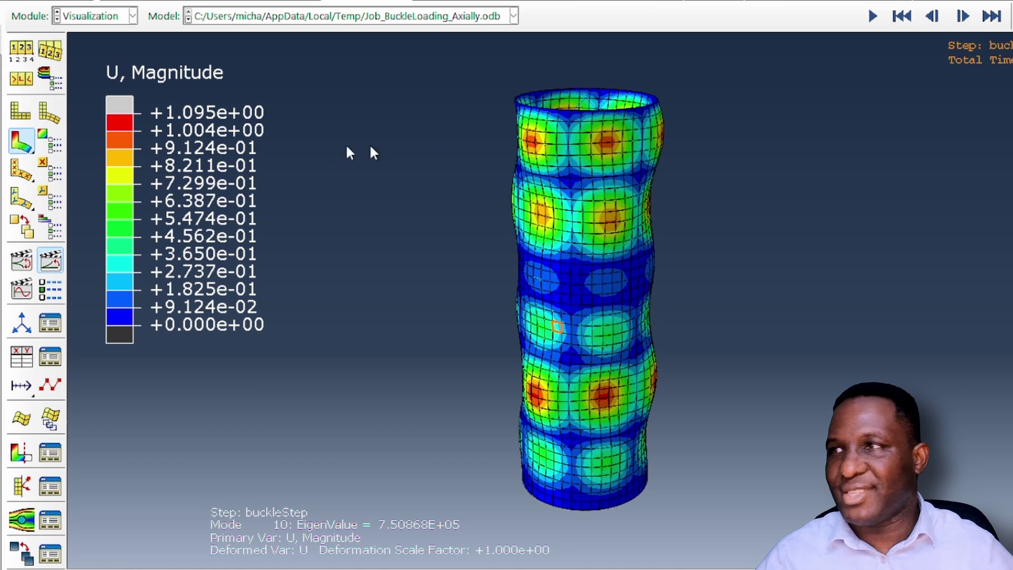
Restart the time history animation of the buckling modes and set a uniform deformation scale factor of 2
left_click(50, 261)
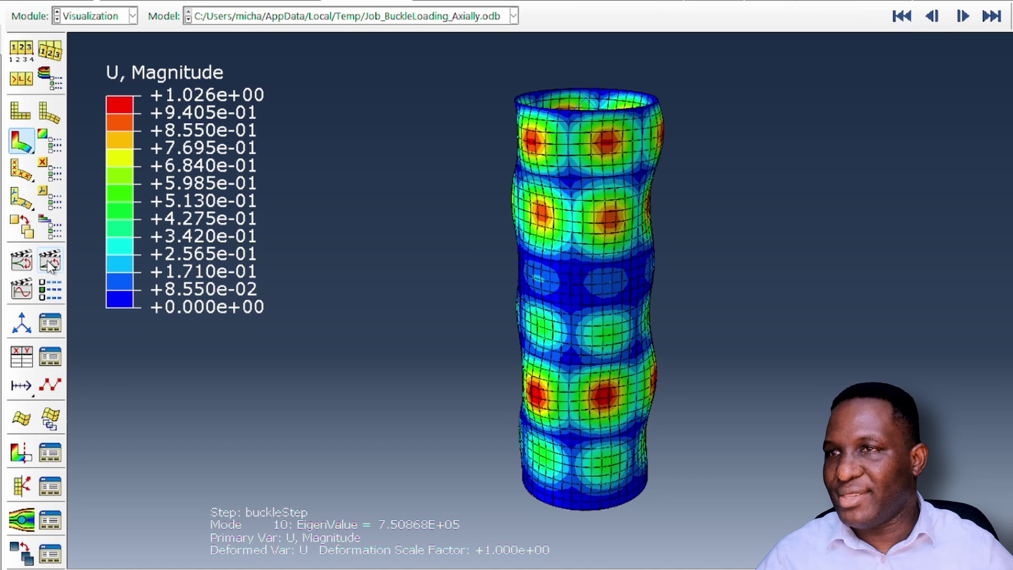
left_click(49, 262)
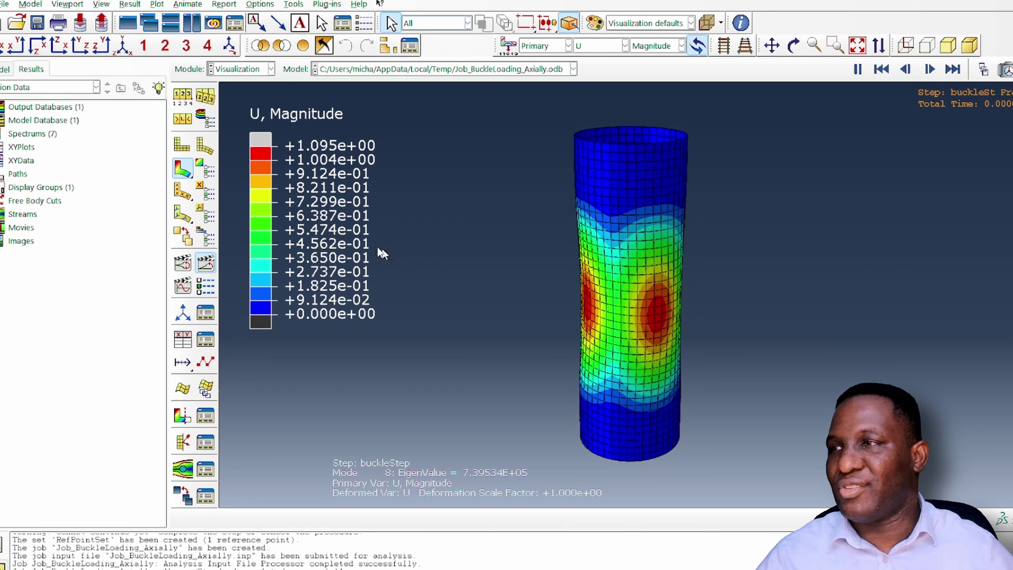
left_click(182, 95)
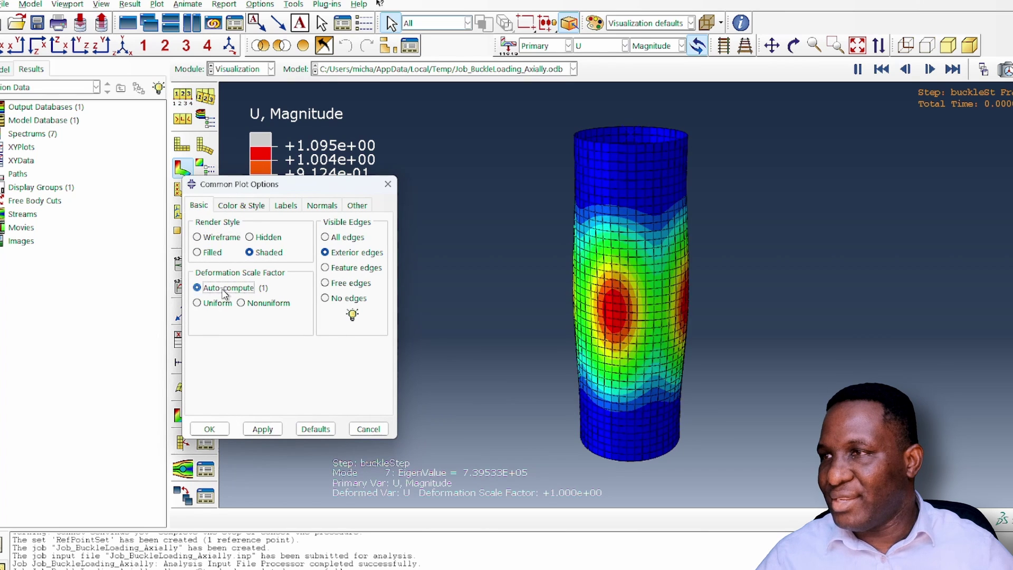
left_click(217, 303)
double_click(227, 321)
type("2")
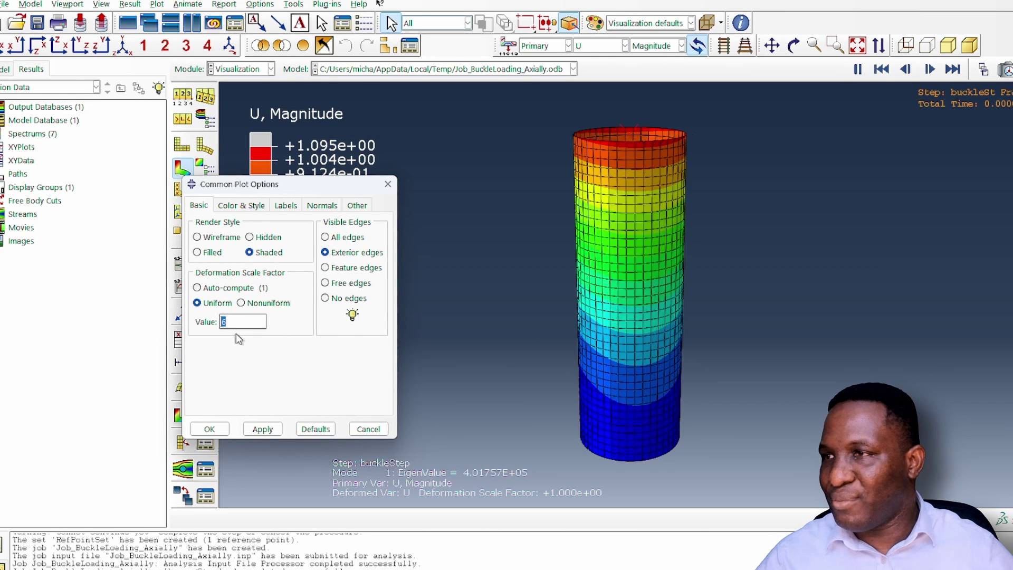
left_click(208, 428)
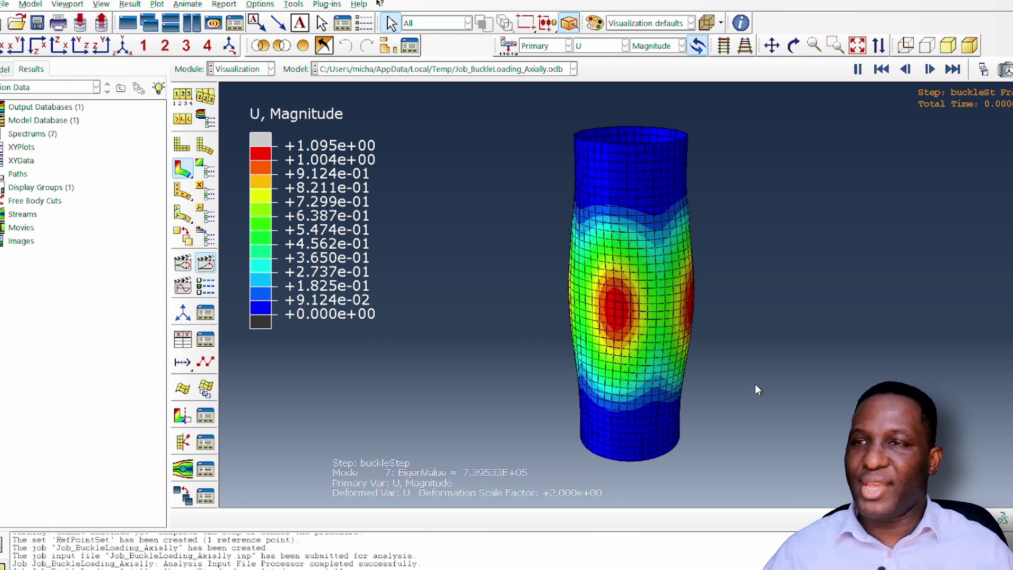
Create a node list path named centreNodesPath
left_click(793, 45)
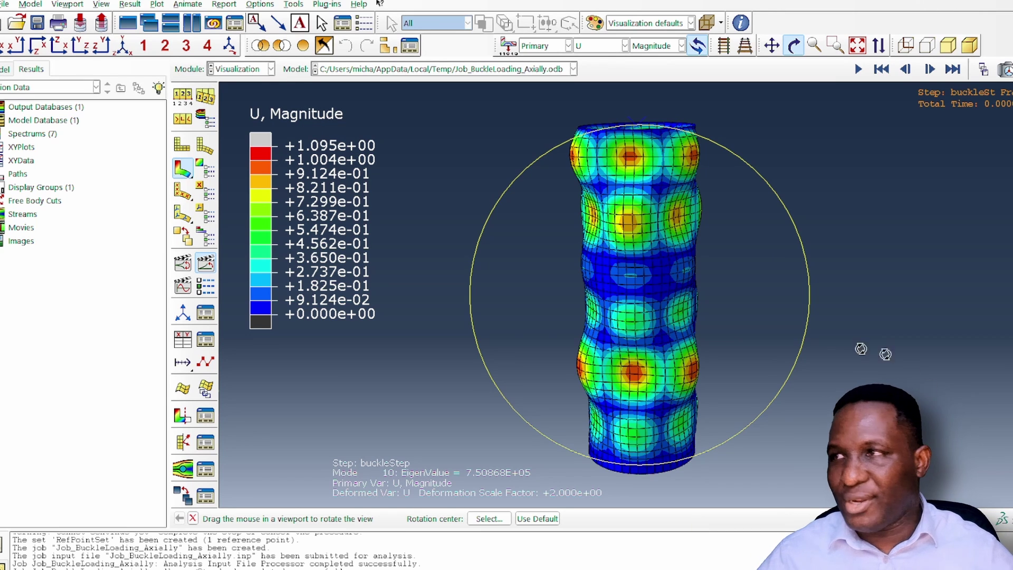
left_click(17, 176)
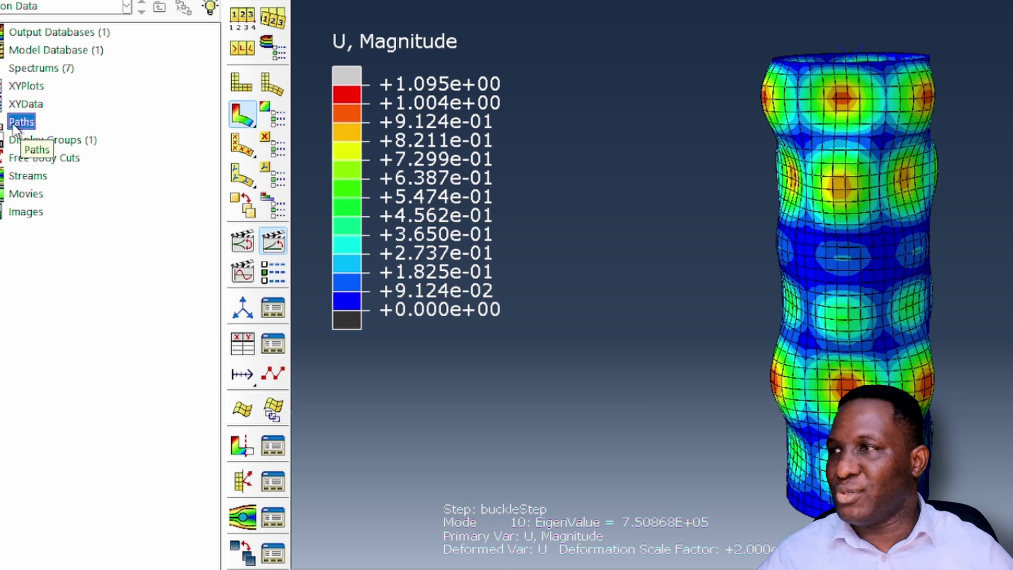
right_click(20, 123)
left_click(57, 152)
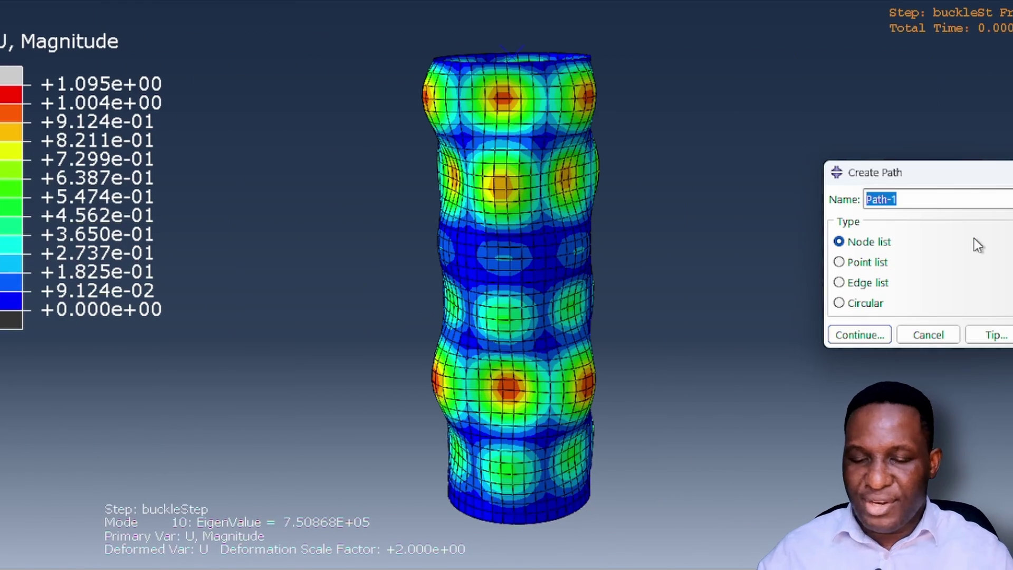
type("noda")
key("BackSpace")
key("BackSpace")
key("BackSpace")
key("BackSpace")
type("centreNodesPart")
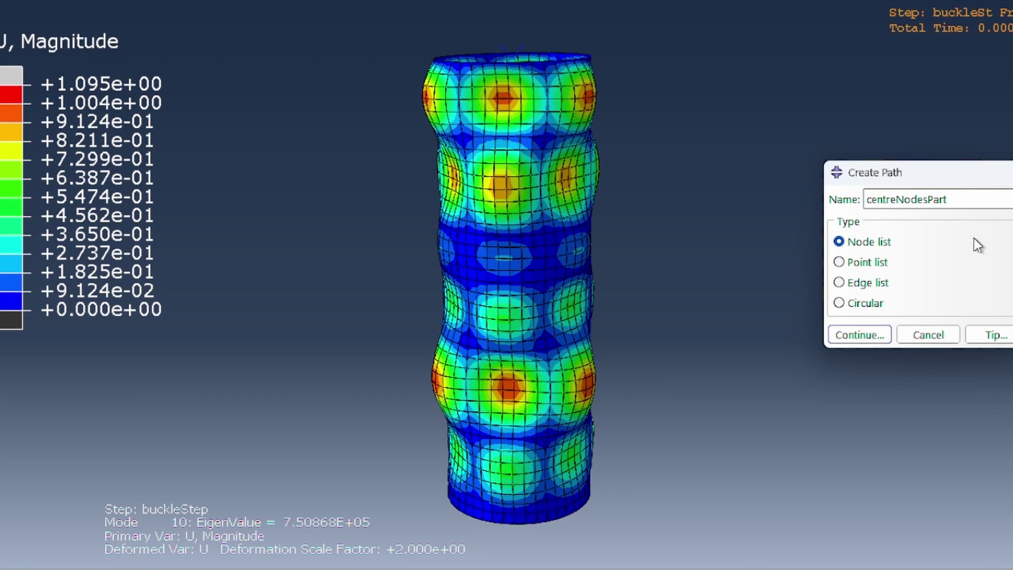
key("BackSpace")
type("th")
left_click(857, 336)
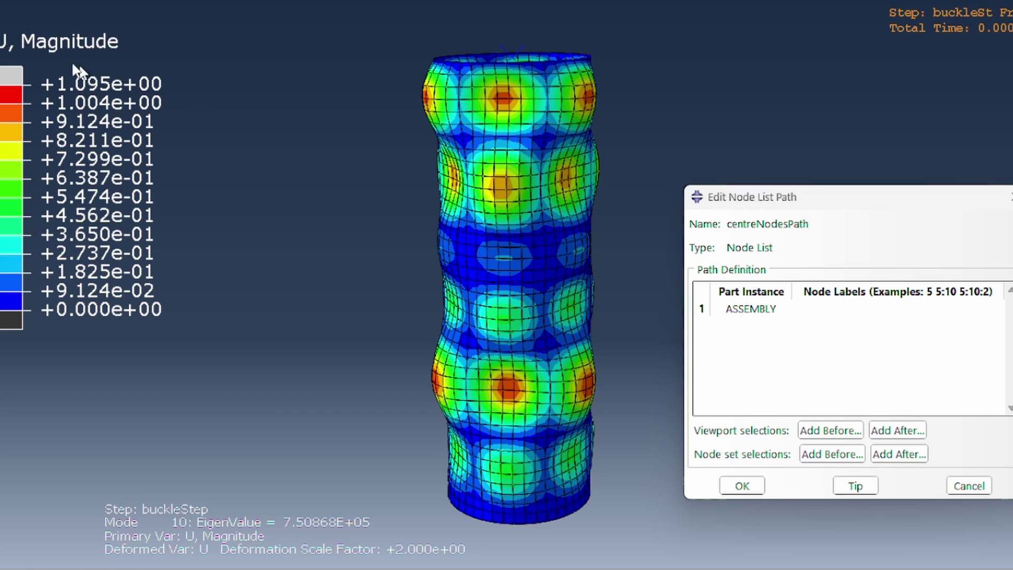
Define centreNodesPath from the CENTRENODES node set and complete the path
left_click(832, 454)
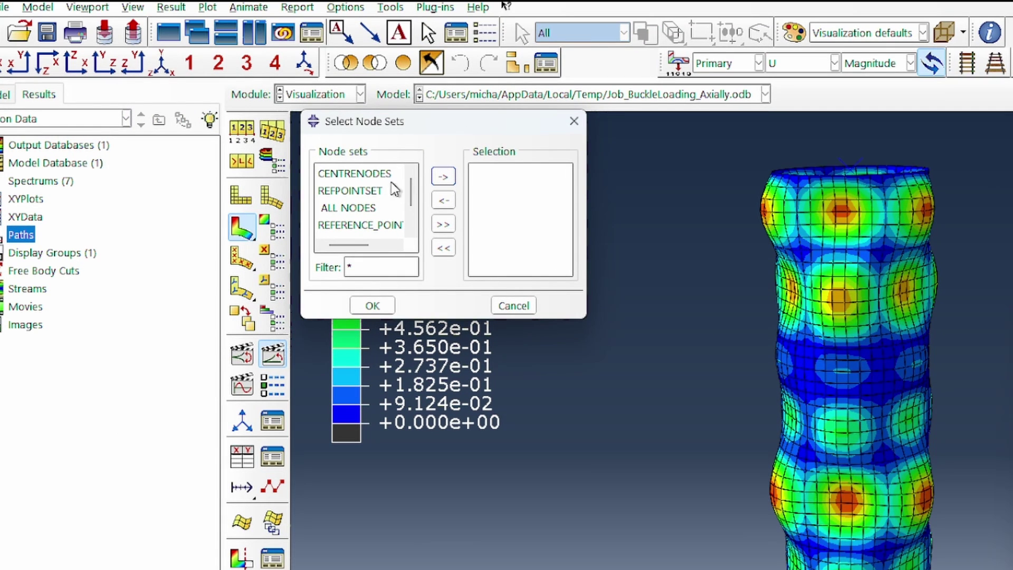
left_click(354, 174)
left_click(443, 176)
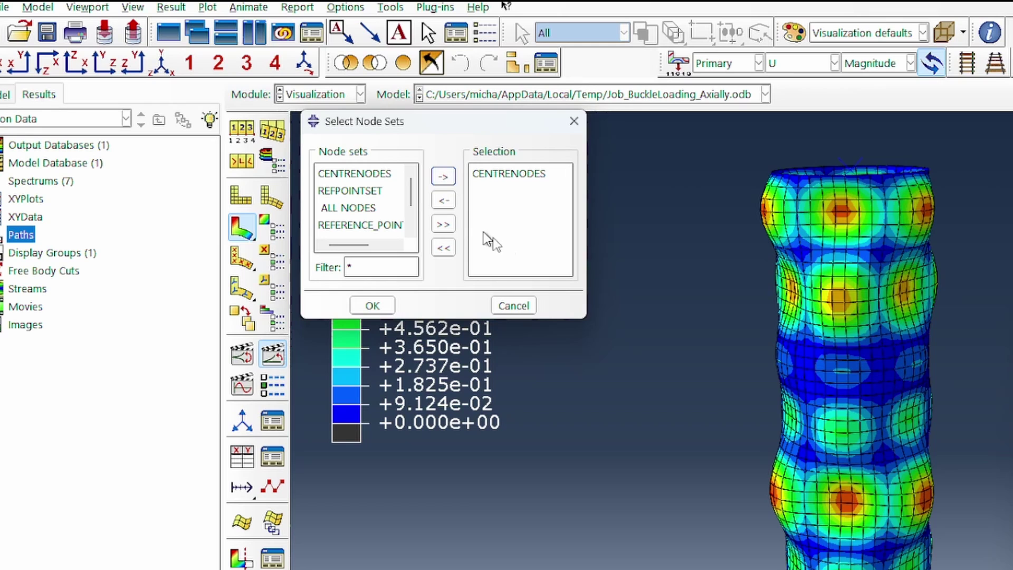
left_click(372, 305)
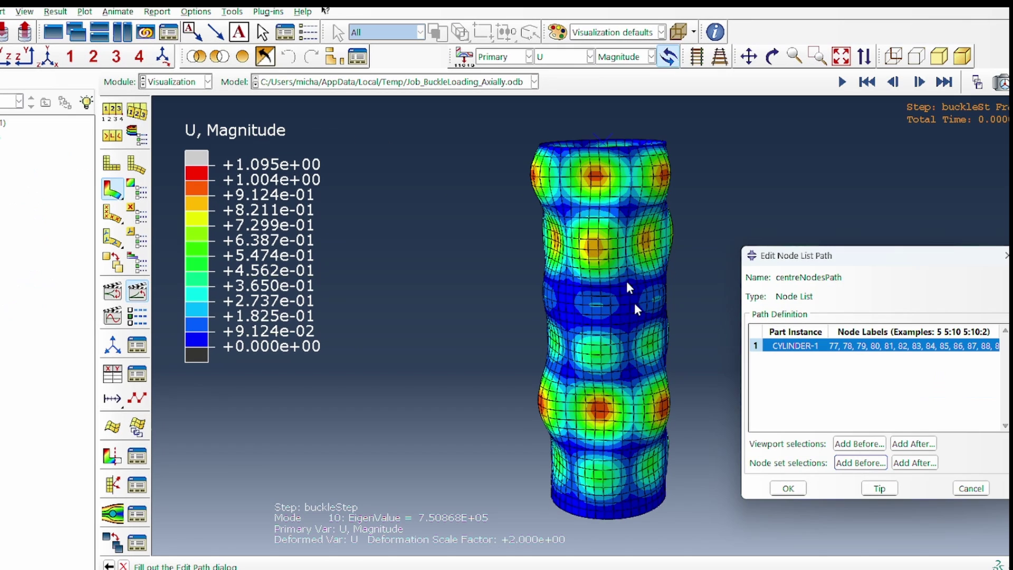
left_click(789, 488)
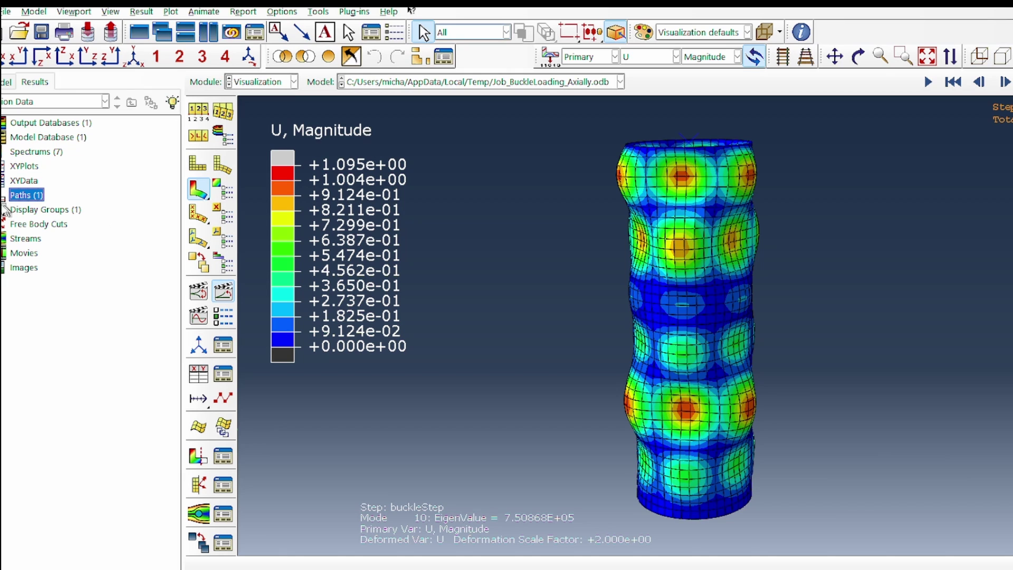
Reopen centreNodesPath and examine where its nodes run along the cylinder, including its start and end
double_click(40, 210)
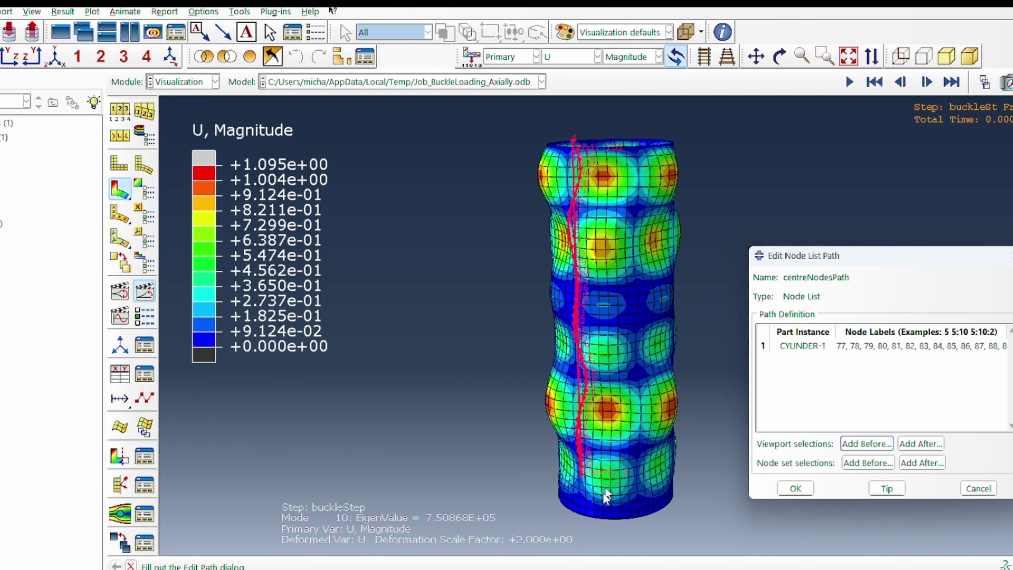
left_click(781, 56)
left_click_drag(701, 316, 595, 392)
left_click_drag(602, 352, 702, 322)
right_click(702, 322)
left_click(769, 419)
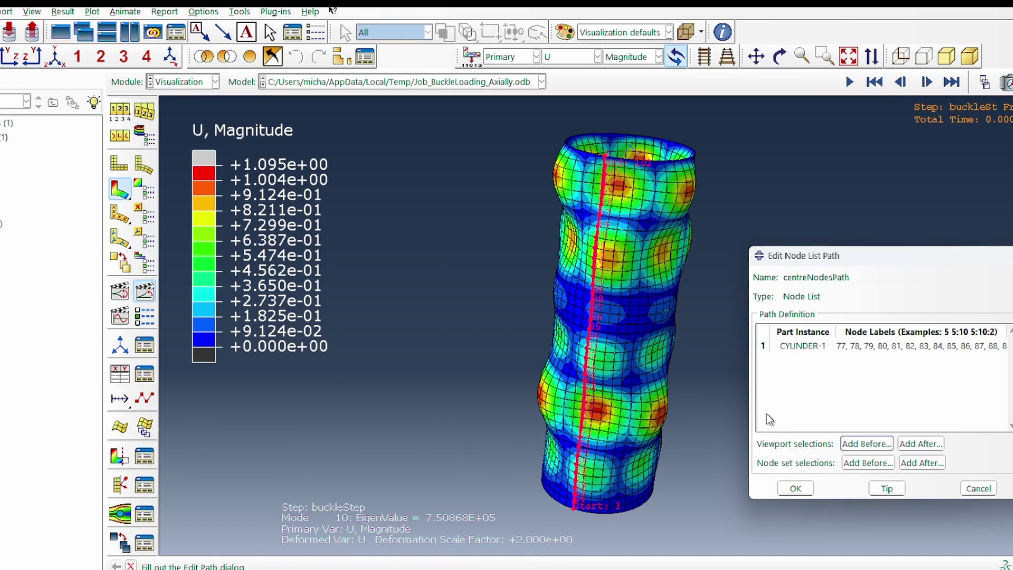
left_click(795, 488)
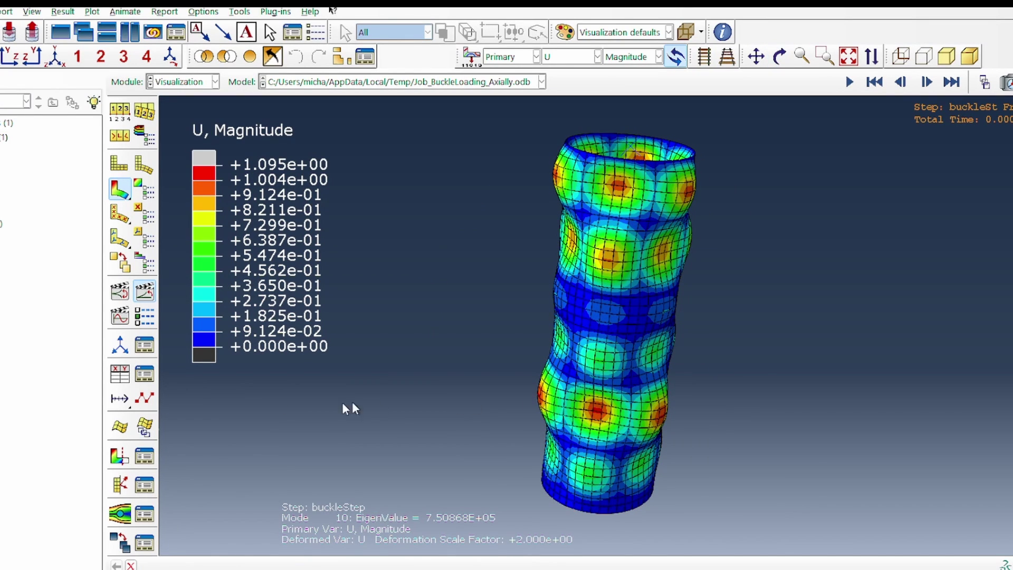
Set up XY data from centreNodesPath using the undeformed model shape and path points with intersections included
left_click(119, 373)
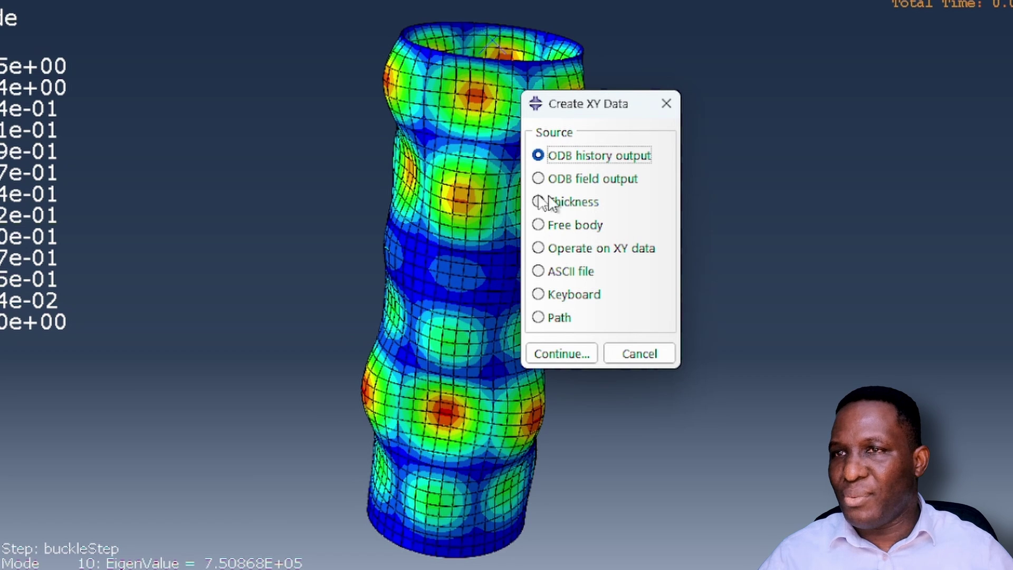
left_click(560, 318)
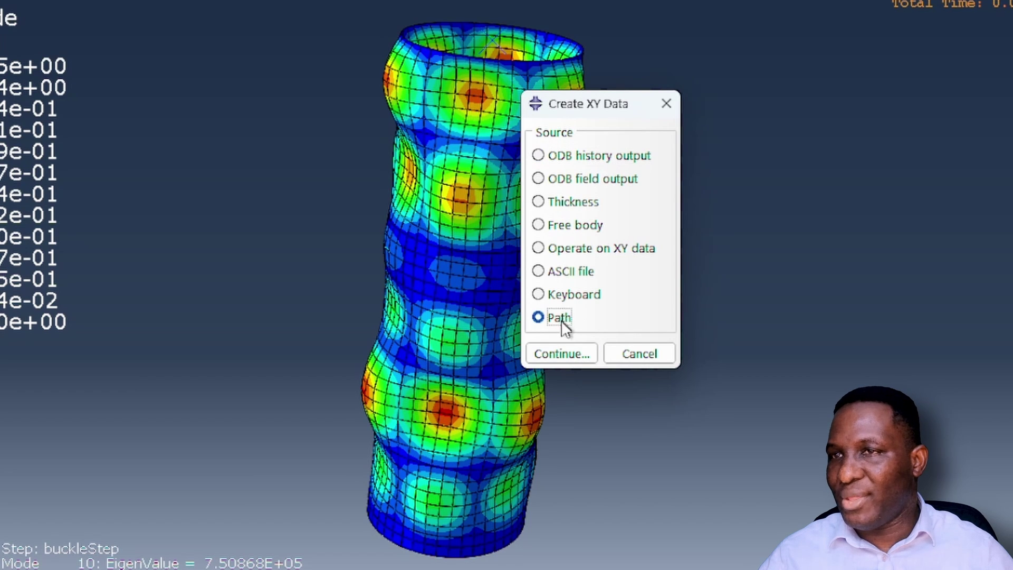
left_click(561, 353)
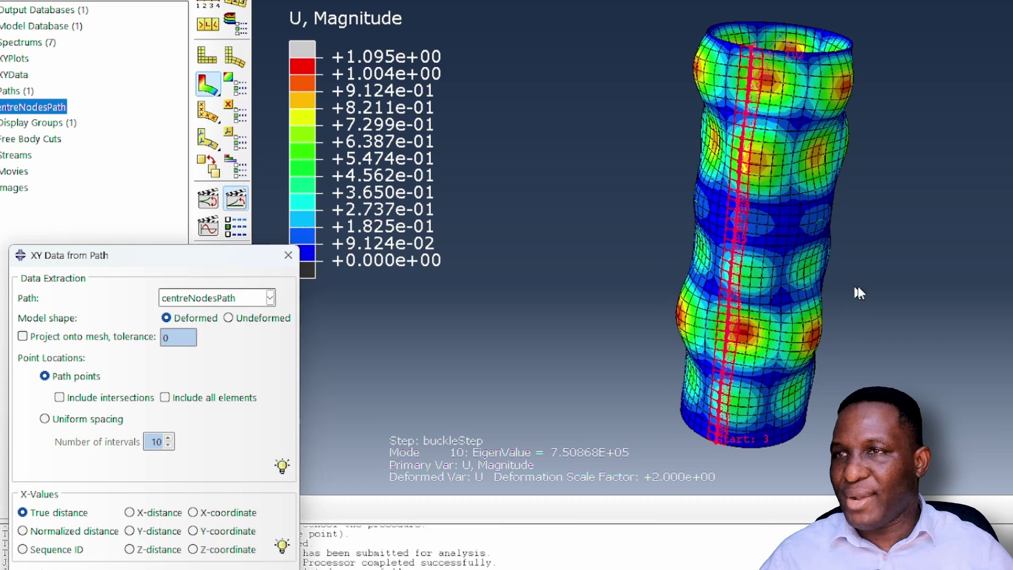
left_click_drag(441, 164, 502, 41)
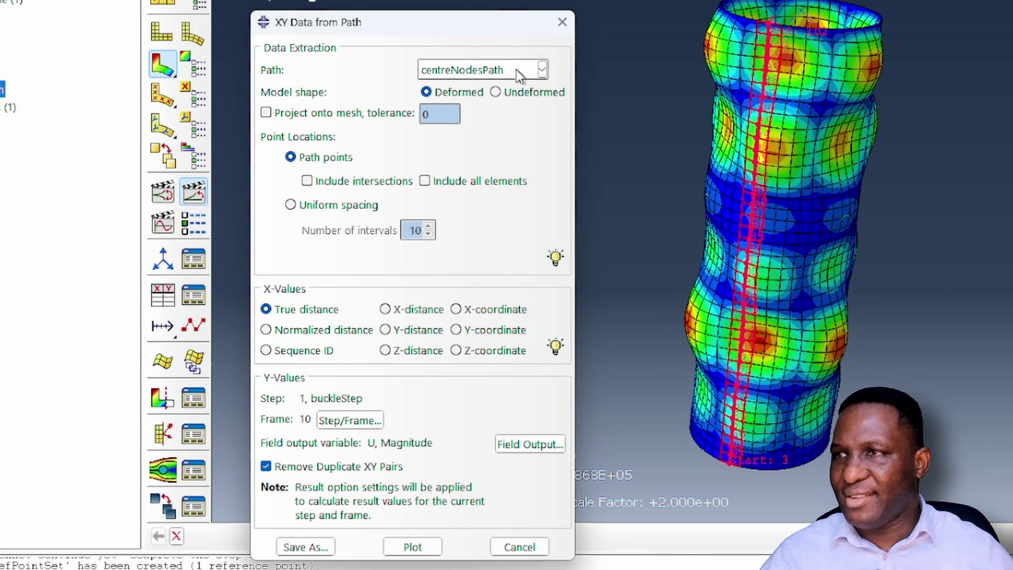
left_click(498, 92)
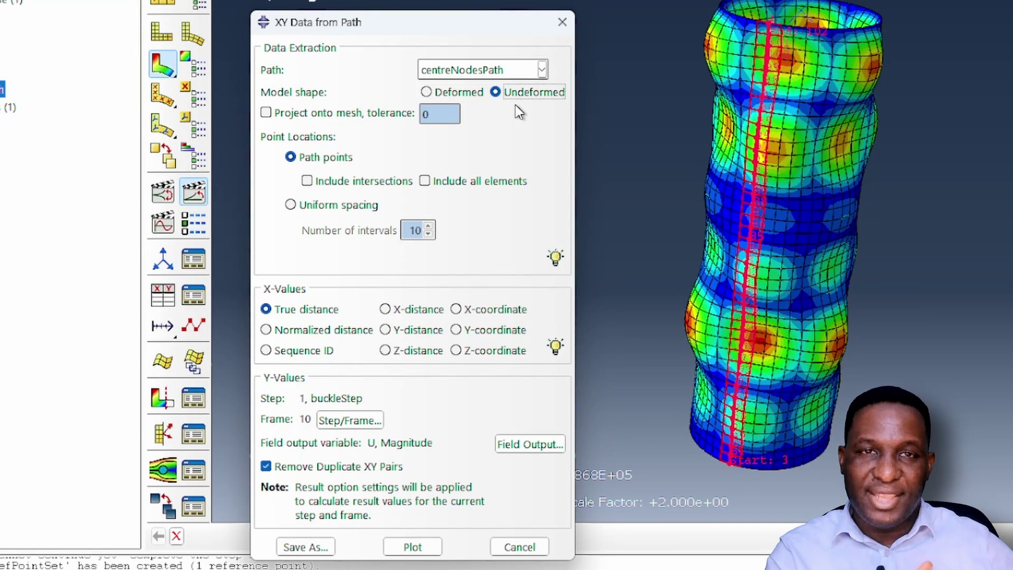
left_click(323, 158)
left_click(316, 183)
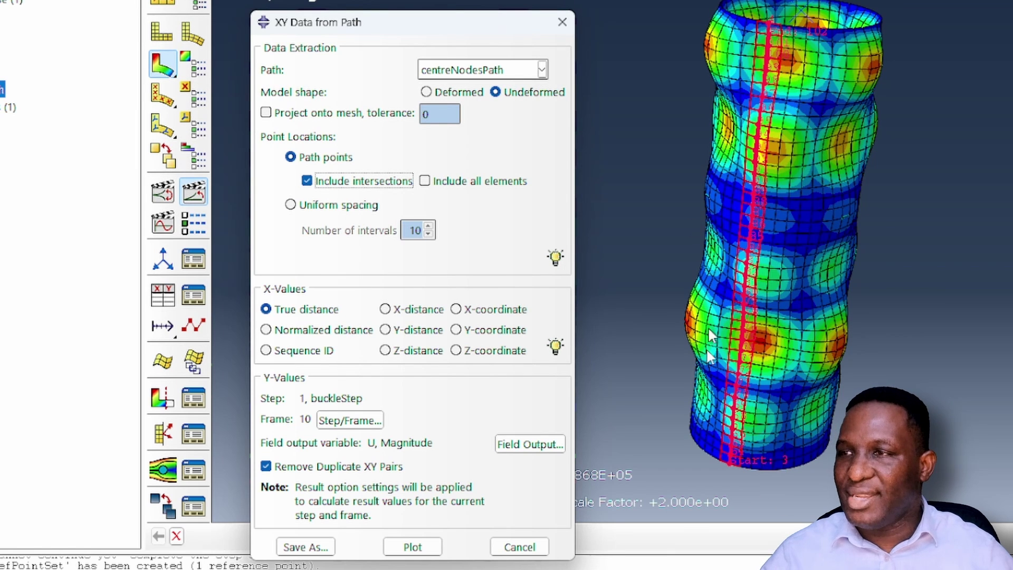
Set the frame of the path data's Y-values to increment 0, Base State, of buckleStep
left_click(352, 417)
left_click_drag(181, 285, 276, 72)
left_click(219, 233)
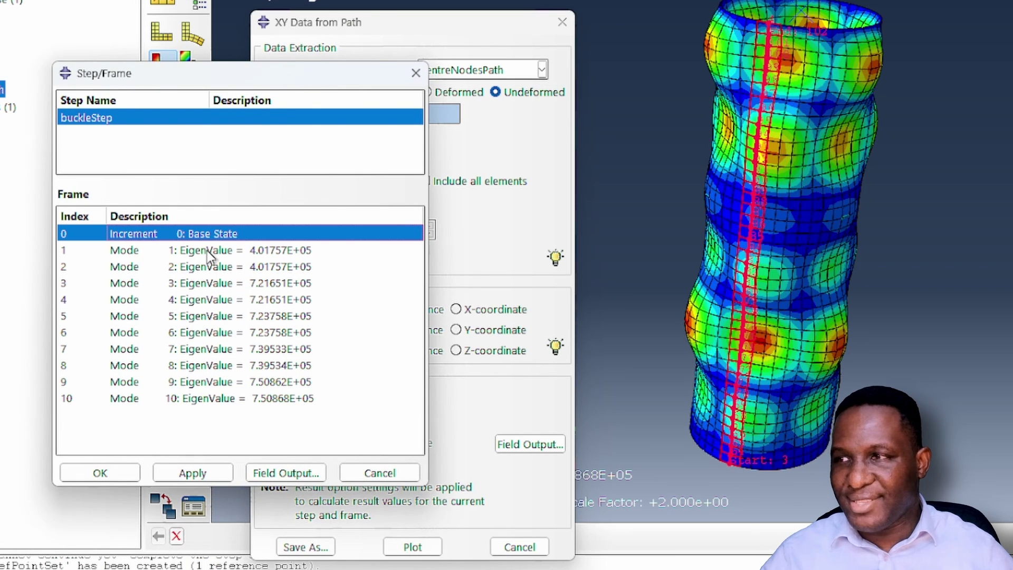
left_click(192, 472)
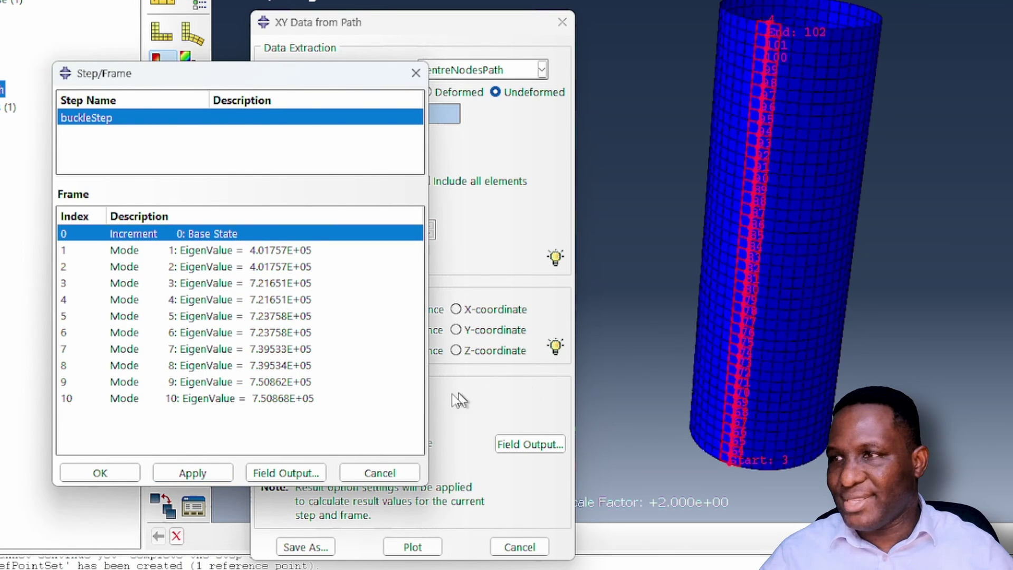
left_click(100, 473)
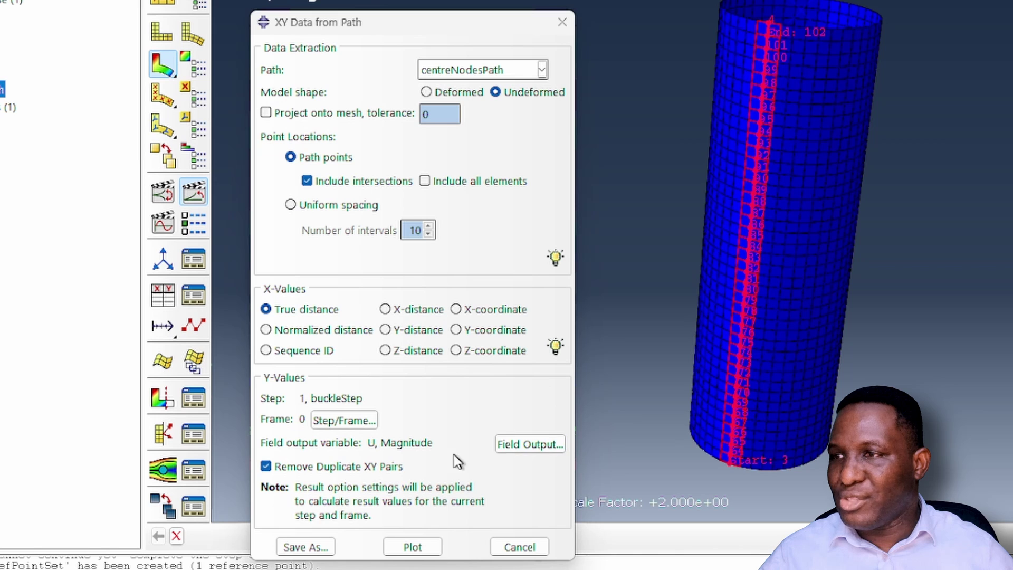
Check the U, Magnitude field output choice and plot the base-state displacement along centreNodesPath
left_click(516, 443)
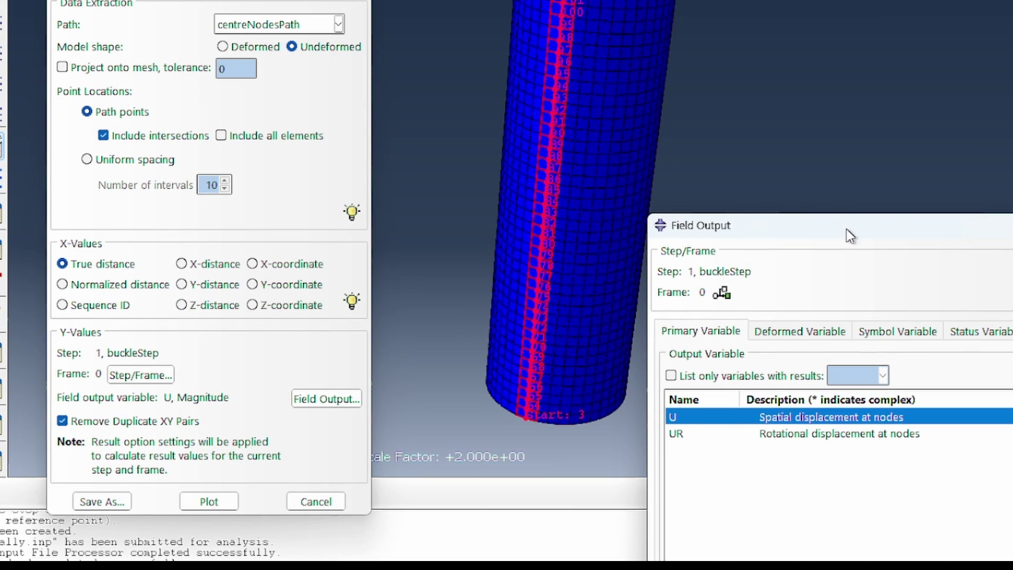
left_click_drag(846, 229, 810, 39)
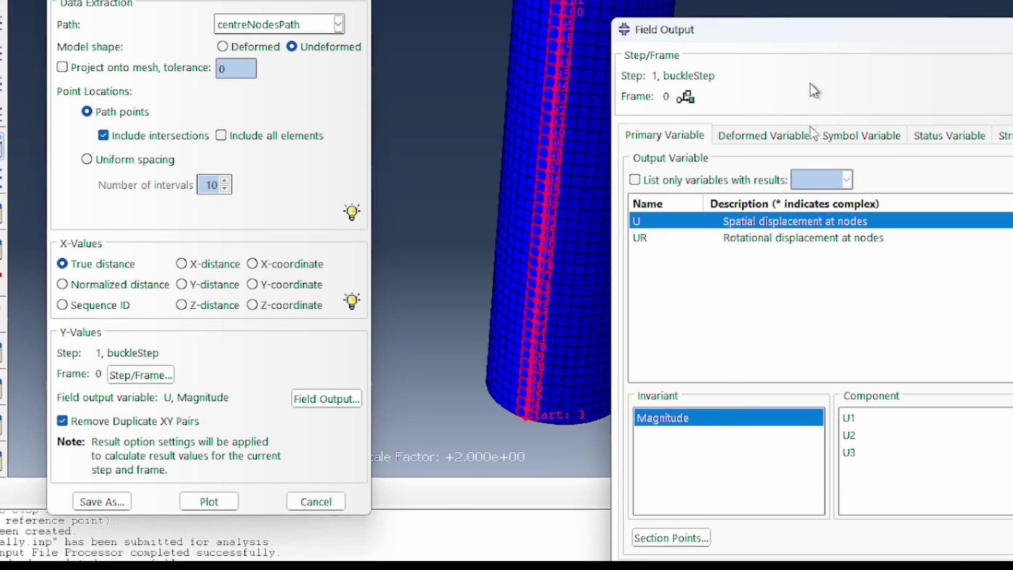
key("Return")
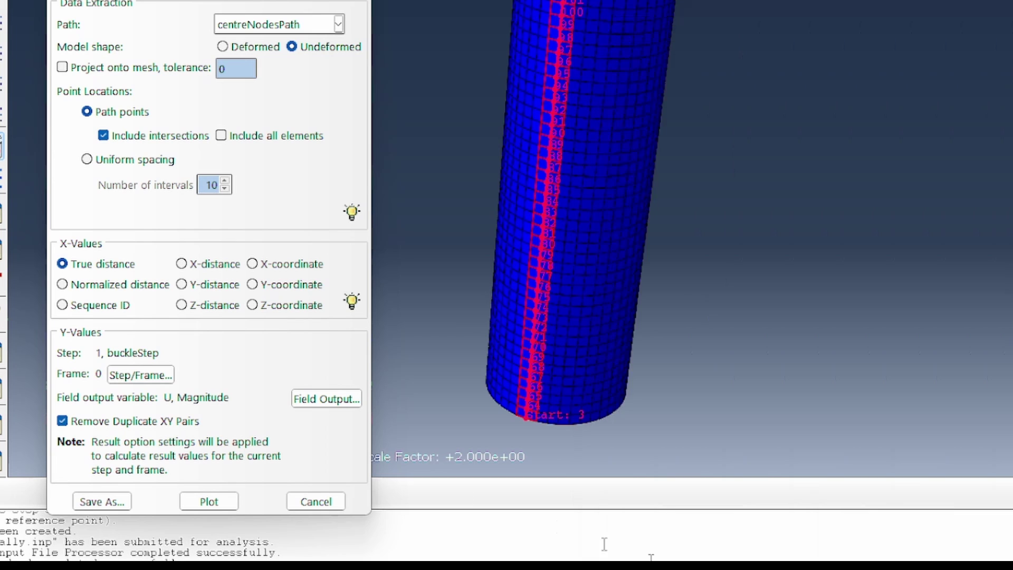
left_click(224, 496)
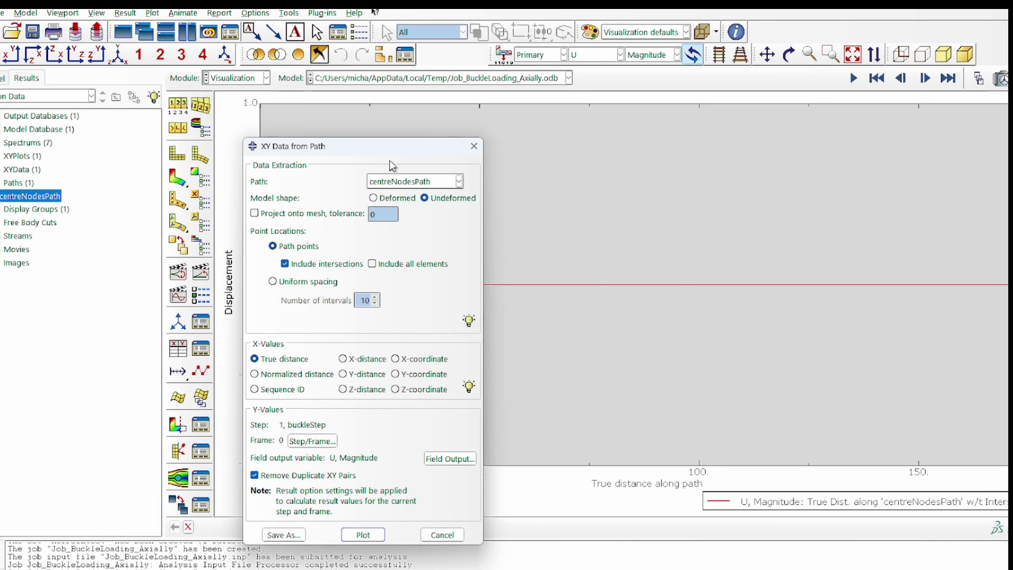
left_click_drag(389, 150, 135, 122)
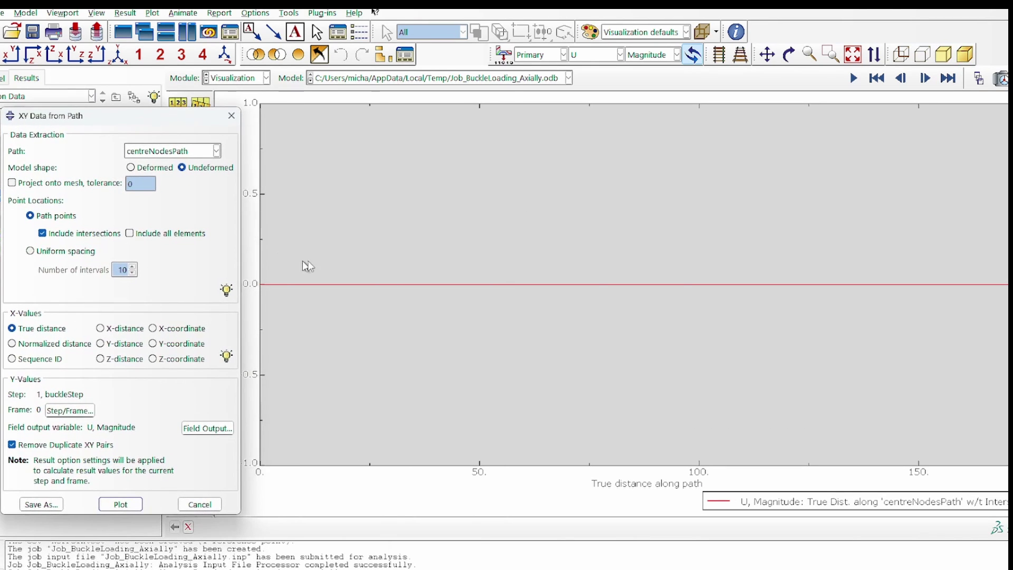
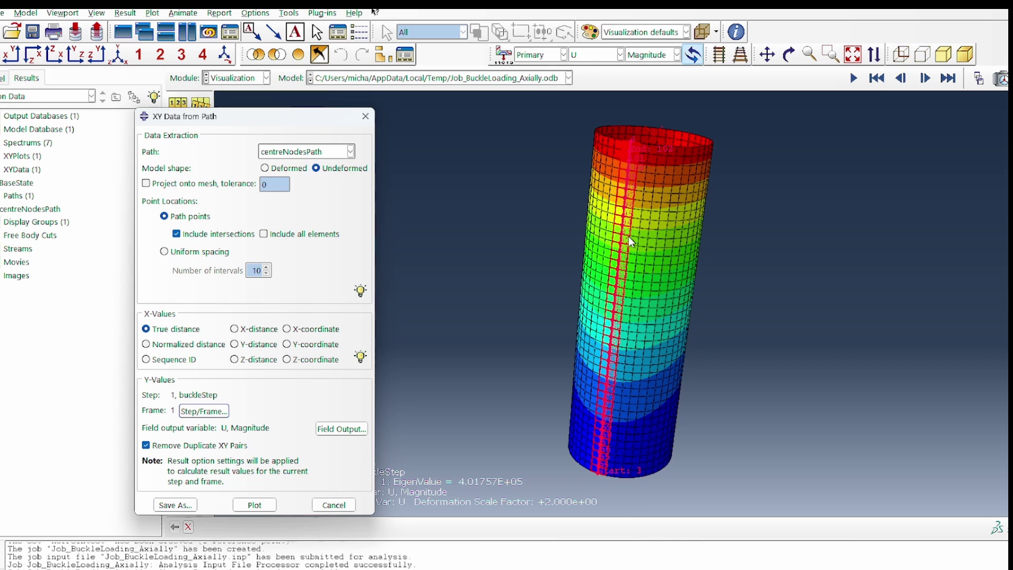
Plot the frame 1 displacement magnitude along centreNodesPath and rename the temporary XY data as Mode1
left_click(254, 503)
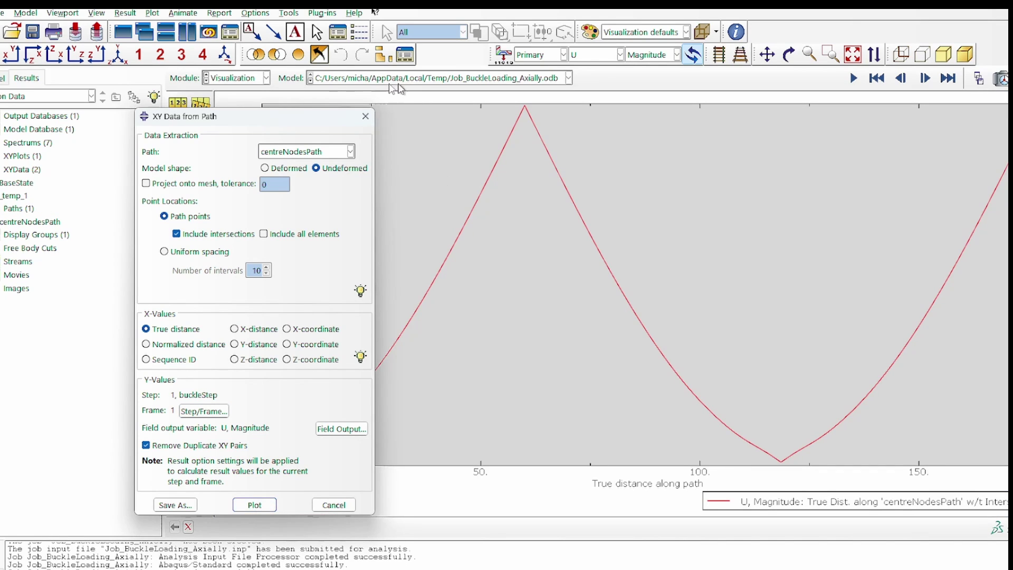
left_click_drag(278, 119, 125, 143)
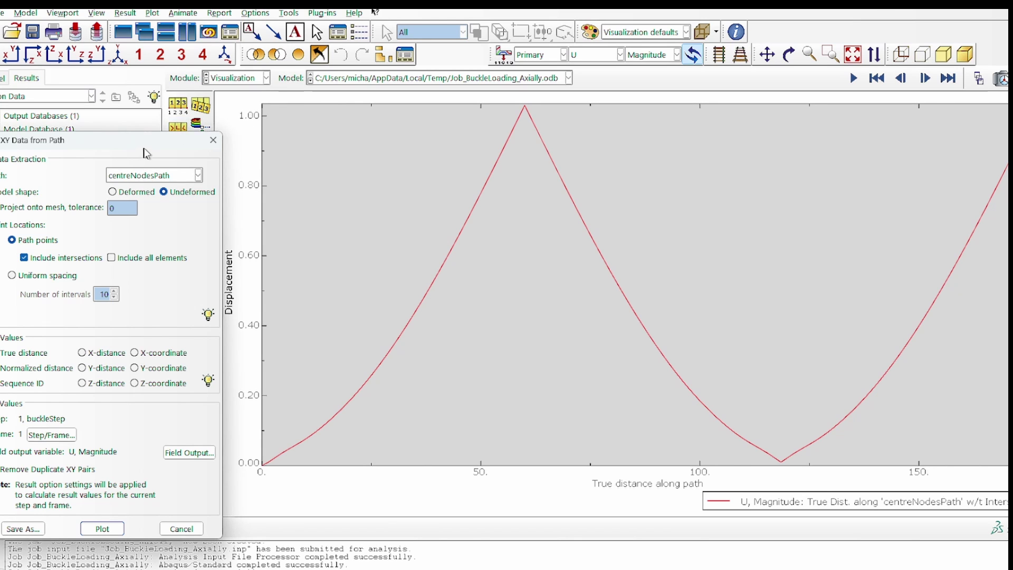
left_click_drag(148, 141, 336, 82)
right_click(11, 196)
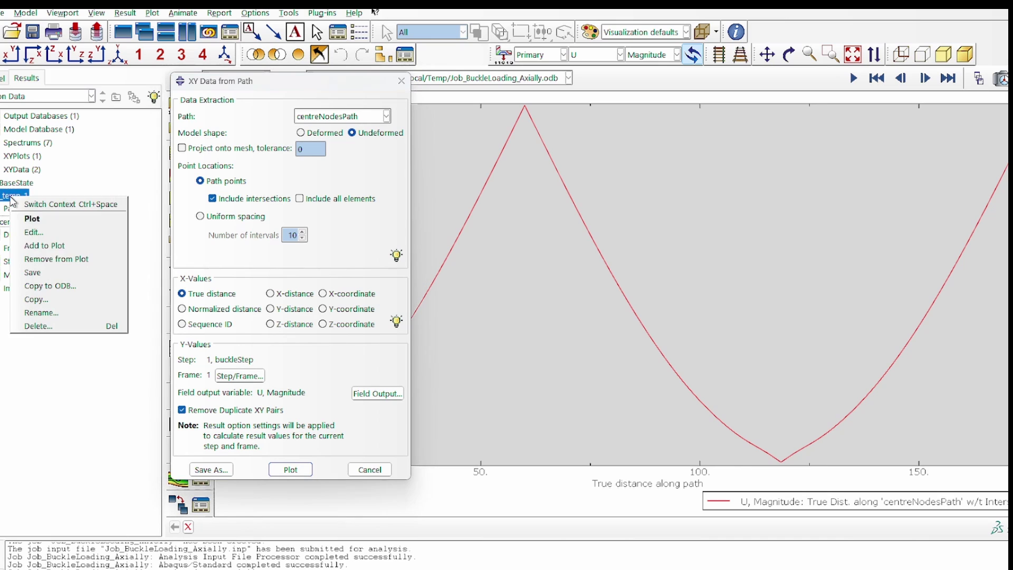
left_click(53, 313)
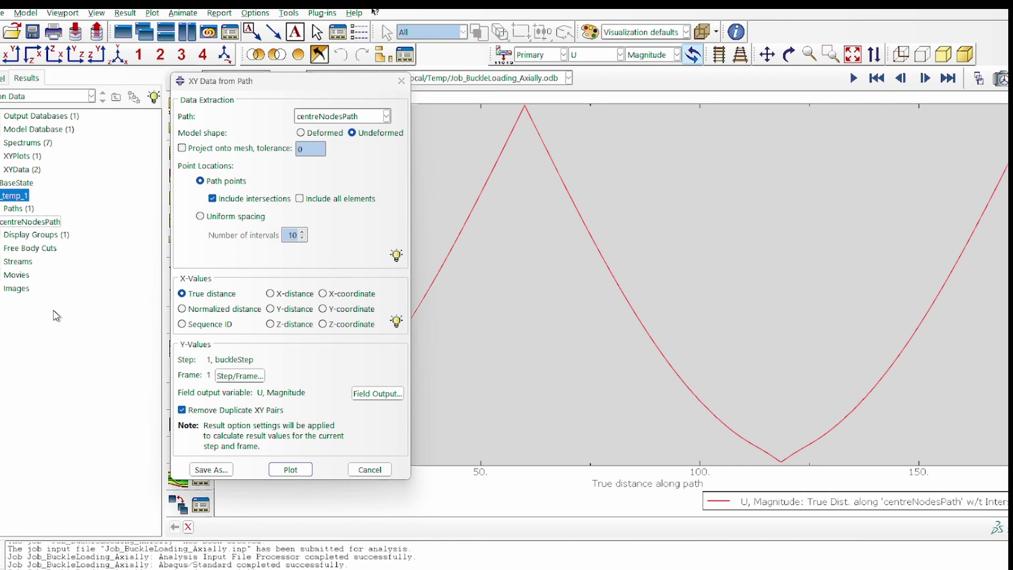
type("Mode1")
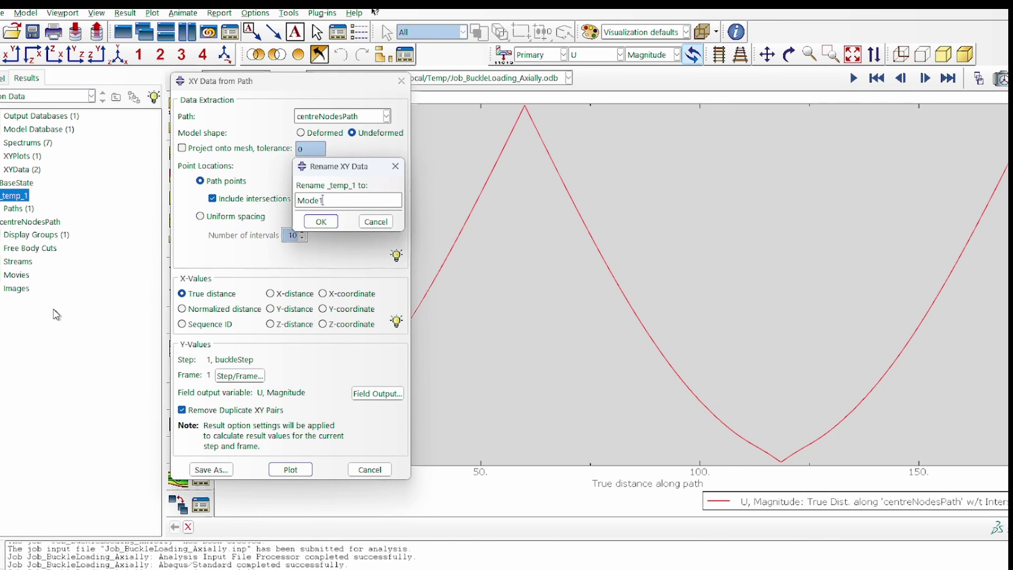
key("Return")
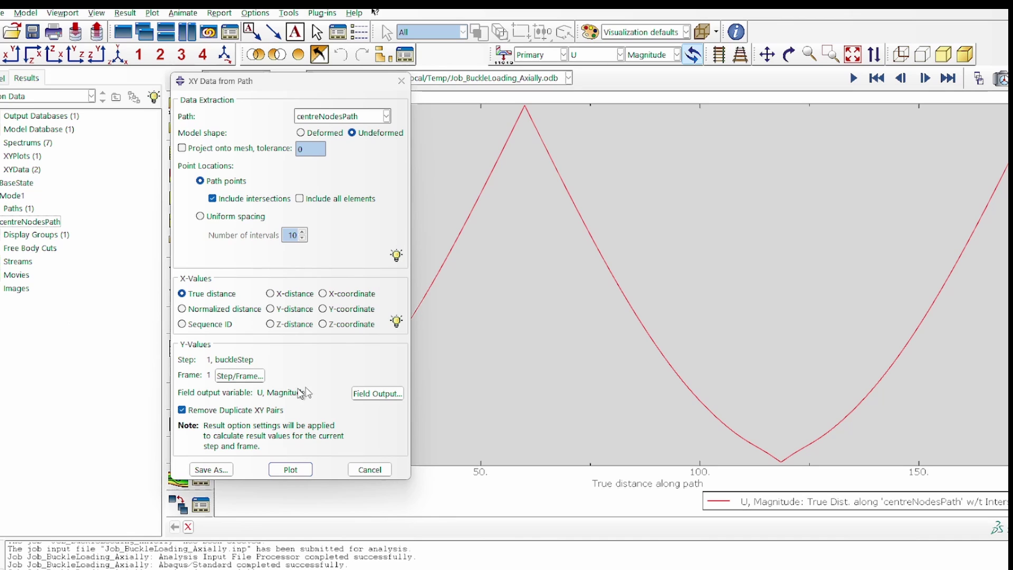
Set the frame of the path data's Y-values to Mode 2 and show the displacement contours on the deformed cylinder
left_click(240, 376)
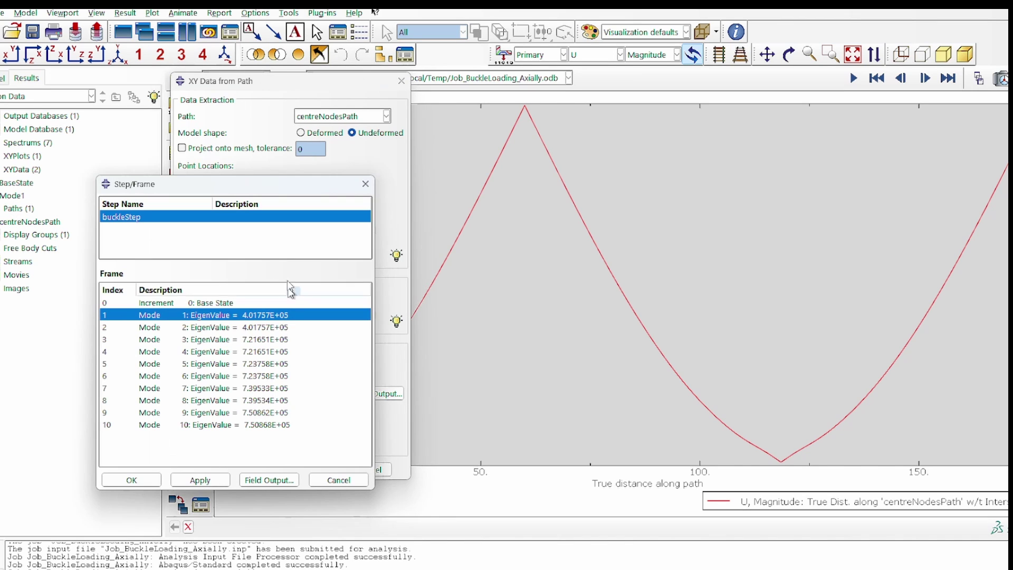
left_click(181, 328)
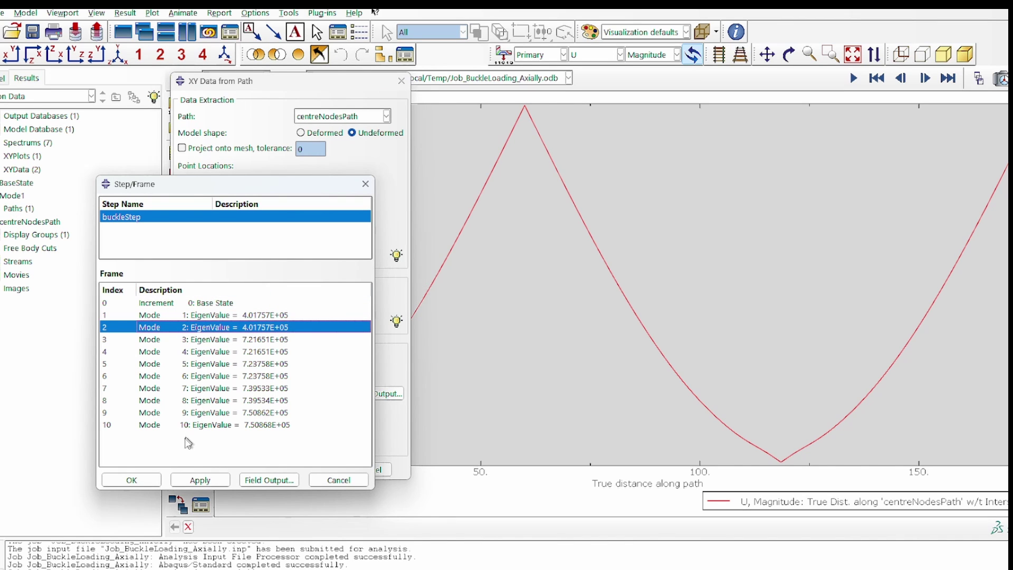
left_click(132, 480)
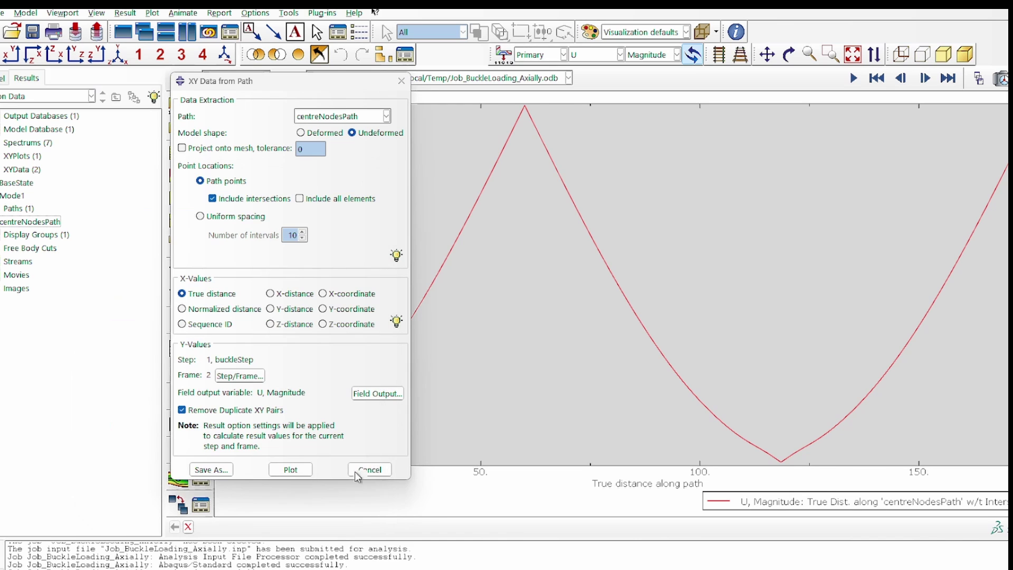
left_click_drag(335, 87, 524, 96)
left_click(177, 182)
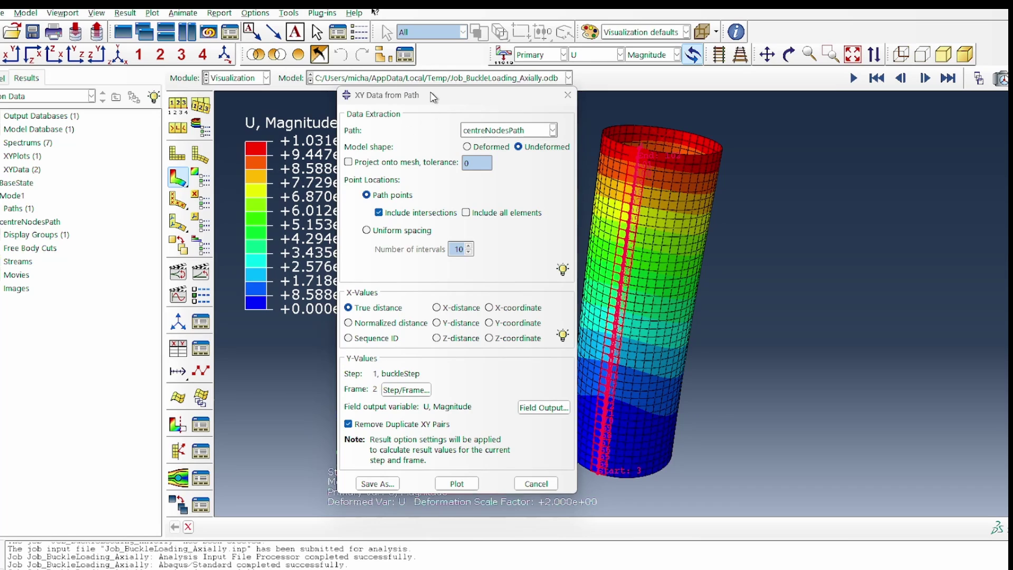
left_click_drag(433, 96, 268, 98)
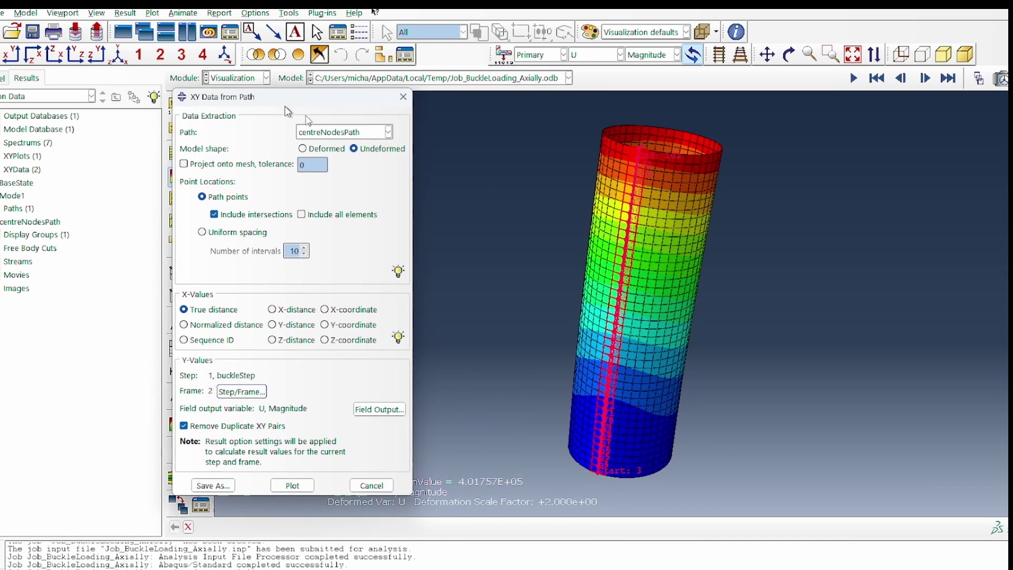
Plot the frame 2 displacement magnitude along centreNodesPath and rename the temporary XY data as Mode2
left_click(295, 483)
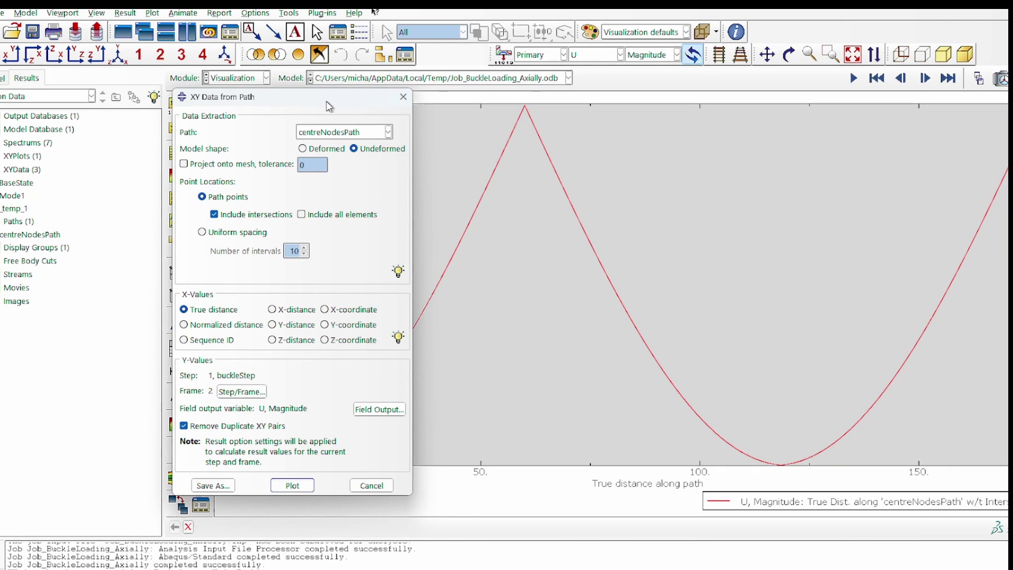
left_click_drag(327, 105, 109, 97)
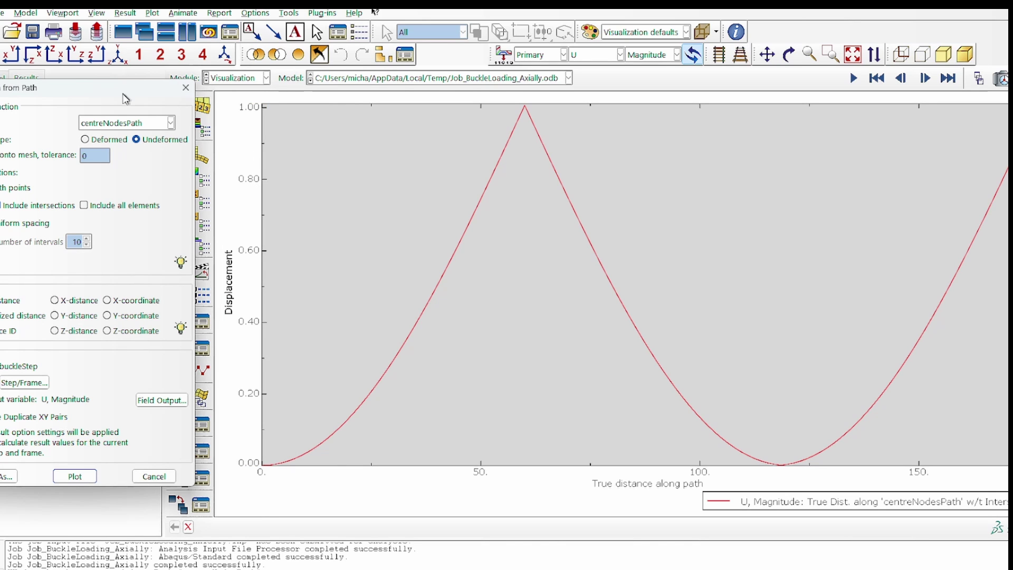
left_click_drag(122, 93, 433, 92)
right_click(8, 214)
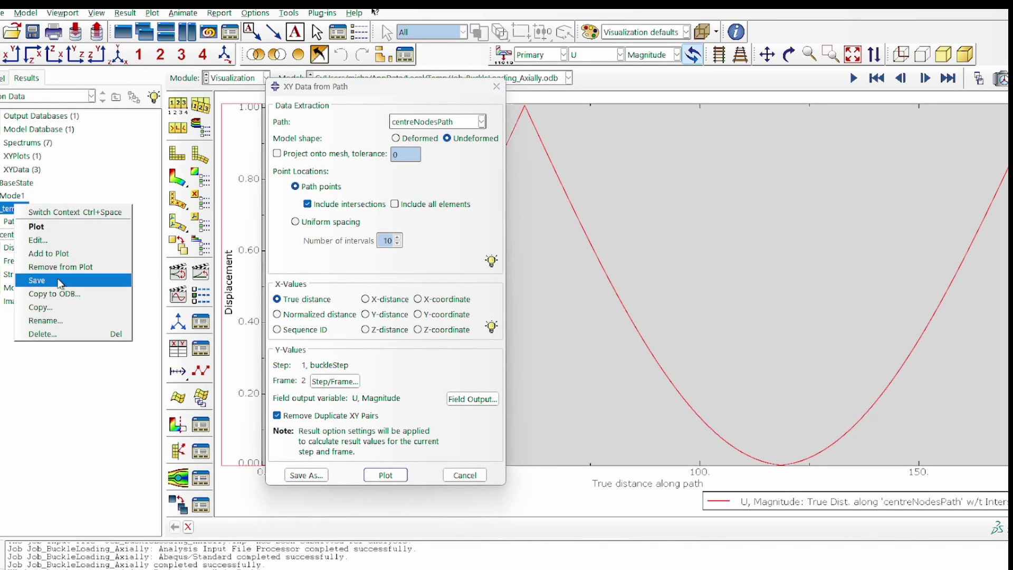
left_click(69, 320)
type("Mode2")
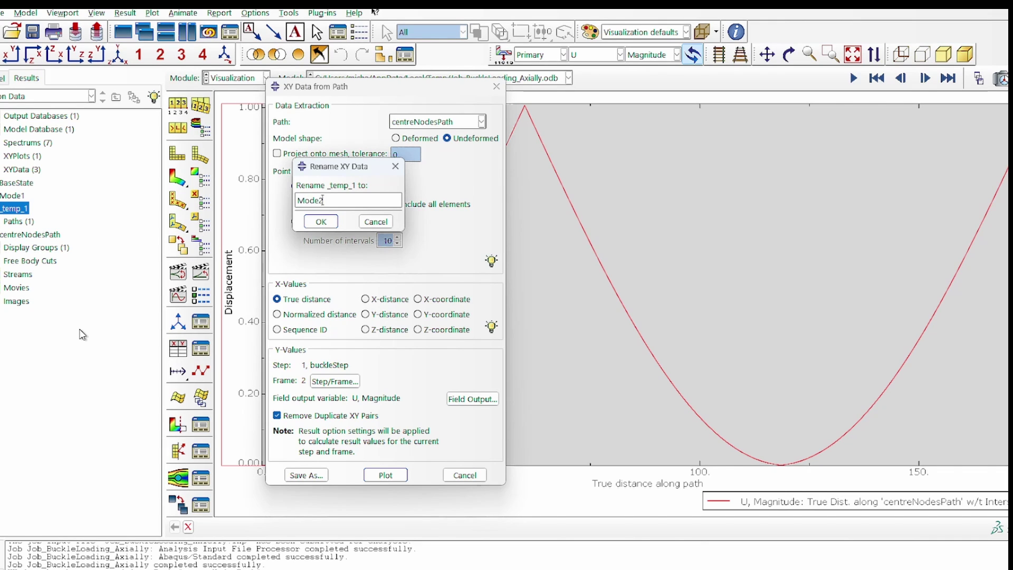
key("Return")
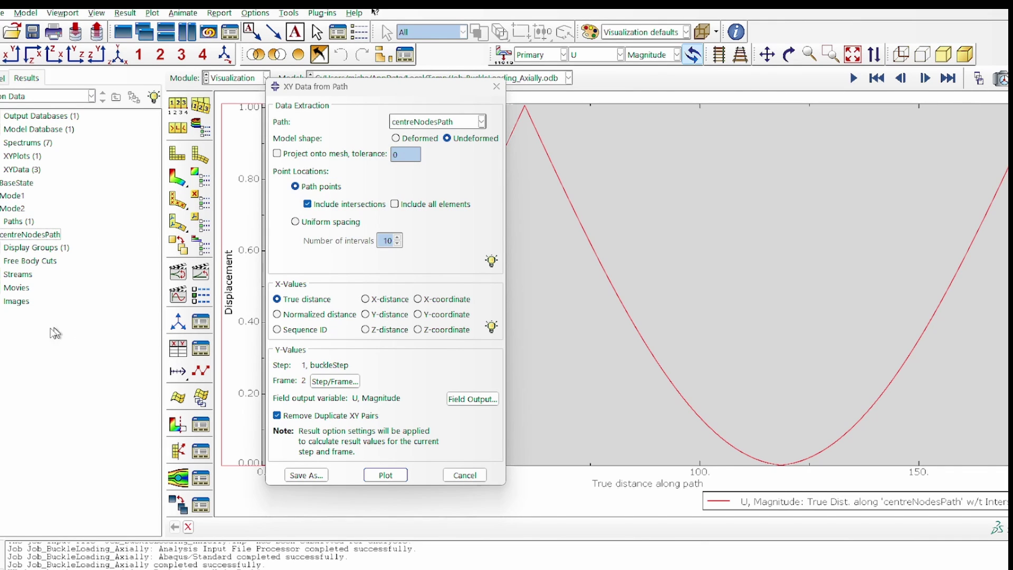
Set the frame of the path data's Y-values to Mode 3 and display that mode's contours on the deformed cylinder
left_click(332, 382)
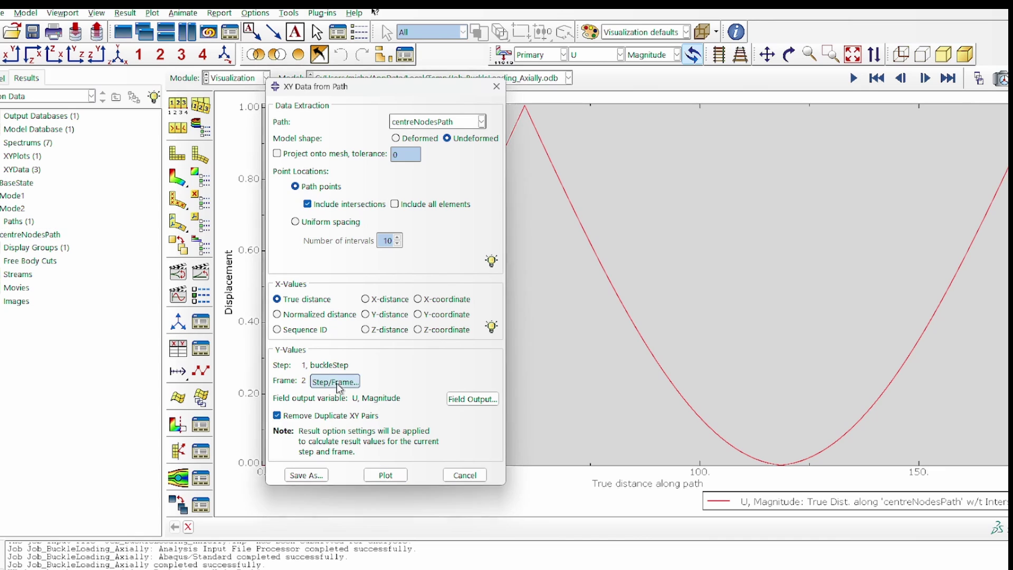
left_click(192, 340)
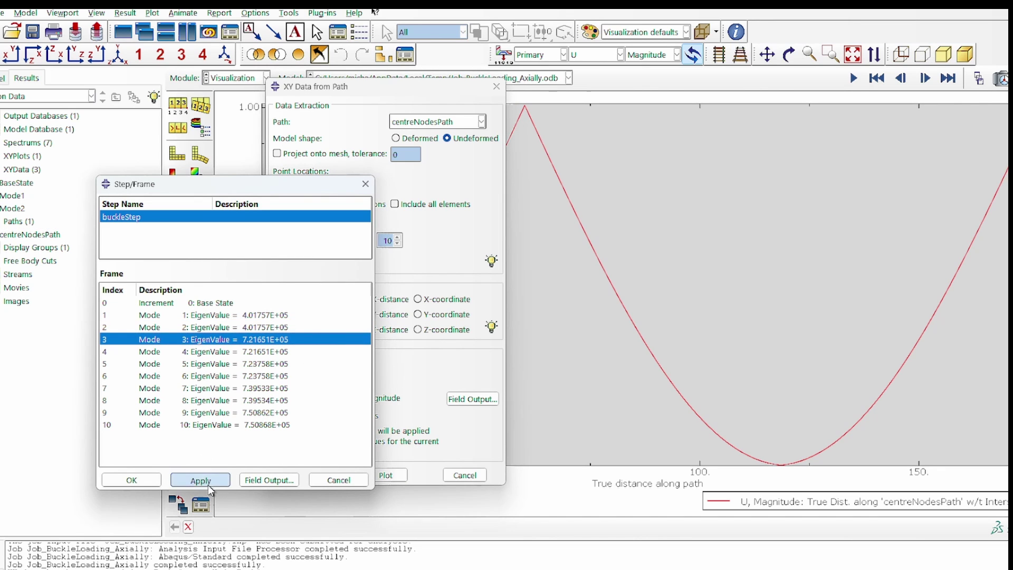
left_click(131, 480)
left_click(178, 179)
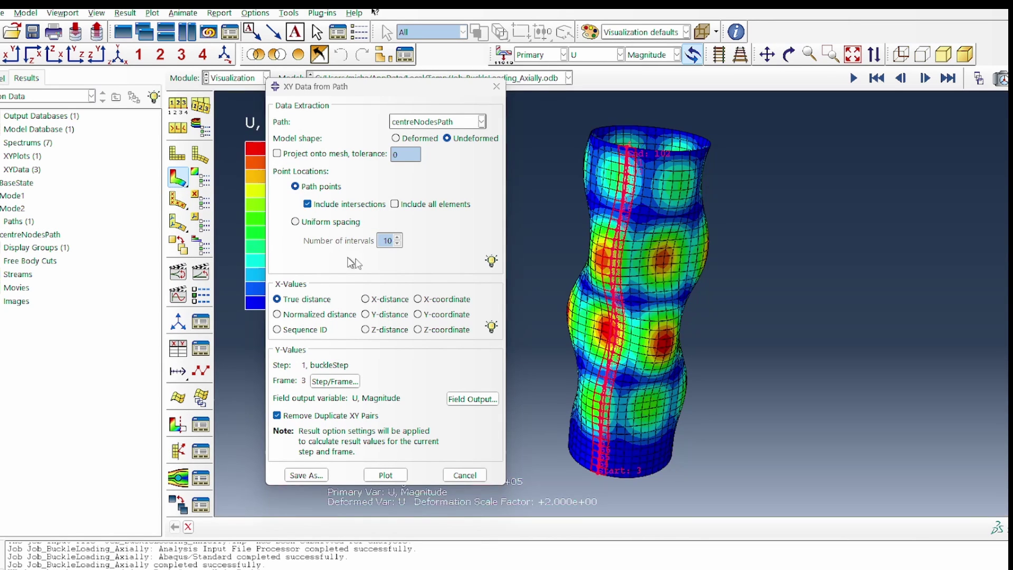
Plot the frame 3 displacement magnitude along centreNodesPath and rename the temporary XY data as Mode3
left_click(385, 474)
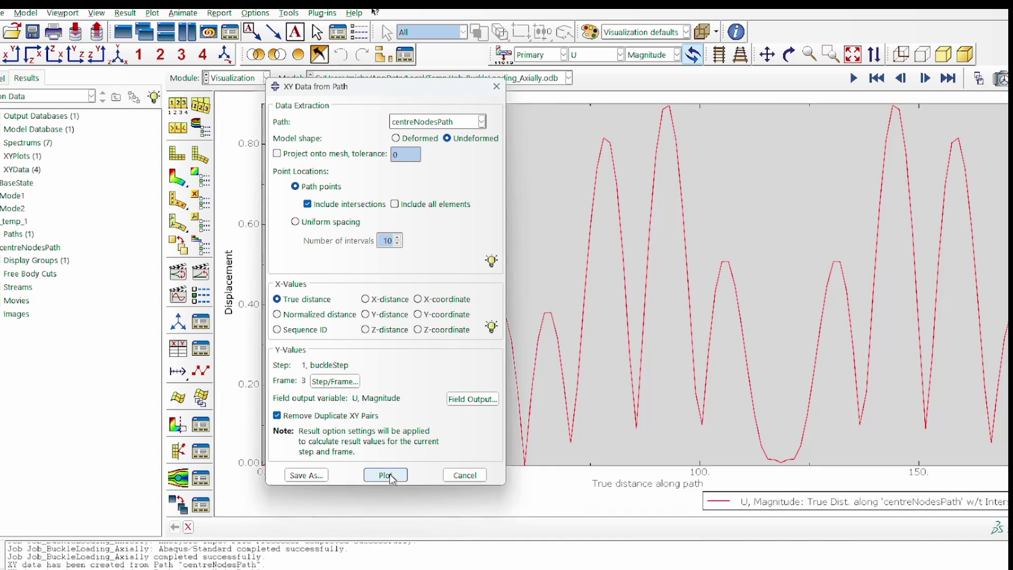
left_click_drag(367, 86, 177, 99)
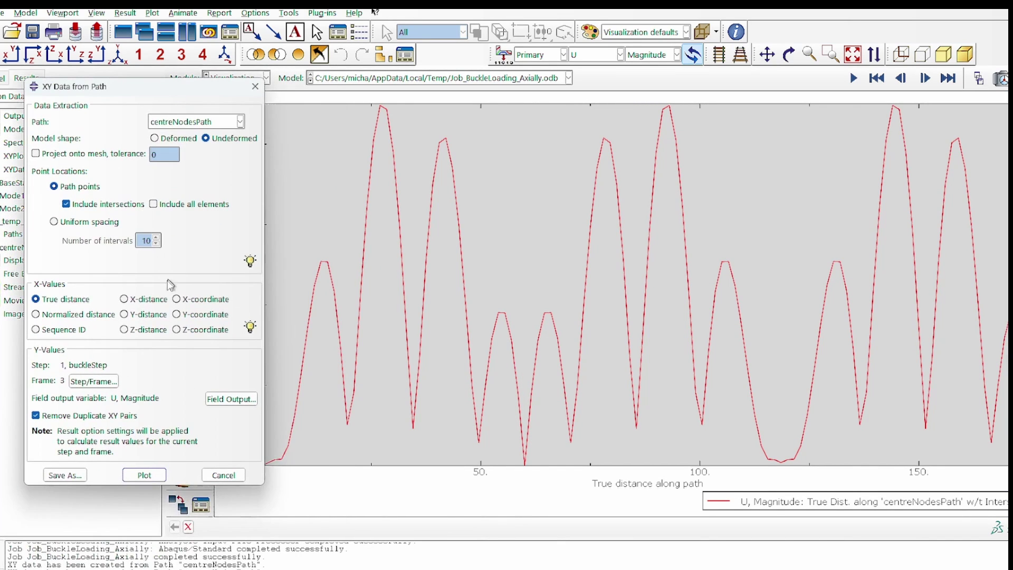
left_click_drag(104, 86, 227, 85)
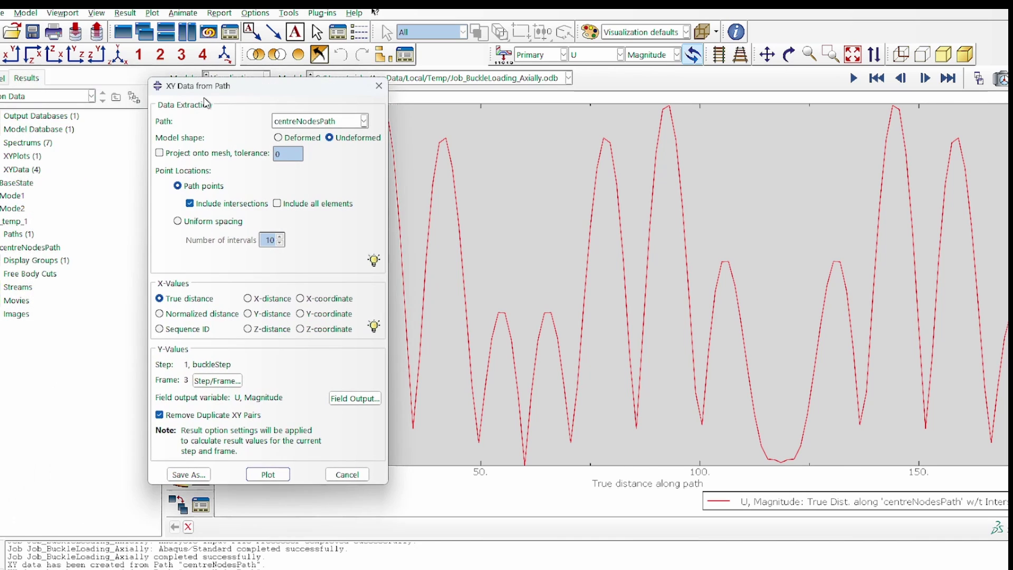
right_click(24, 222)
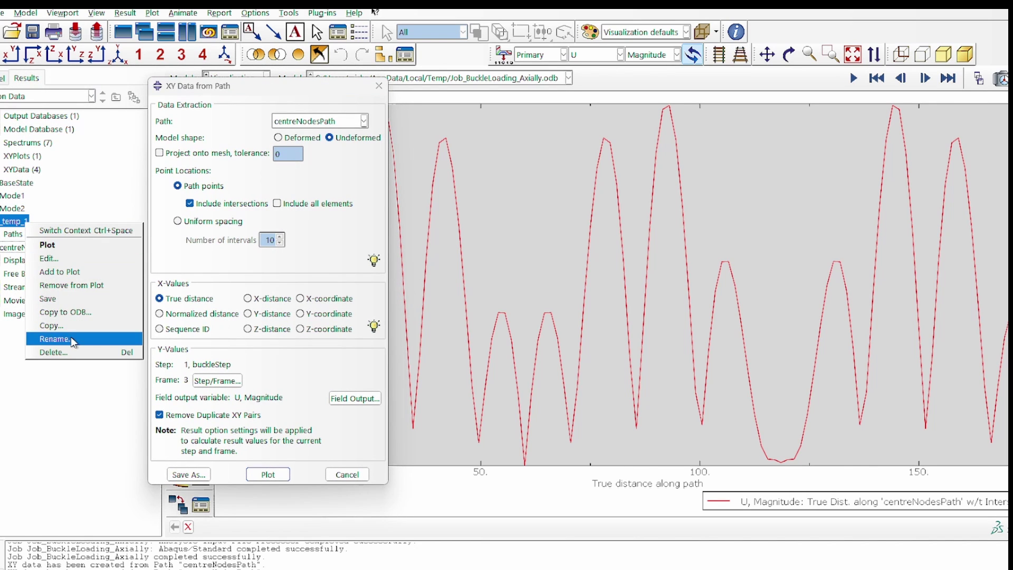
left_click(106, 331)
type("Mode3")
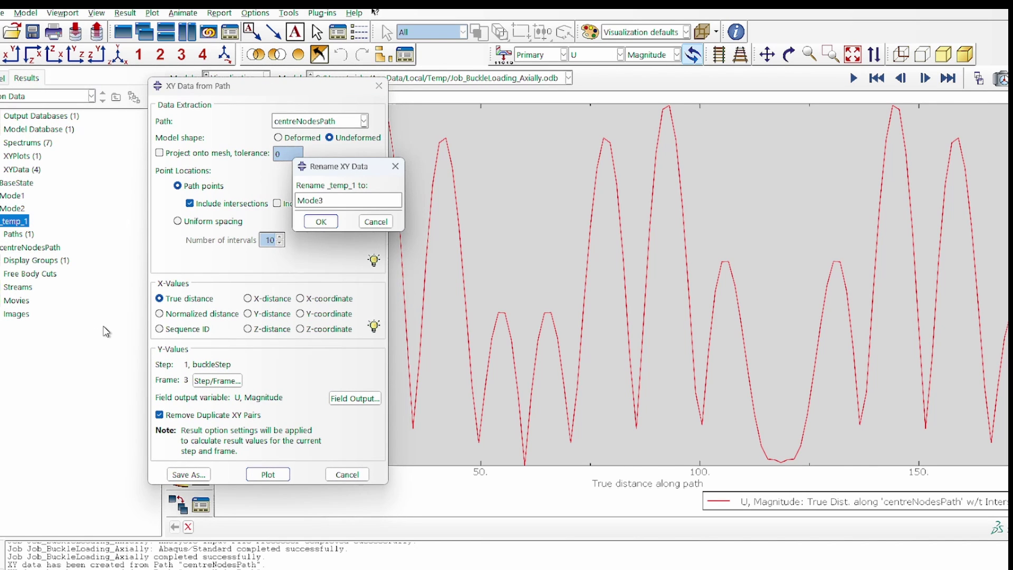
key("Return")
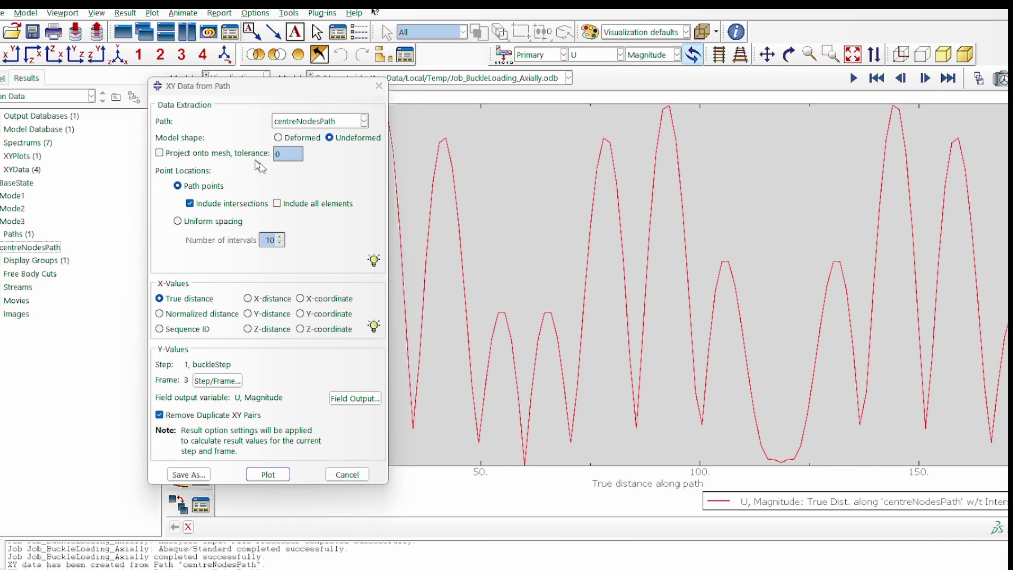
Select Mode 4 of buckleStep as the frame for the path data's Y-values
left_click(216, 381)
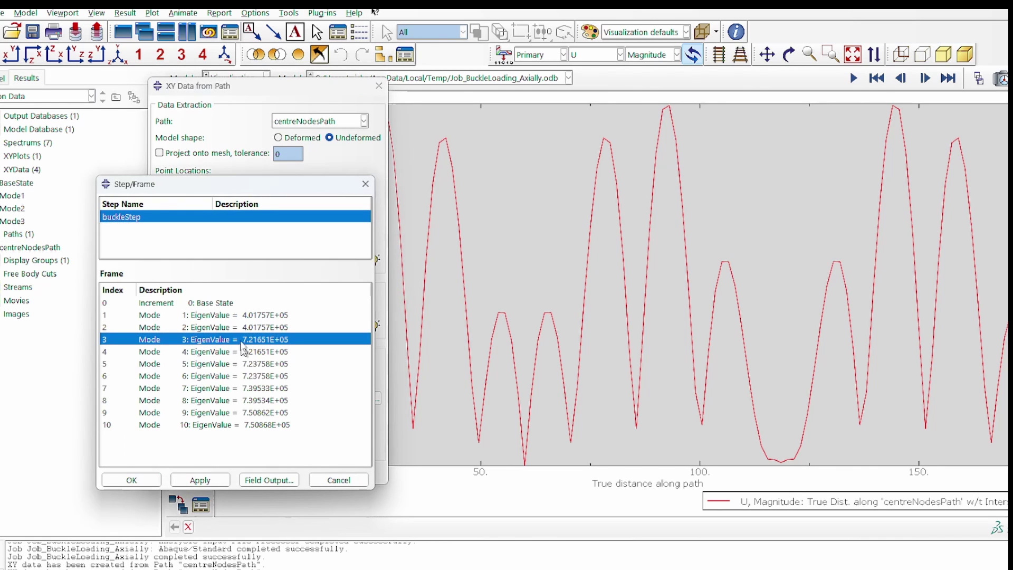
left_click(213, 352)
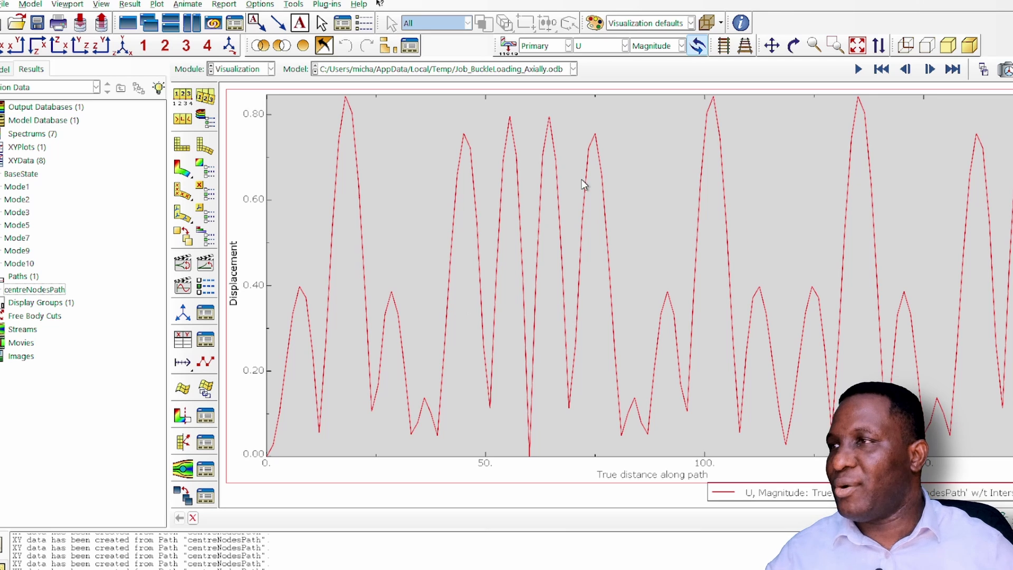
Plot the BaseState displacement data along the path and add the Mode1 and Mode2 curves to the same plot
double_click(30, 175)
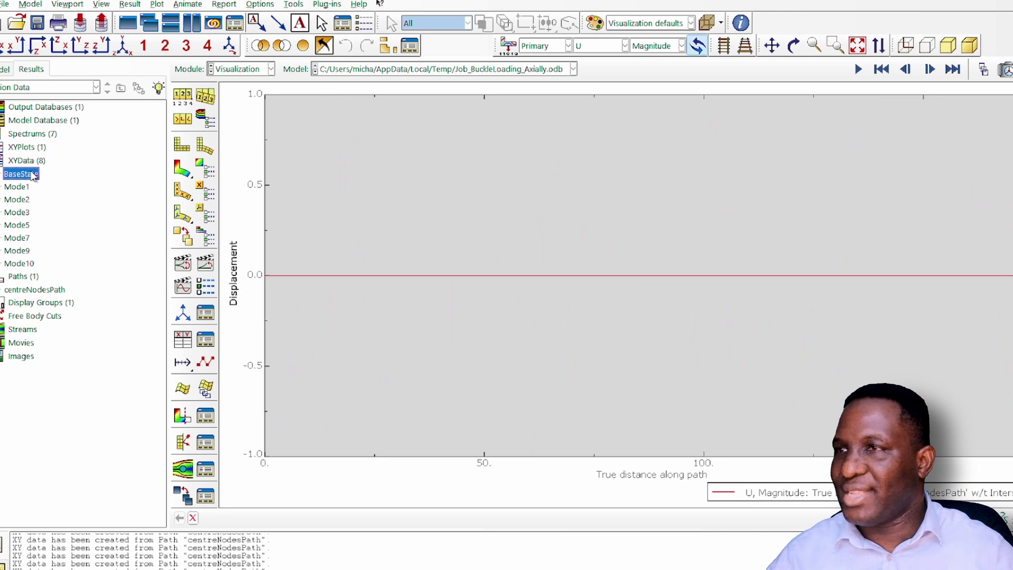
right_click(18, 189)
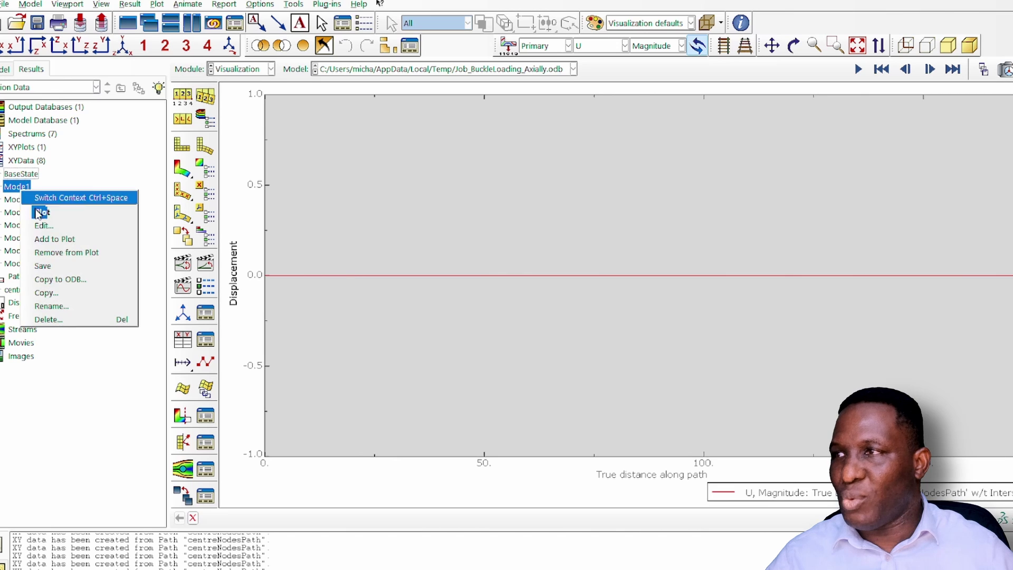
left_click(54, 240)
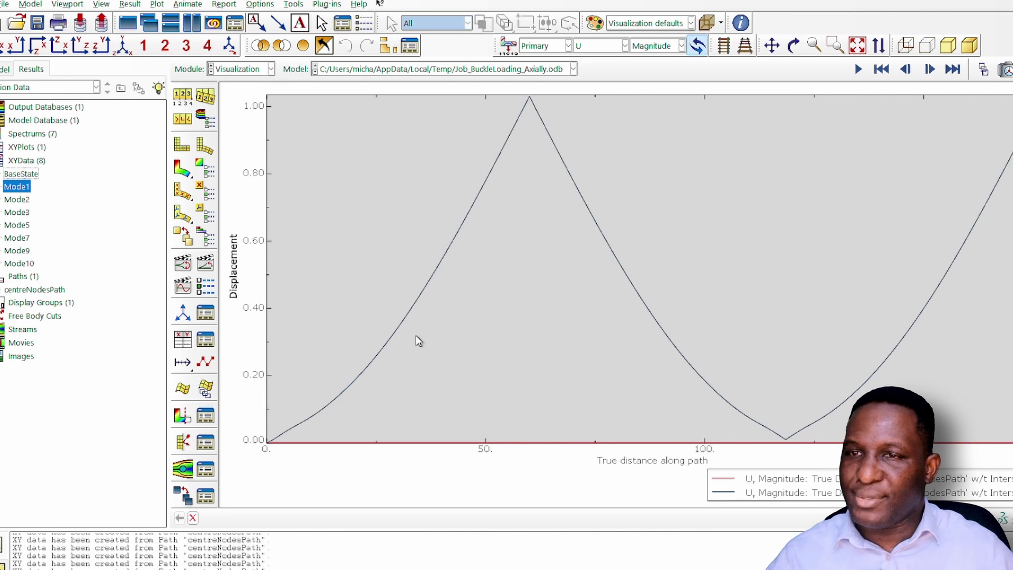
right_click(17, 201)
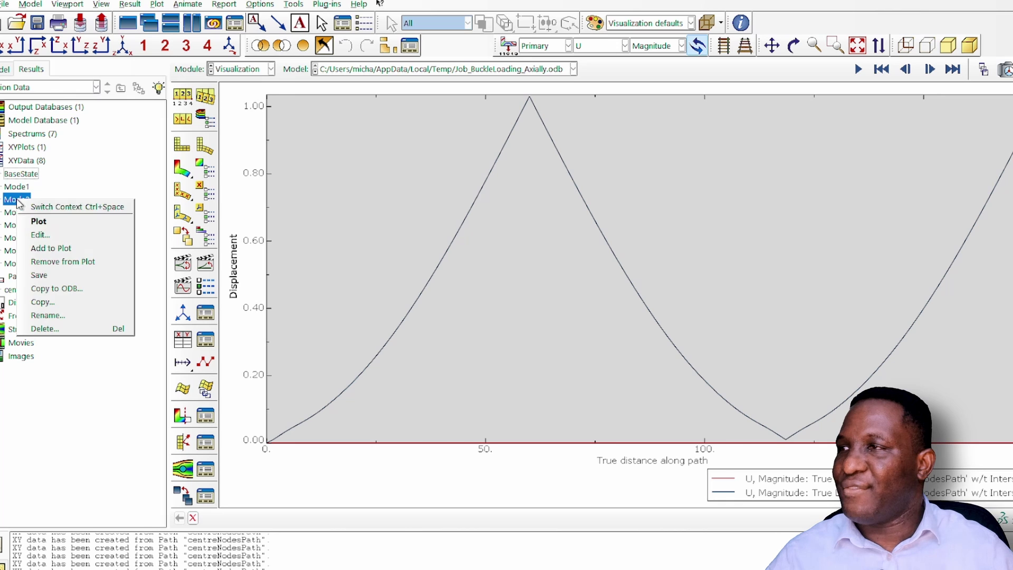
left_click(54, 249)
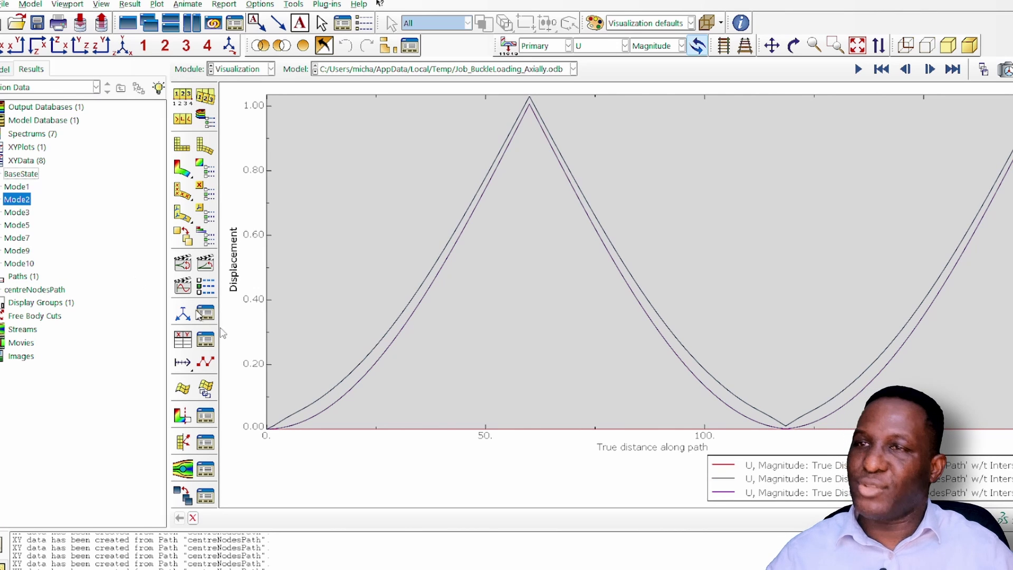
left_click(978, 426)
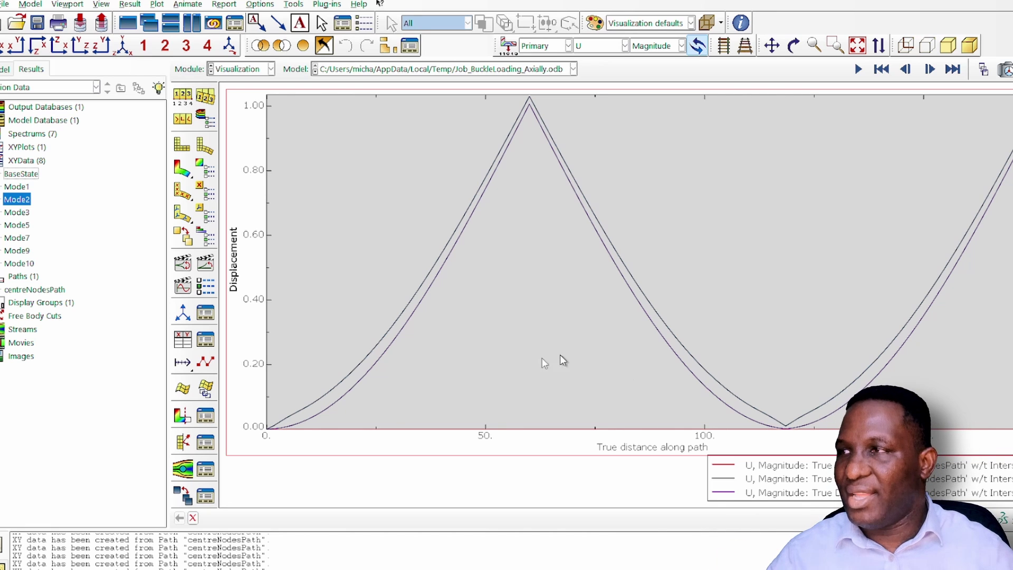
Add the saved Mode3 and Mode5 displacement curves to the current XY plot
right_click(21, 214)
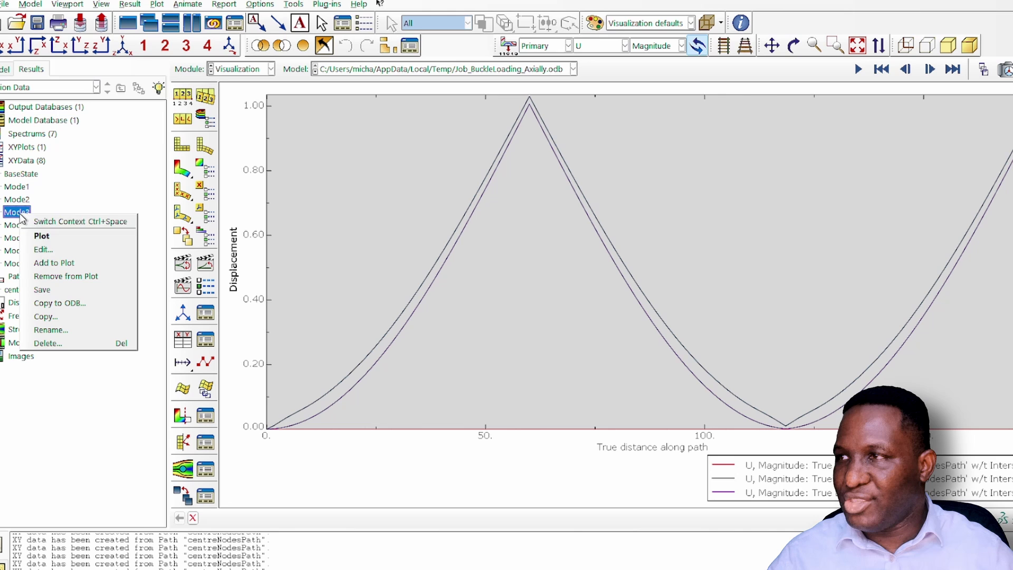
left_click(67, 264)
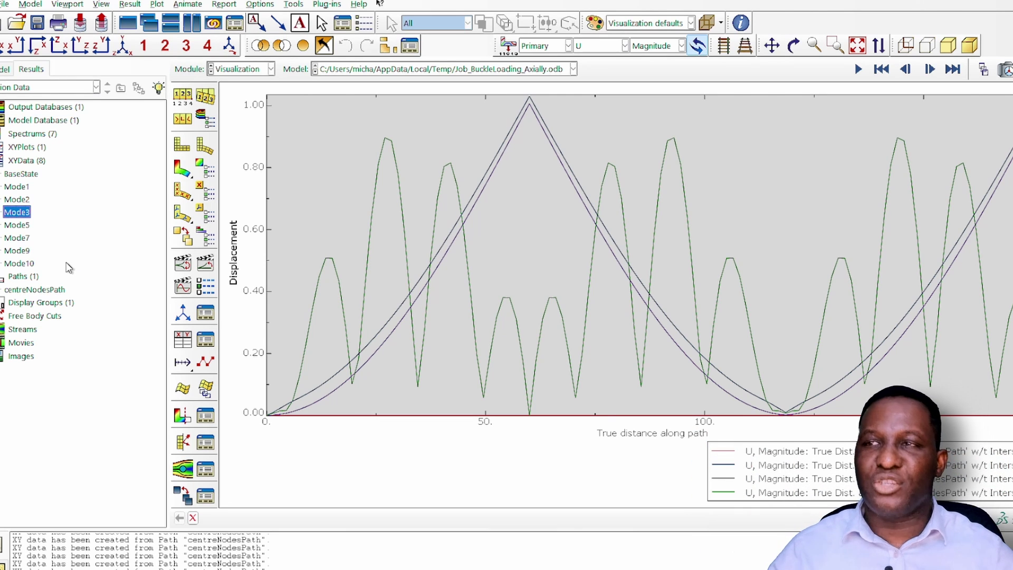
left_click(16, 225)
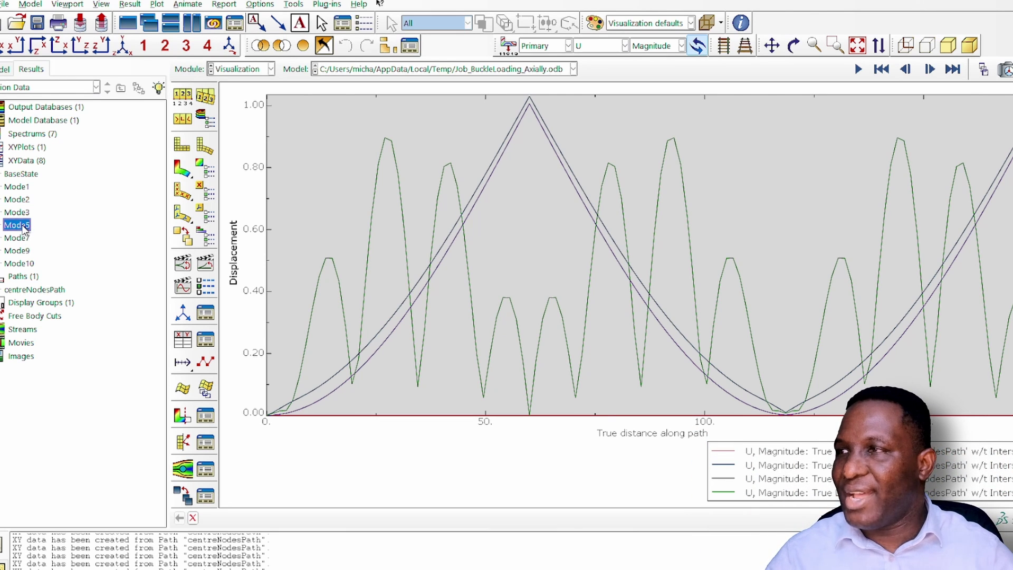
right_click(24, 228)
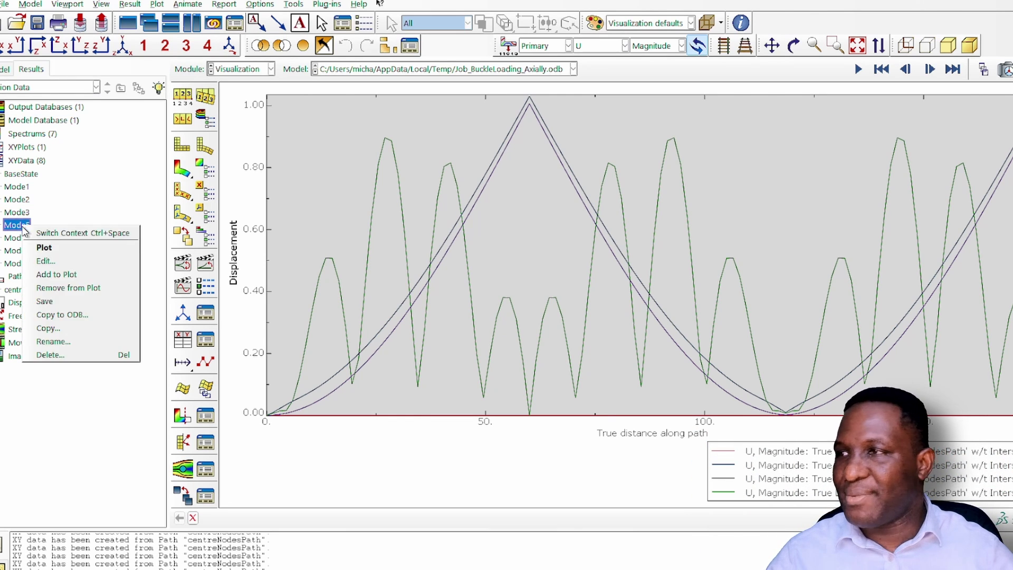
left_click(66, 274)
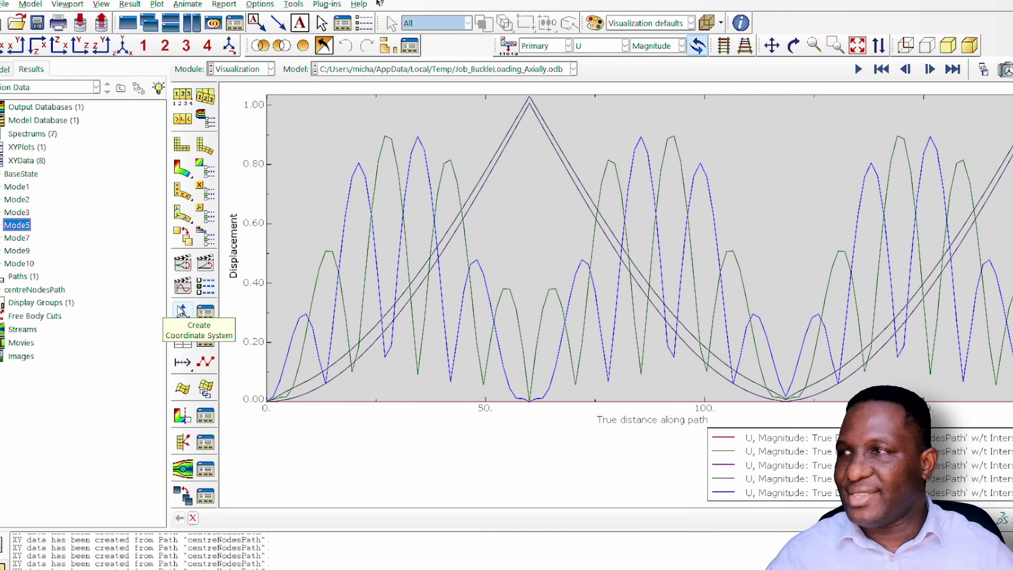
Add the Mode7, Mode9 and Mode10 displacement curves to the combined plot
left_click(19, 240)
right_click(21, 241)
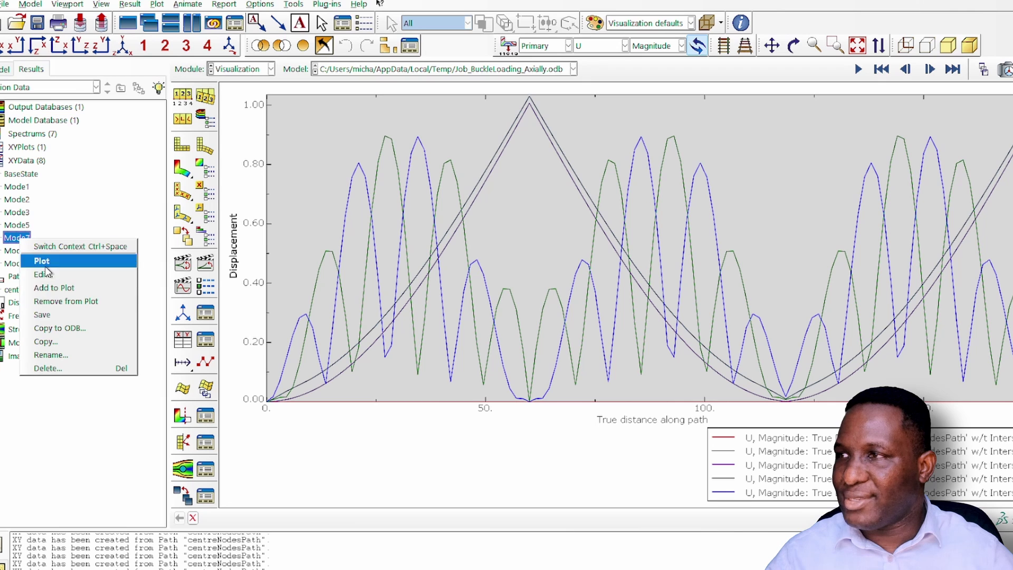
left_click(54, 288)
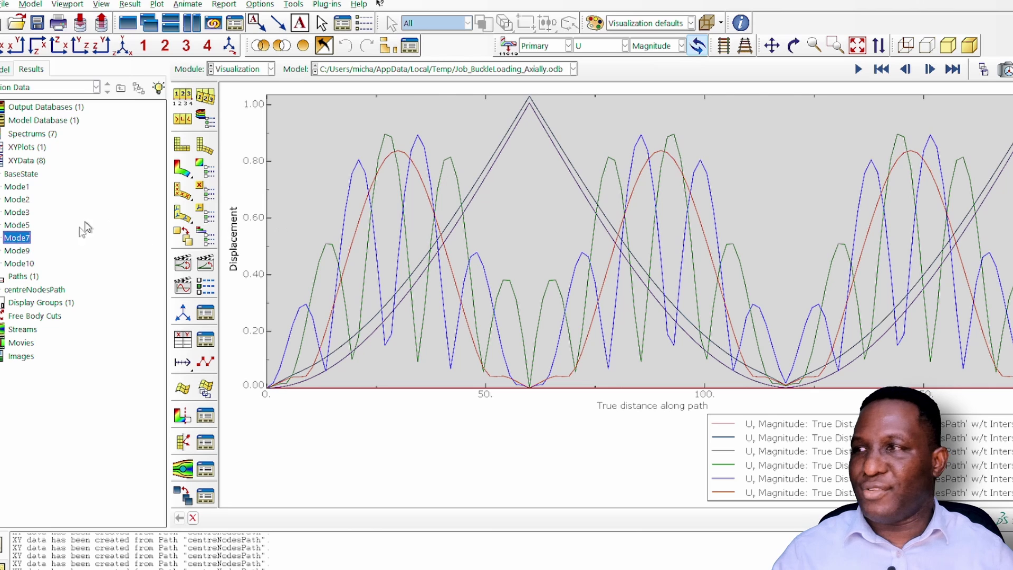
left_click(17, 251)
right_click(17, 252)
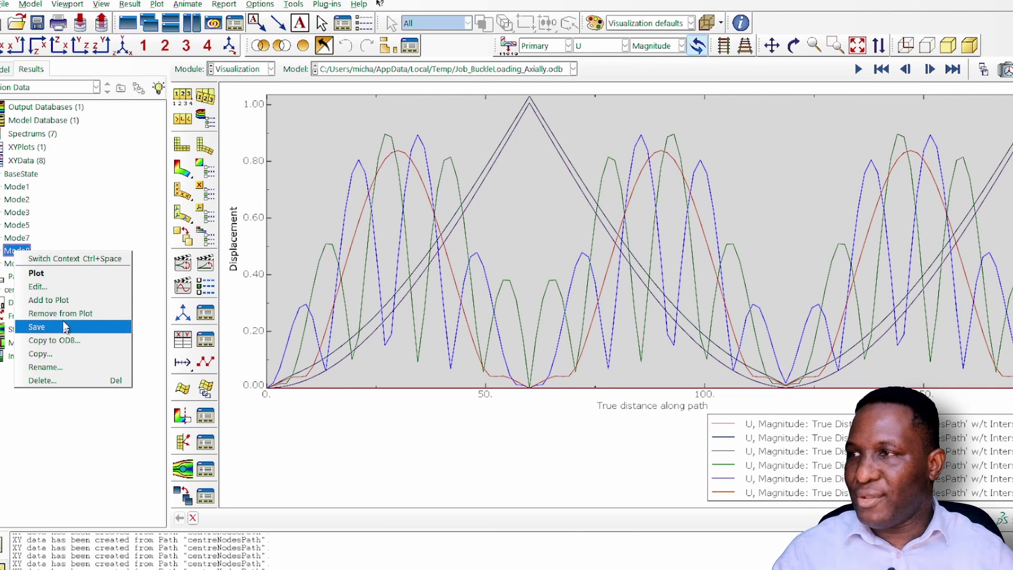
left_click(66, 298)
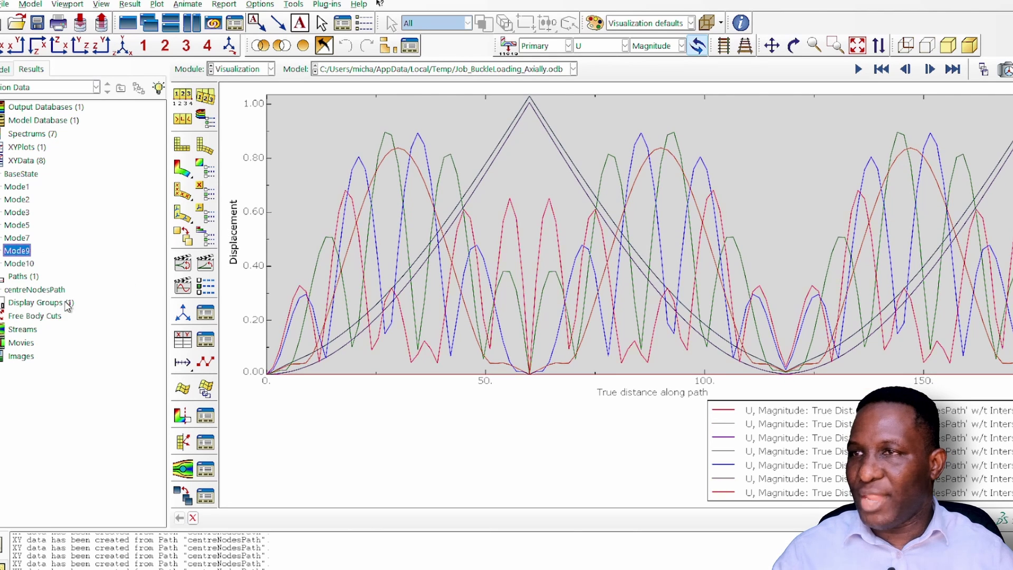
right_click(28, 264)
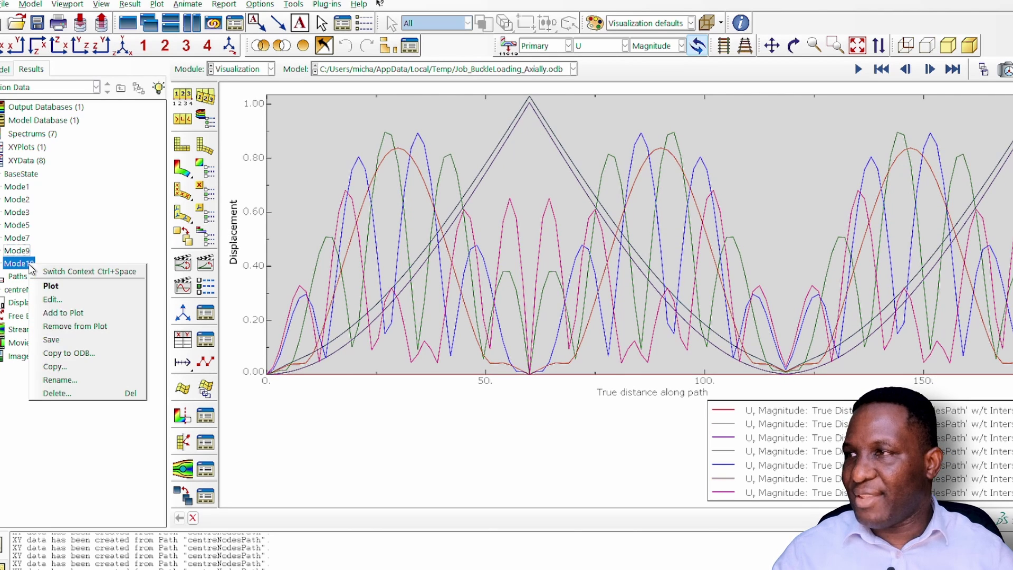
left_click(83, 313)
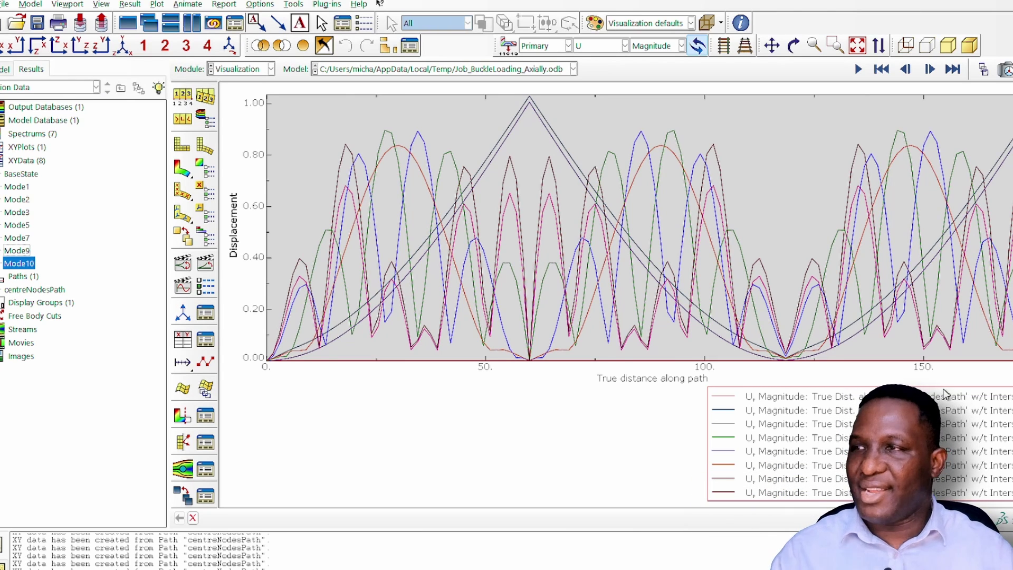
left_click(182, 168)
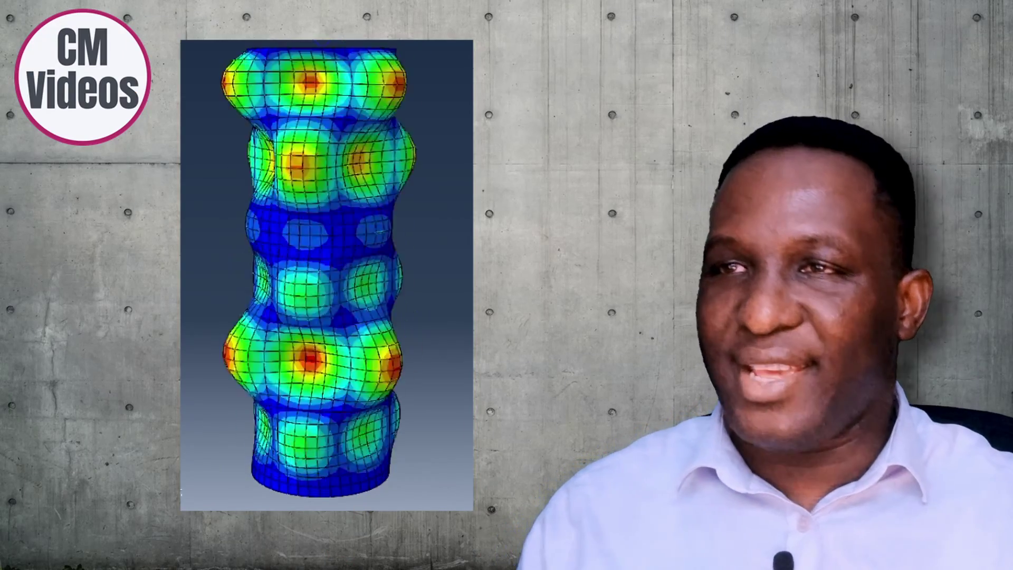